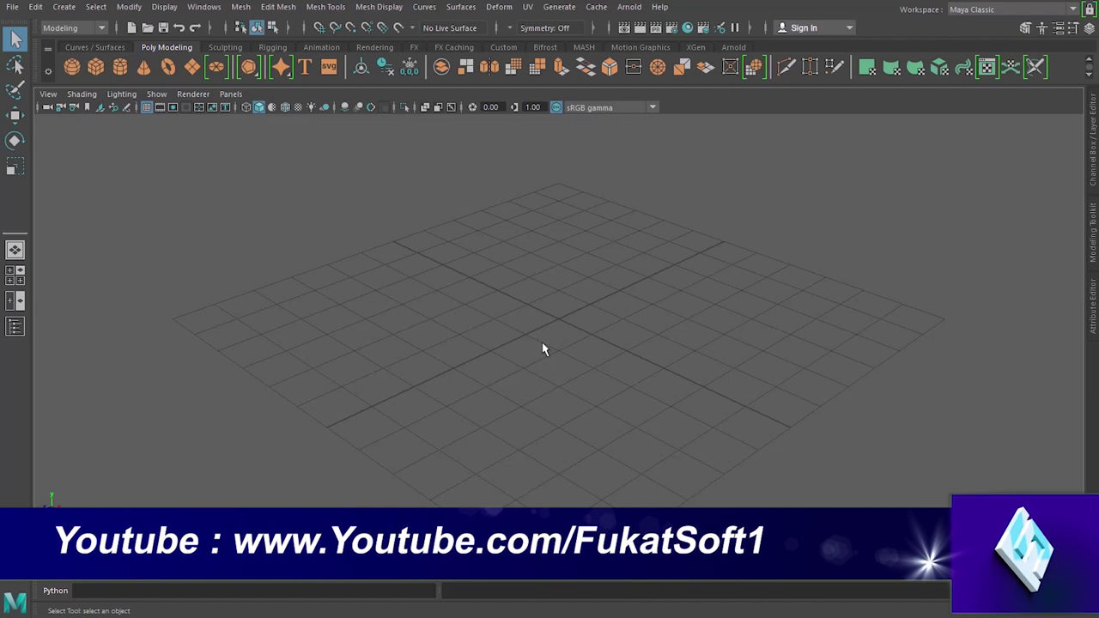
- Create a polygon cube by drawing it out on the grid
left_click(105, 32)
left_click(94, 41)
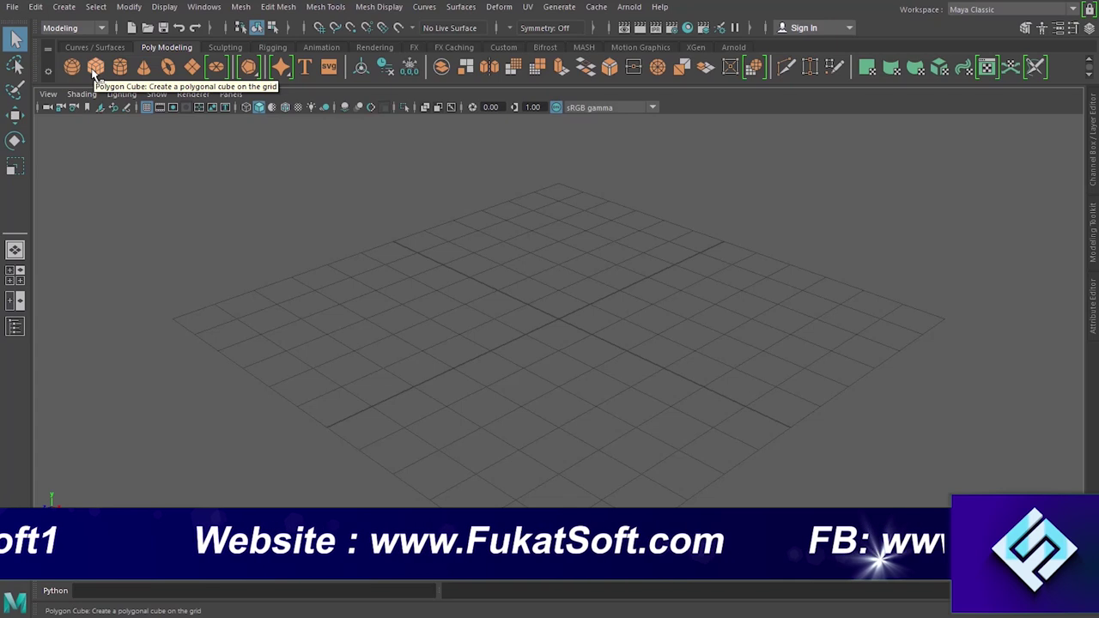
left_click(95, 73)
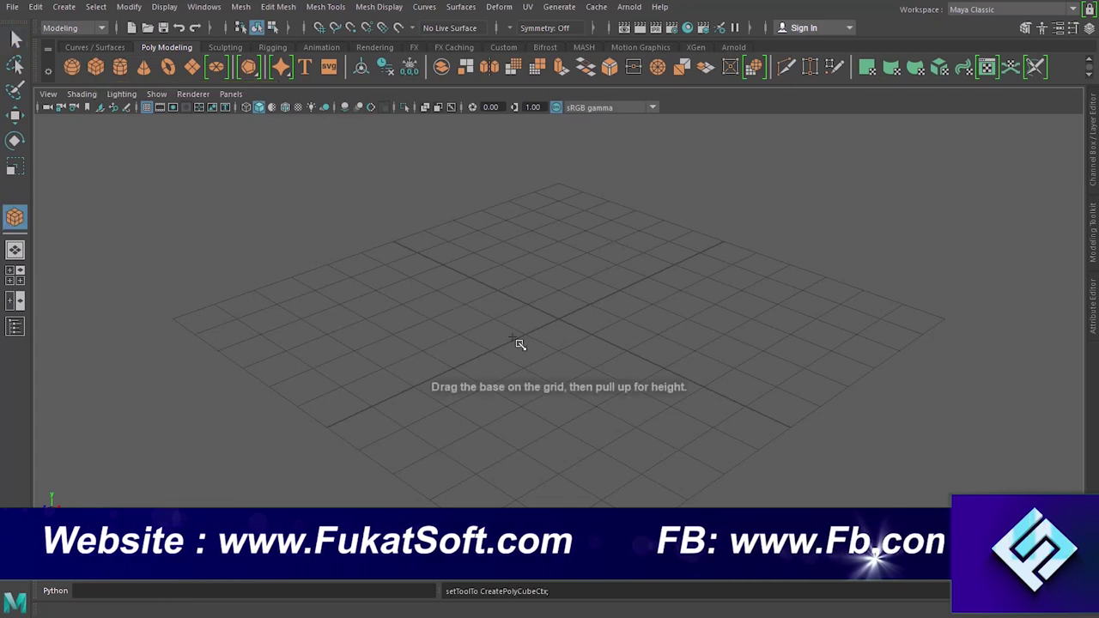
mouse_move(520, 343)
left_mouse_down("alt")
mouse_move(436, 323)
mouse_move(407, 294)
mouse_move(392, 326)
mouse_move(385, 434)
mouse_move(524, 452)
mouse_move(802, 441)
mouse_move(805, 345)
mouse_move(800, 359)
mouse_move(679, 422)
mouse_move(699, 417)
mouse_move(689, 430)
left_mouse_up("alt")
- Scale the cube down in Y into a wide, thin slab
key("q")
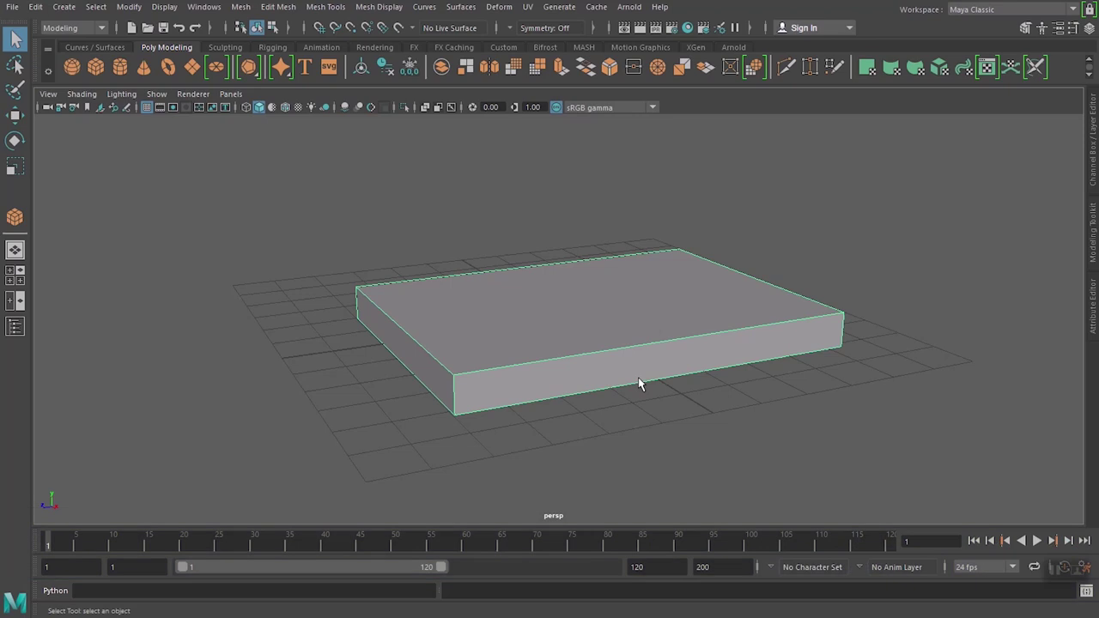
key("r")
left_click_drag(592, 263, 596, 281)
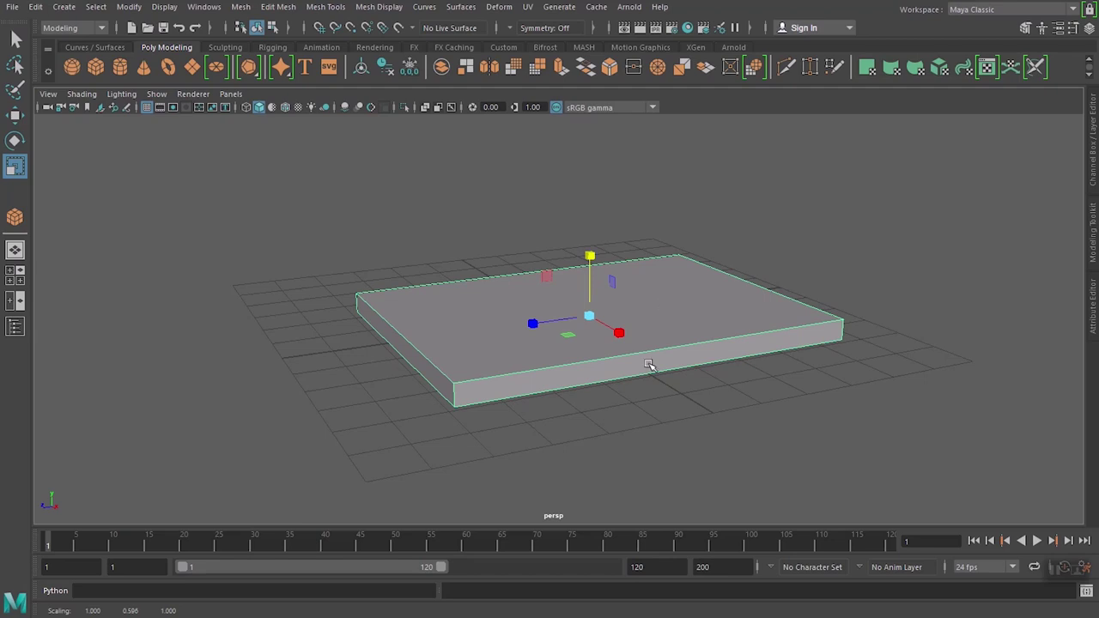
mouse_move(560, 400)
left_mouse_down("alt")
mouse_move(652, 391)
mouse_move(515, 395)
left_mouse_up("alt")
mouse_move(586, 358)
left_mouse_down("alt")
mouse_move(490, 369)
mouse_move(523, 373)
left_mouse_up("alt")
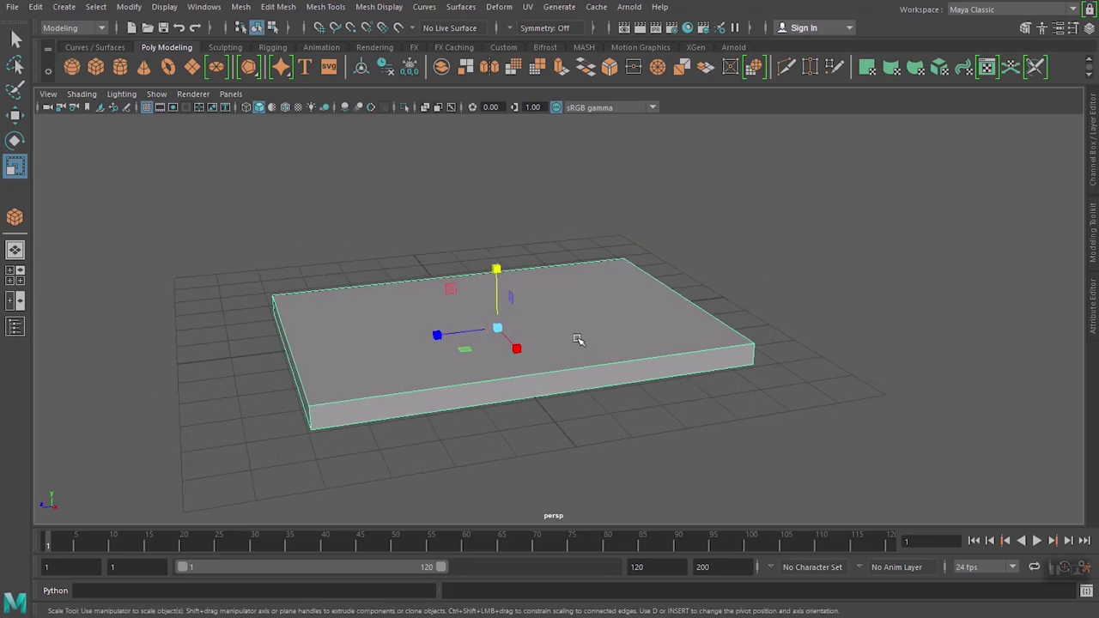
- Give polyCube1 subdivisions of width 10, height 5 and depth 10, then close the Attribute Editor
left_click(1093, 316)
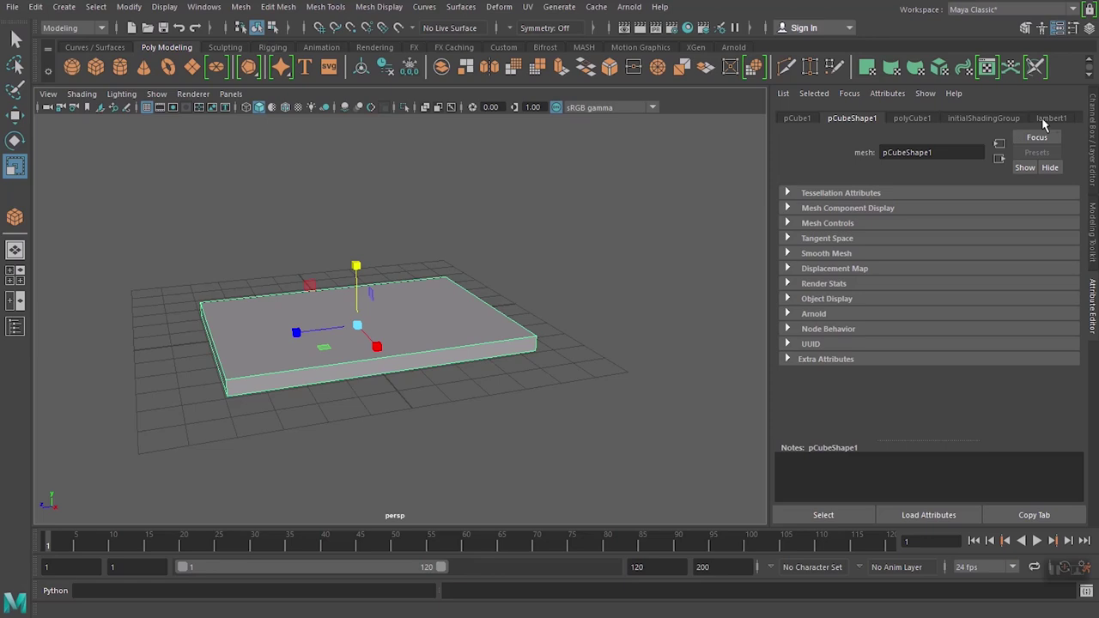
left_click(914, 118)
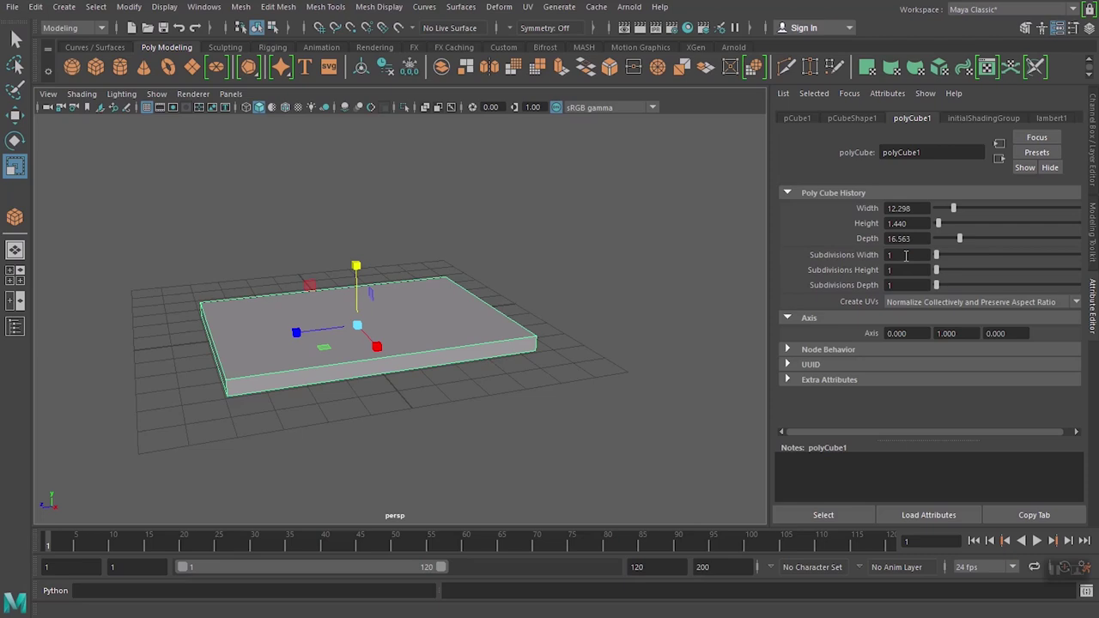
left_click(906, 255)
left_click(904, 269)
type("5")
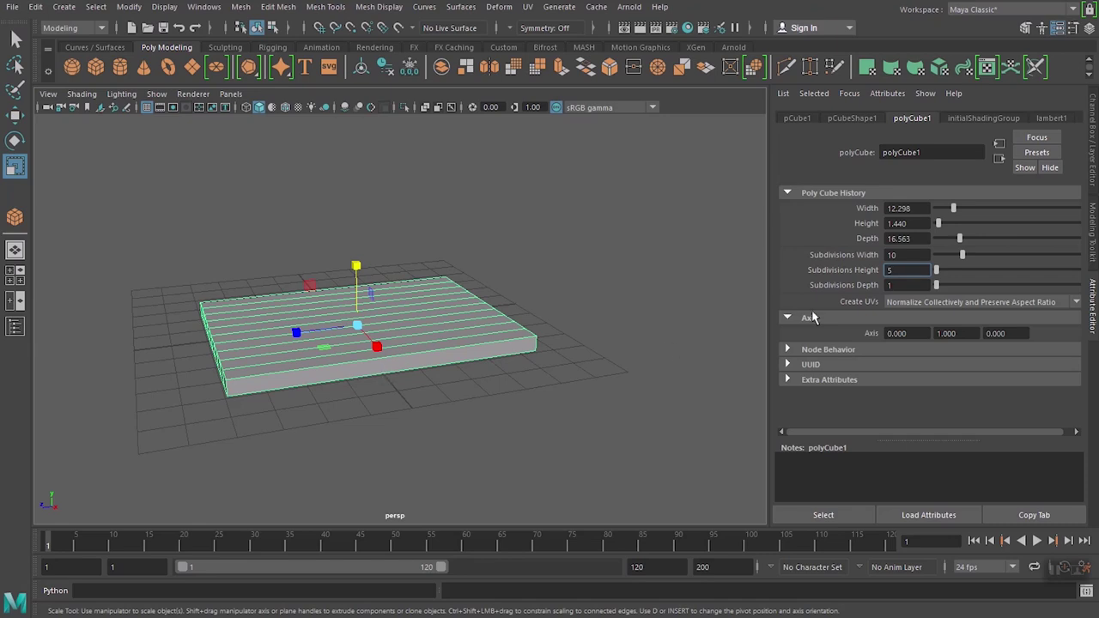
left_click(902, 285)
type("0")
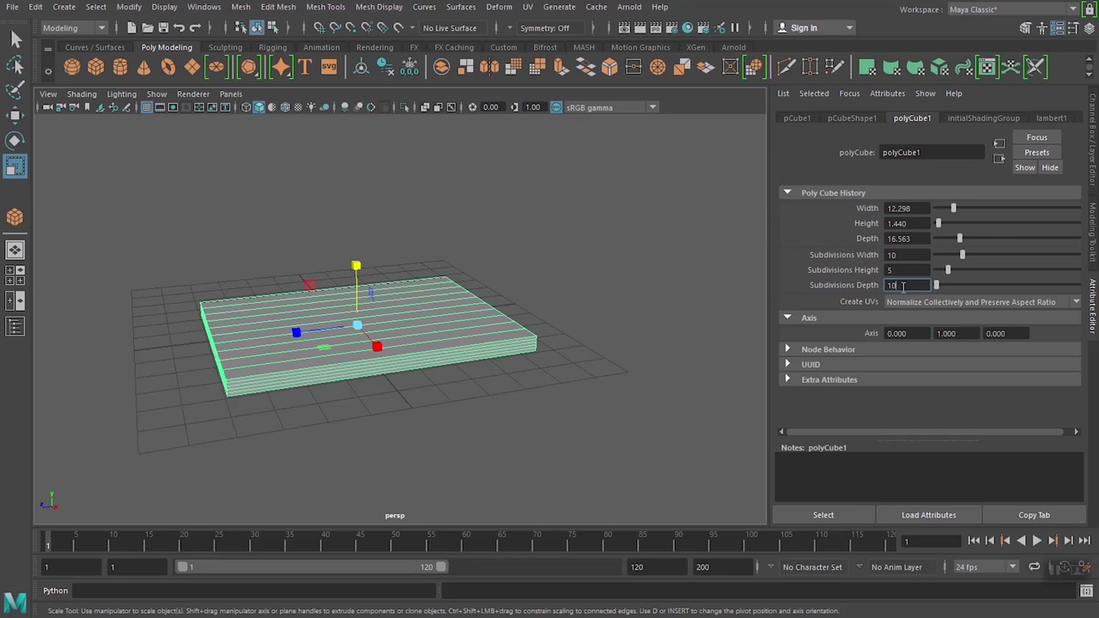
key("Return")
mouse_move(485, 407)
left_mouse_down("alt")
mouse_move(586, 406)
mouse_move(486, 412)
left_mouse_up("alt")
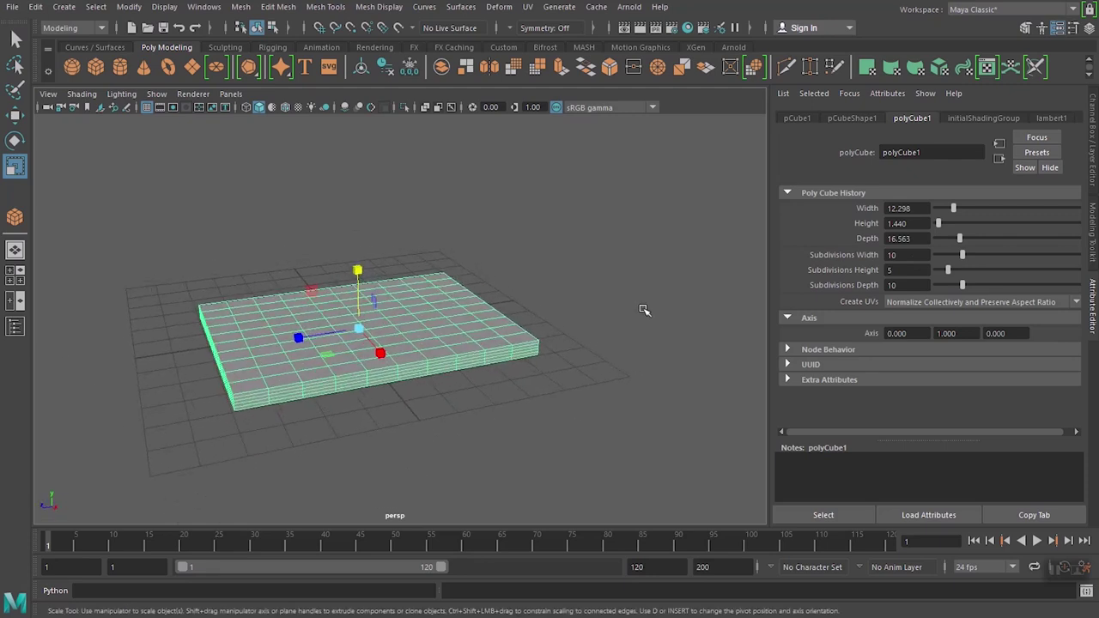
left_click(1093, 314)
mouse_move(667, 292)
left_mouse_down("alt")
mouse_move(655, 395)
mouse_move(731, 409)
mouse_move(721, 352)
mouse_move(696, 336)
mouse_move(701, 328)
left_mouse_up("alt")
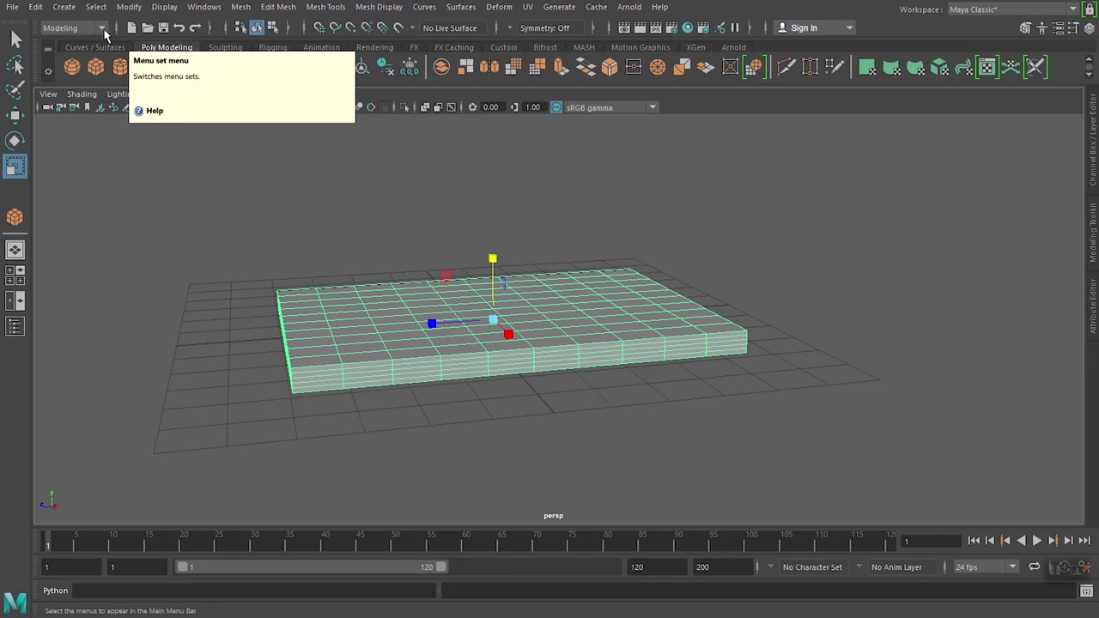
- Set the status-line menu set to FX so the nCloth menus appear
left_click(104, 31)
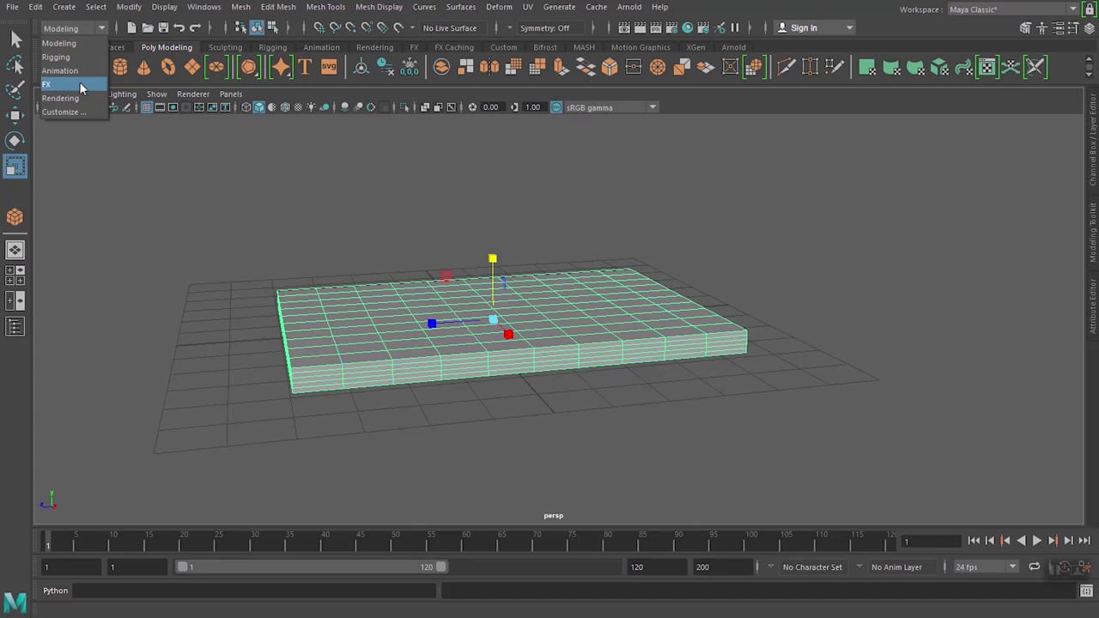
left_click(102, 29)
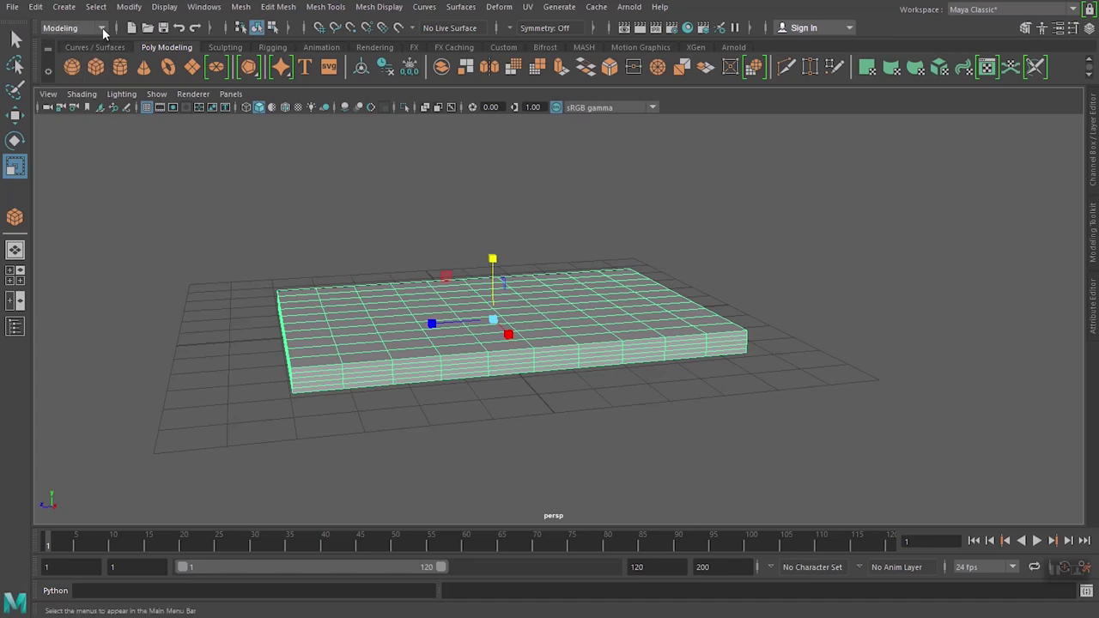
left_click(102, 29)
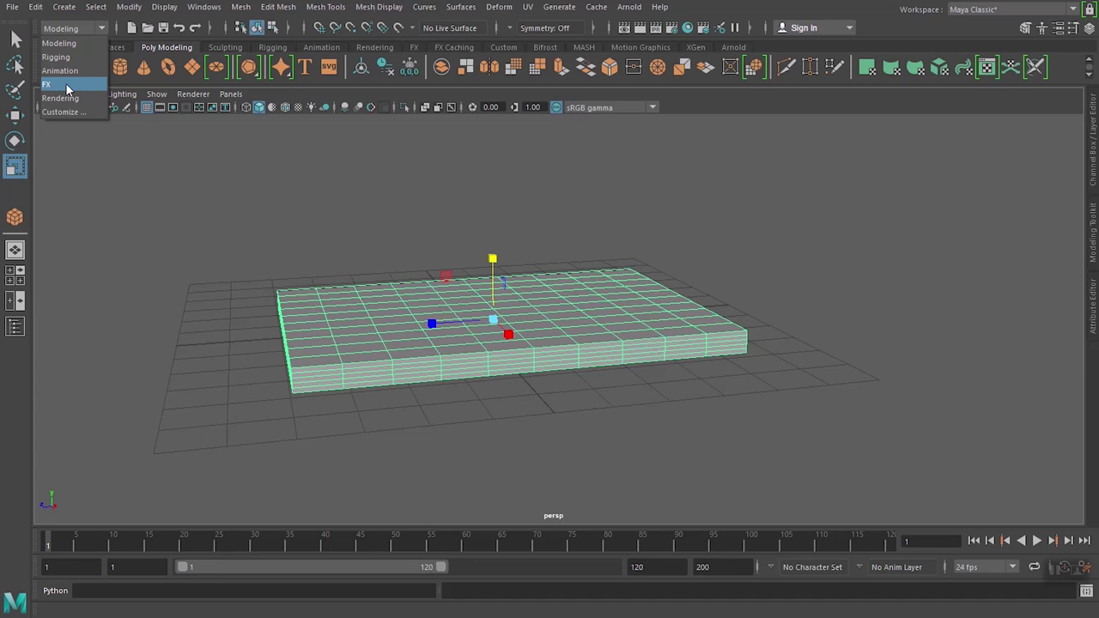
left_click(67, 85)
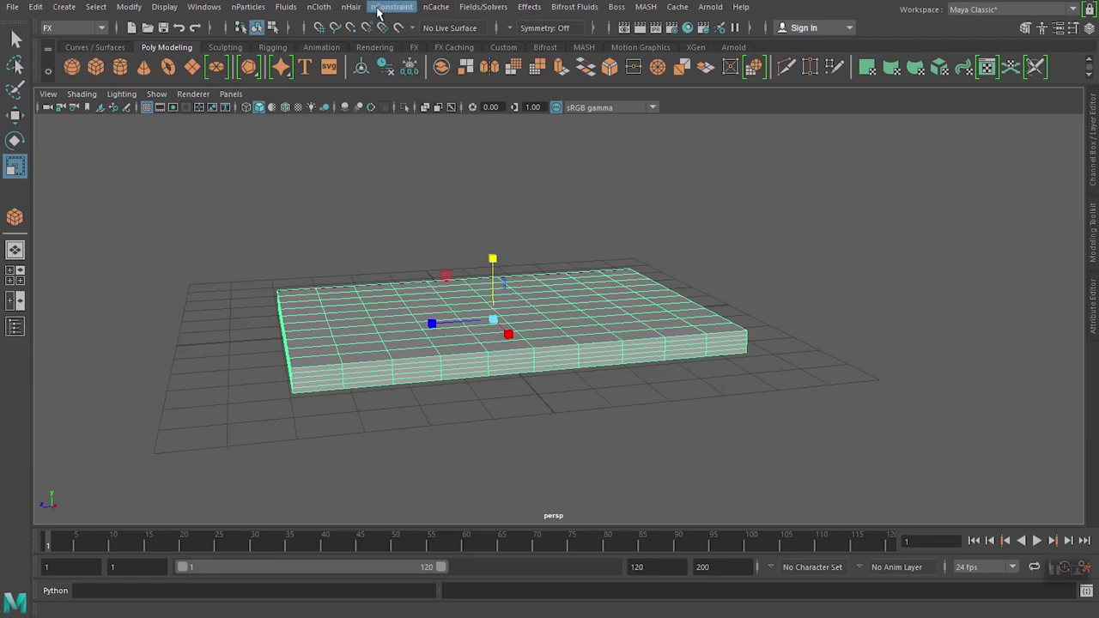
left_click(102, 27)
left_click(91, 43)
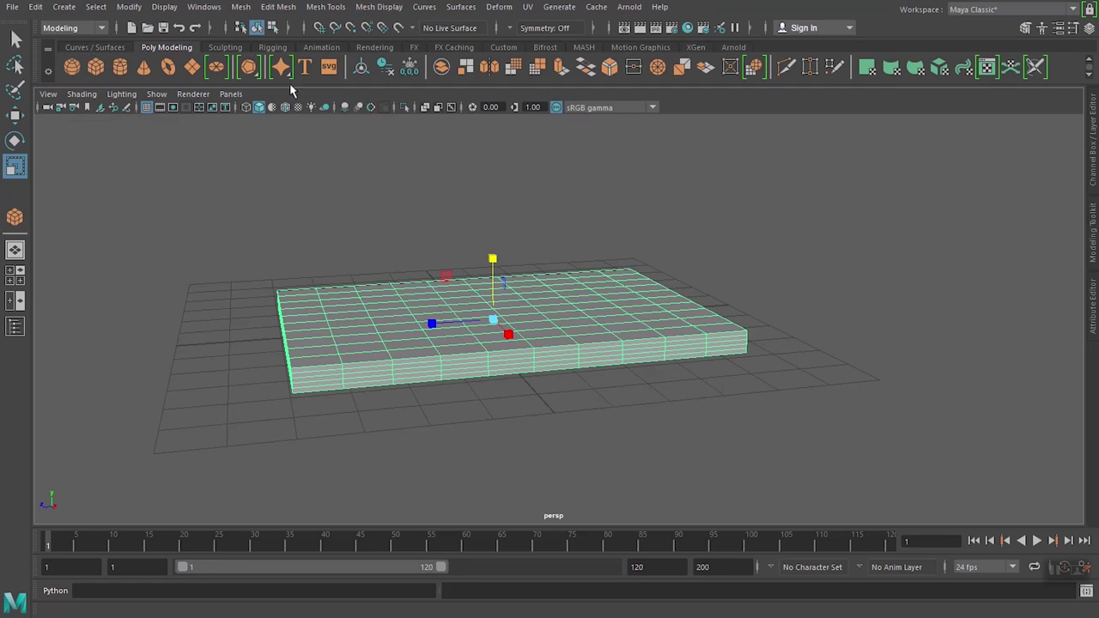
left_click(103, 30)
left_click(82, 84)
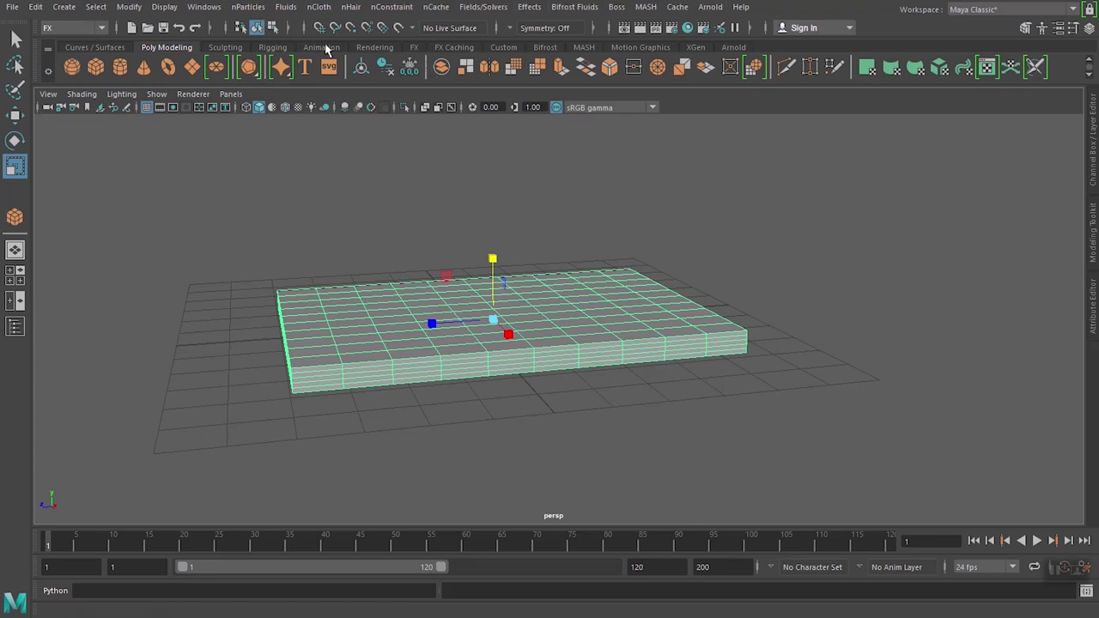
mouse_move(432, 321)
left_mouse_down("alt")
mouse_move(434, 367)
mouse_move(368, 372)
mouse_move(378, 388)
left_mouse_up("alt")
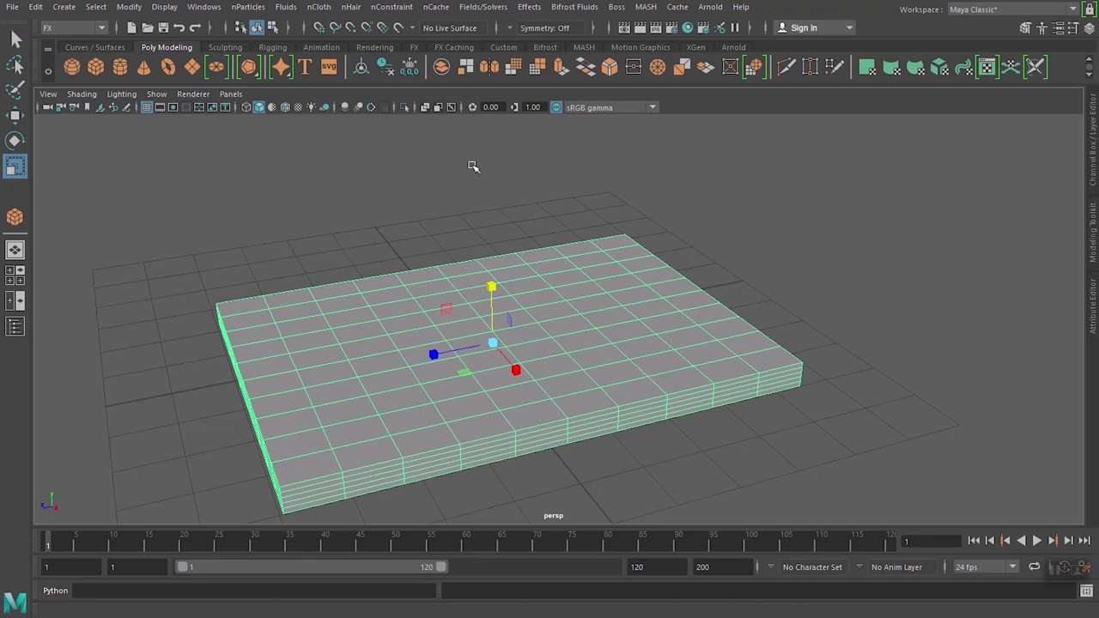
- Apply nCloth > Create nCloth to the slab, creating nClothShape1
middle_click_drag(471, 164, 473, 128, "alt")
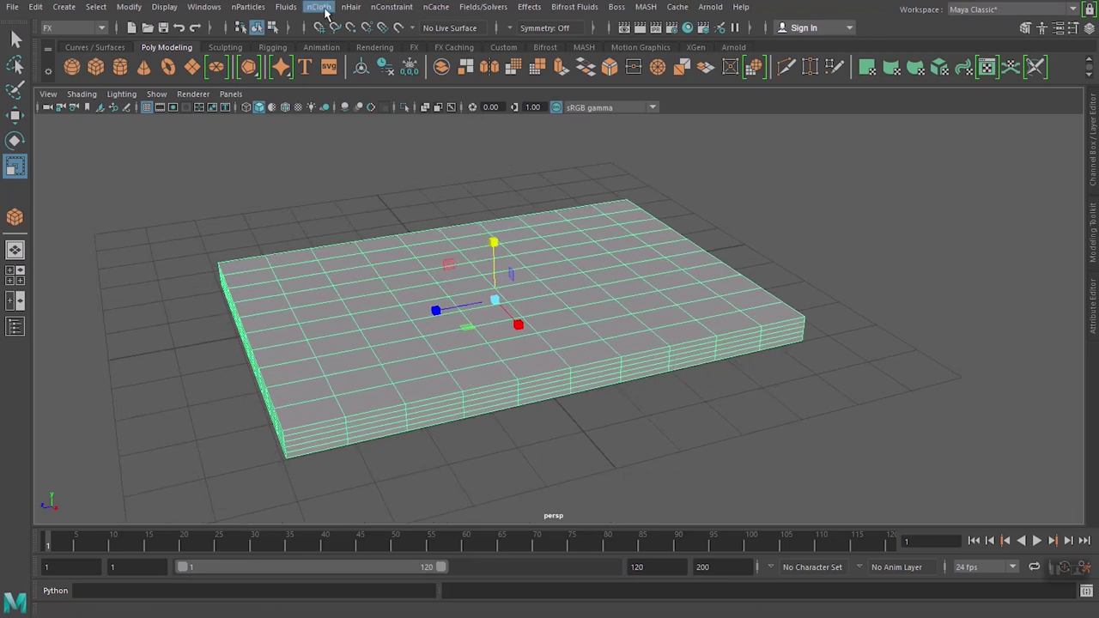
left_click(326, 11)
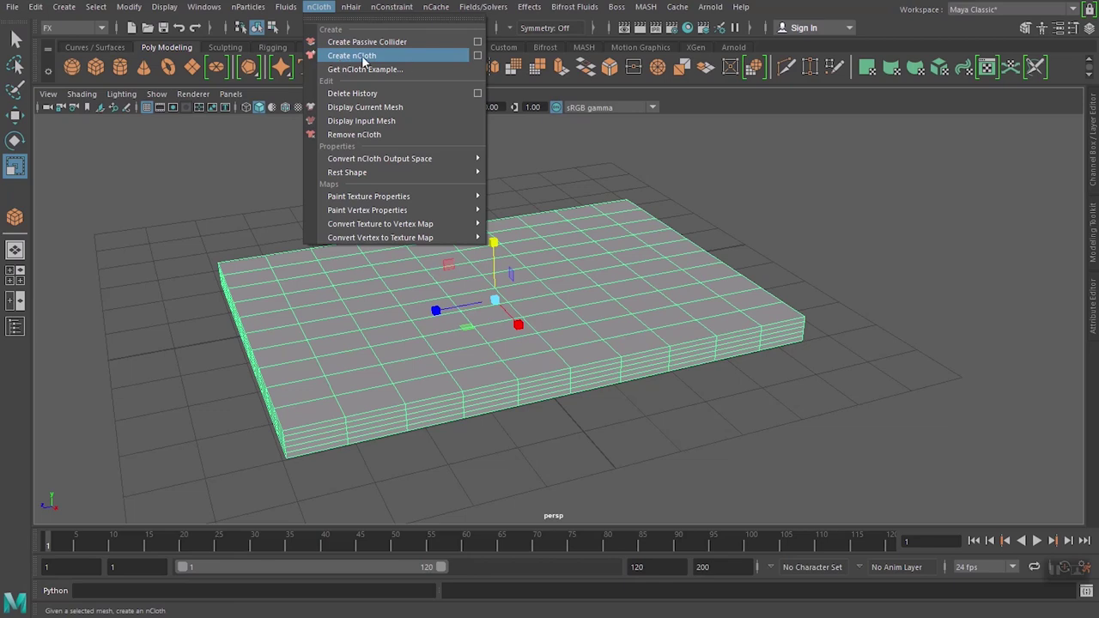
left_click(365, 57)
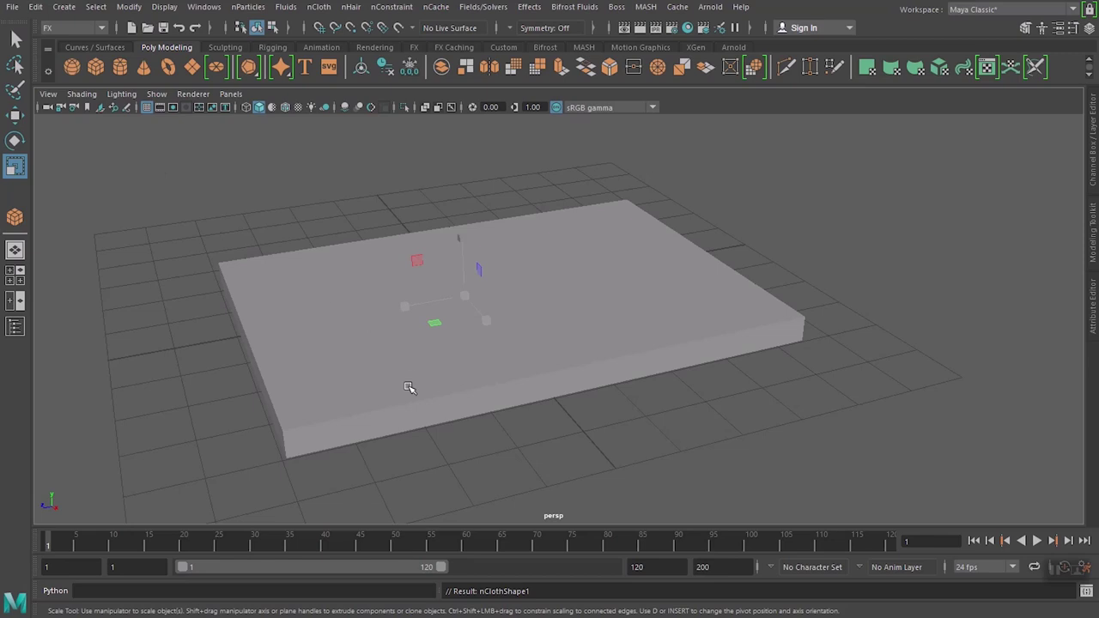
mouse_move(355, 449)
left_mouse_down("alt")
mouse_move(493, 412)
mouse_move(398, 444)
mouse_move(335, 440)
mouse_move(387, 434)
mouse_move(369, 422)
left_mouse_up("alt")
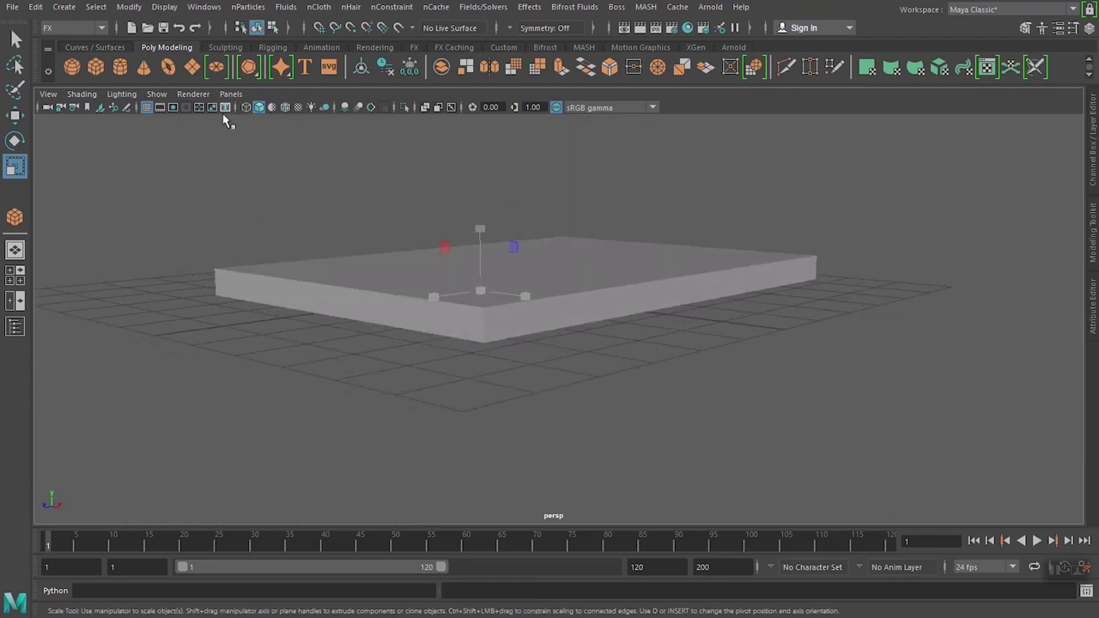
left_click(204, 10)
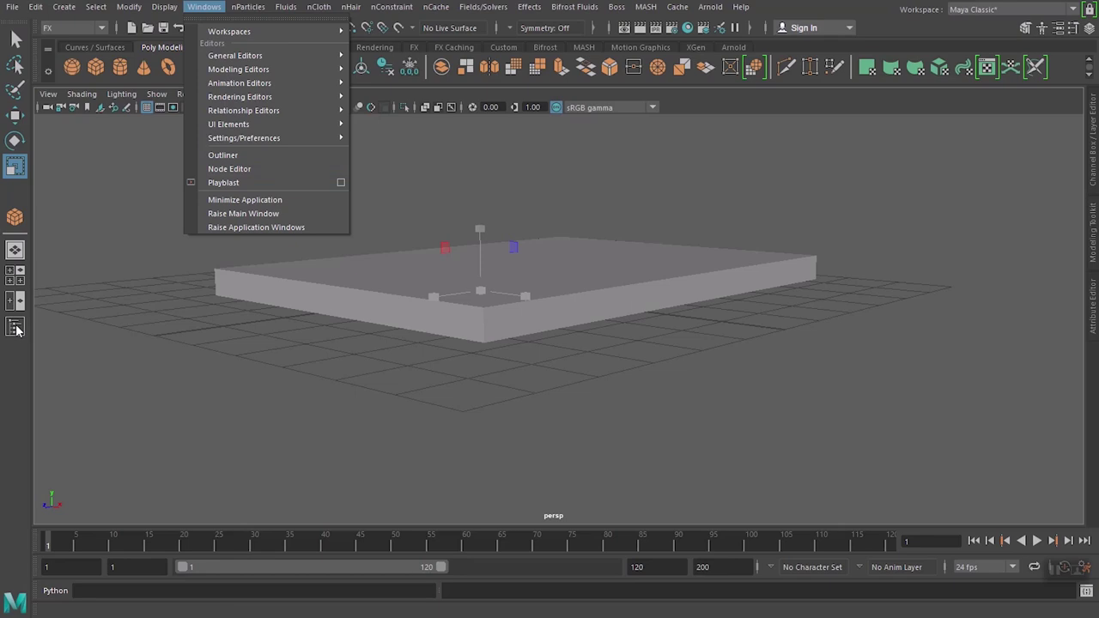
key("Escape")
left_click(16, 327)
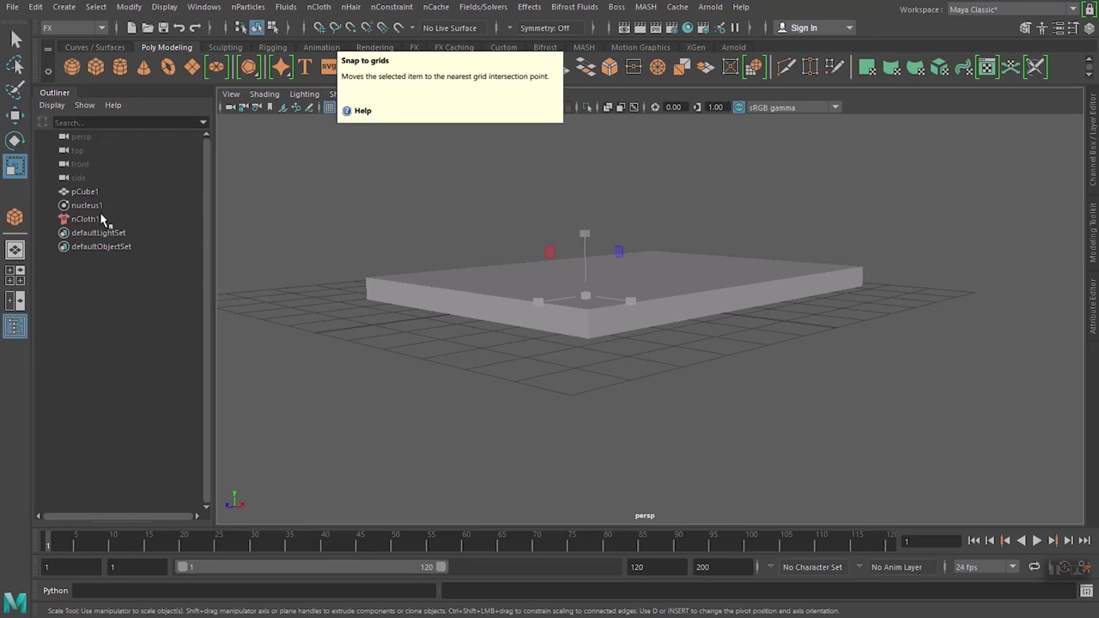
left_click(61, 97)
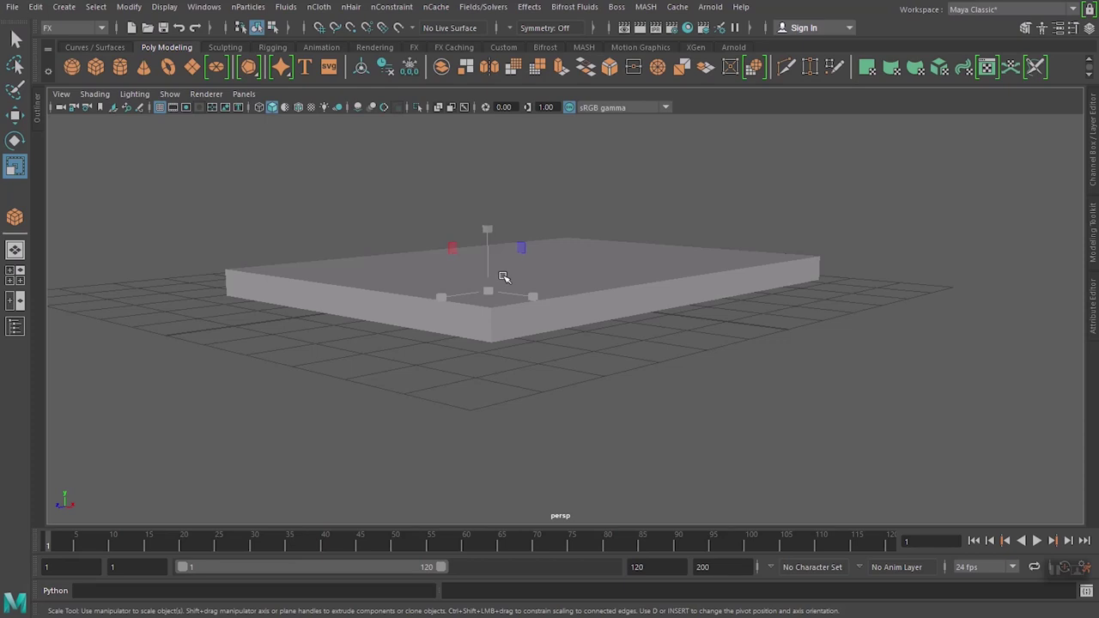
mouse_move(718, 321)
left_mouse_down("alt")
mouse_move(669, 327)
mouse_move(667, 348)
mouse_move(649, 275)
mouse_move(633, 292)
mouse_move(615, 229)
mouse_move(611, 253)
left_mouse_up("alt")
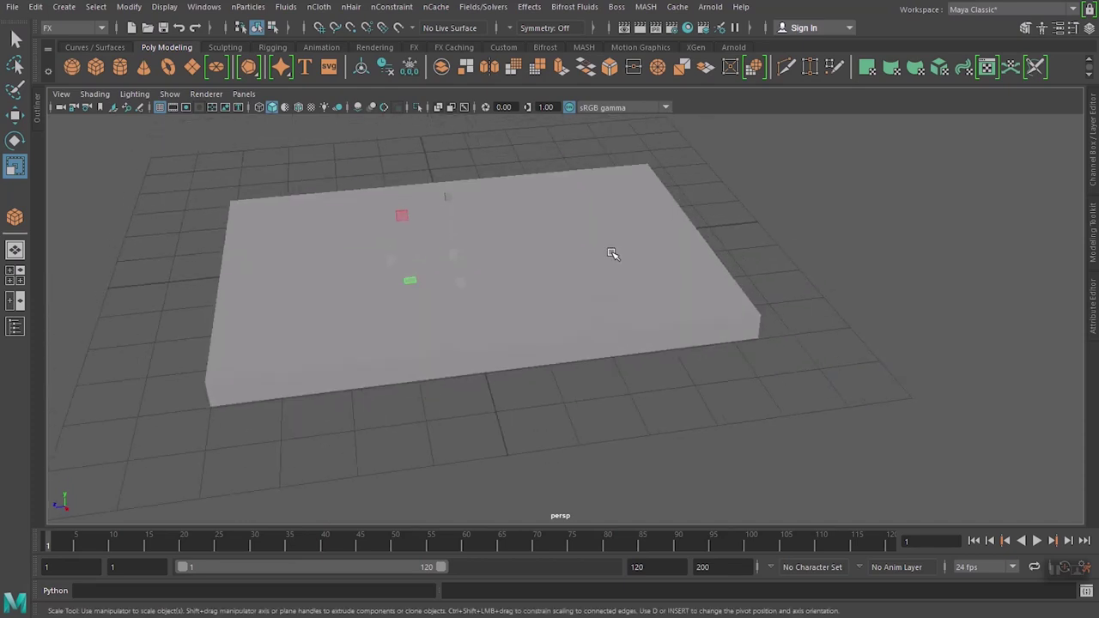
- Show nClothShape1's attributes with the Pressure section expanded
left_click(1094, 316)
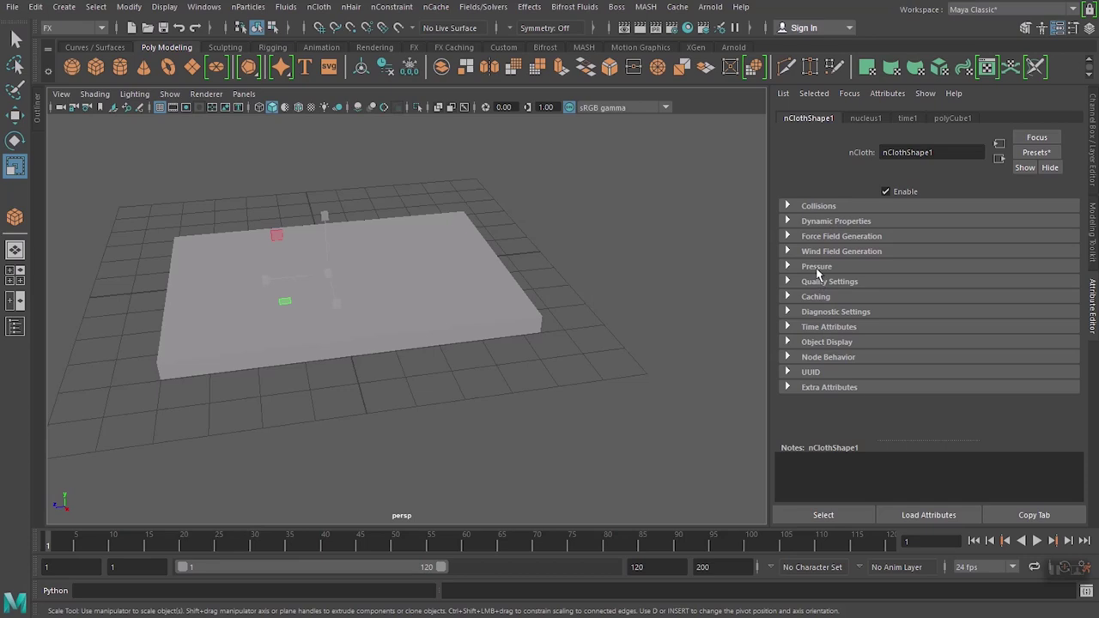
left_click(816, 267)
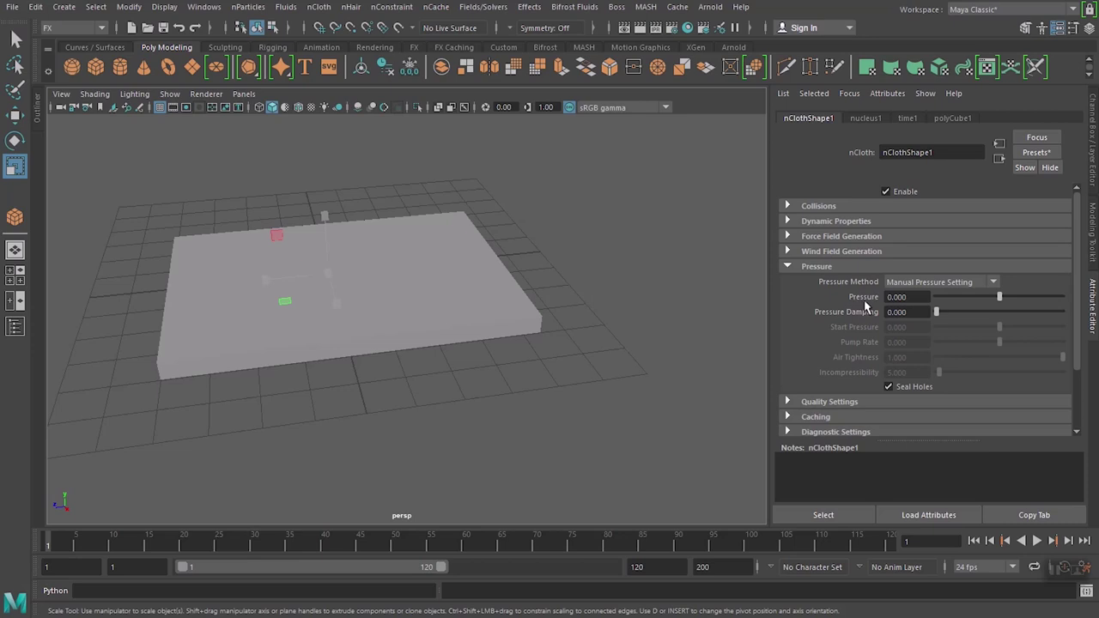
- Set the nCloth Pressure to 0.700 and show the nucleus1 solver attributes
left_click(909, 297)
key("BackSpace")
key("Return")
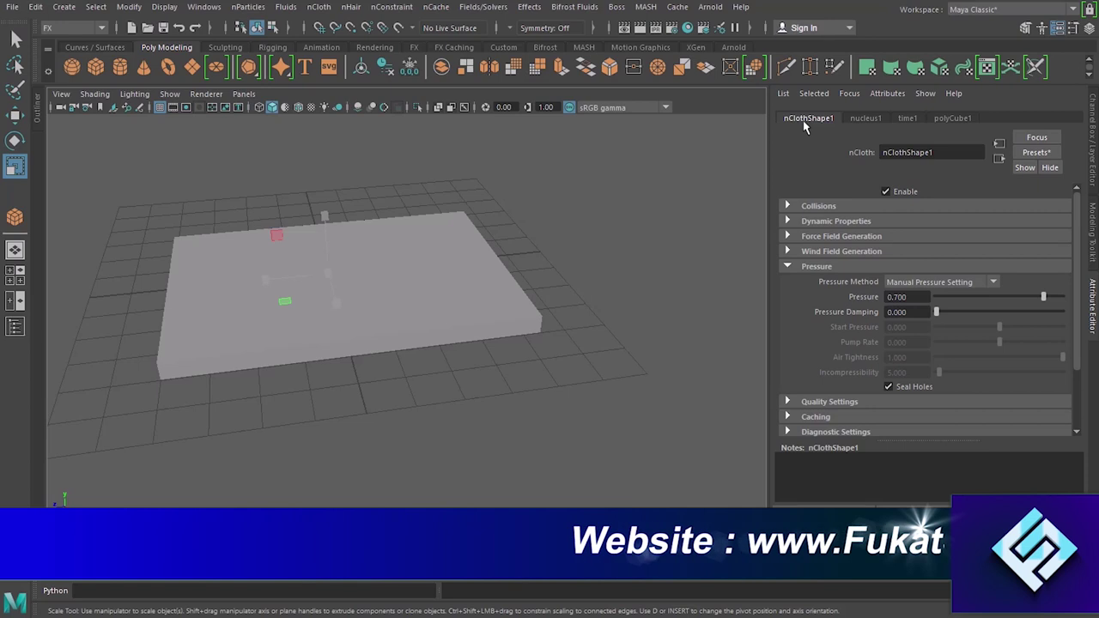
left_click(865, 118)
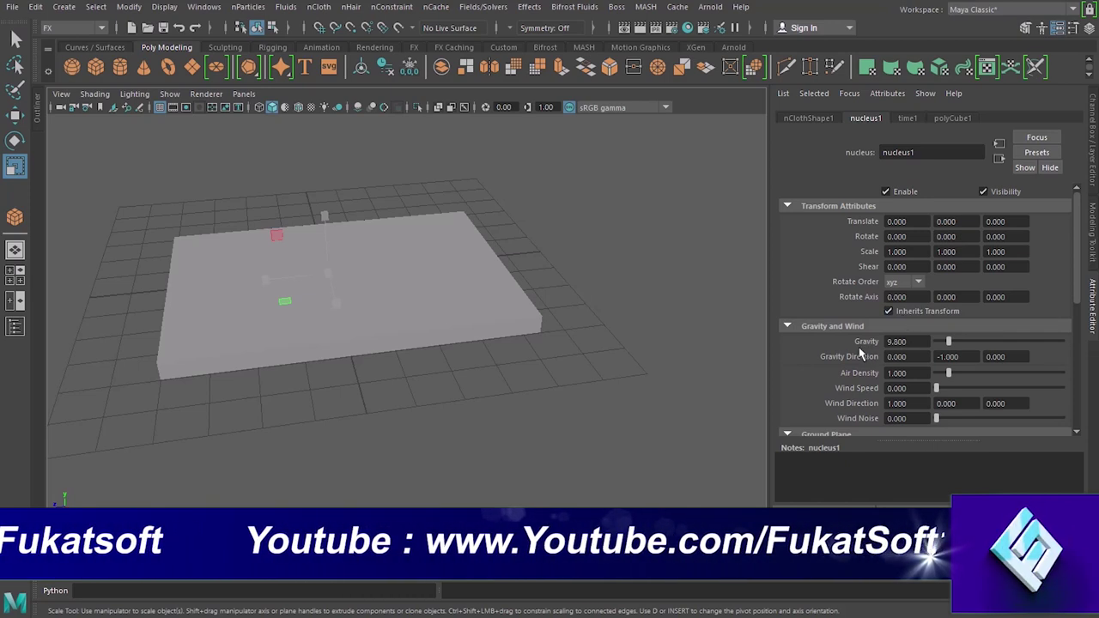
- Change the nucleus1 Gravity from 9.800 to 0
double_click(912, 342)
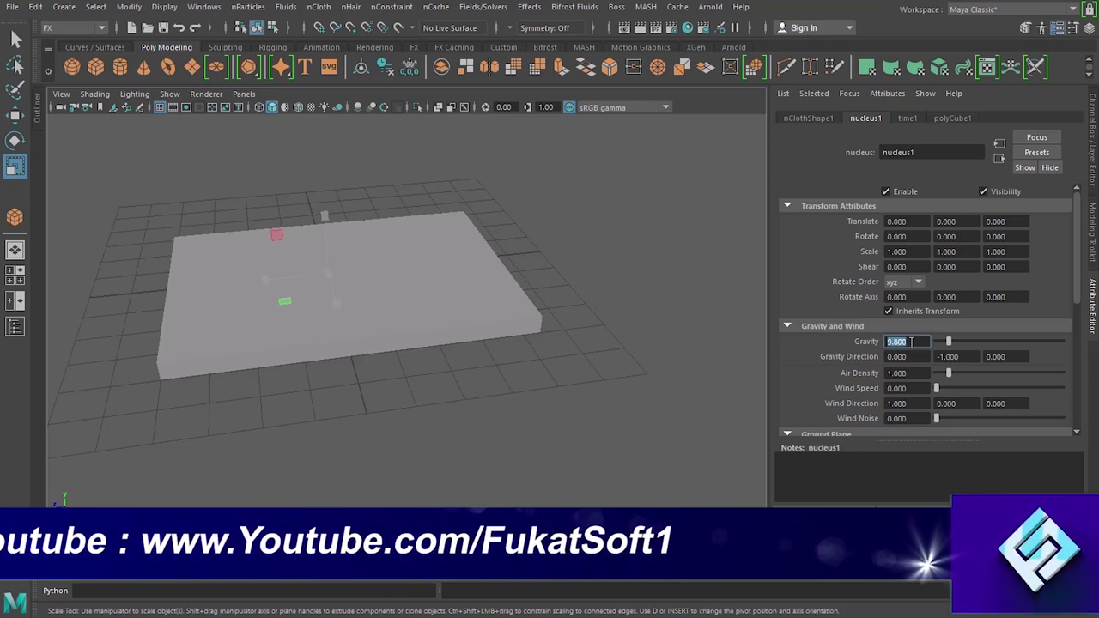
key("BackSpace")
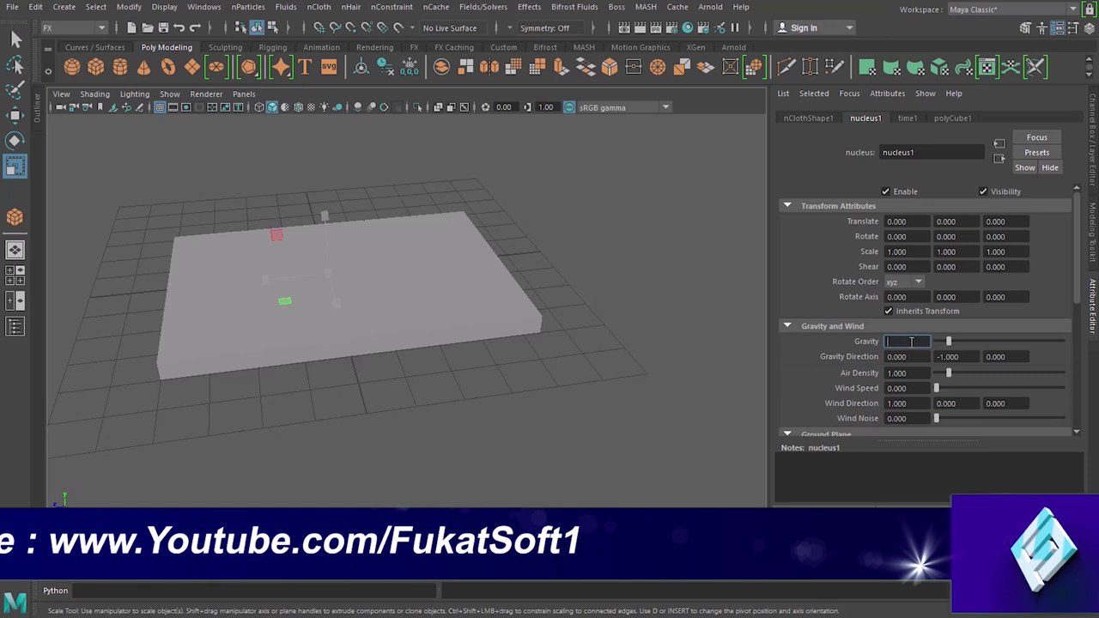
type("0")
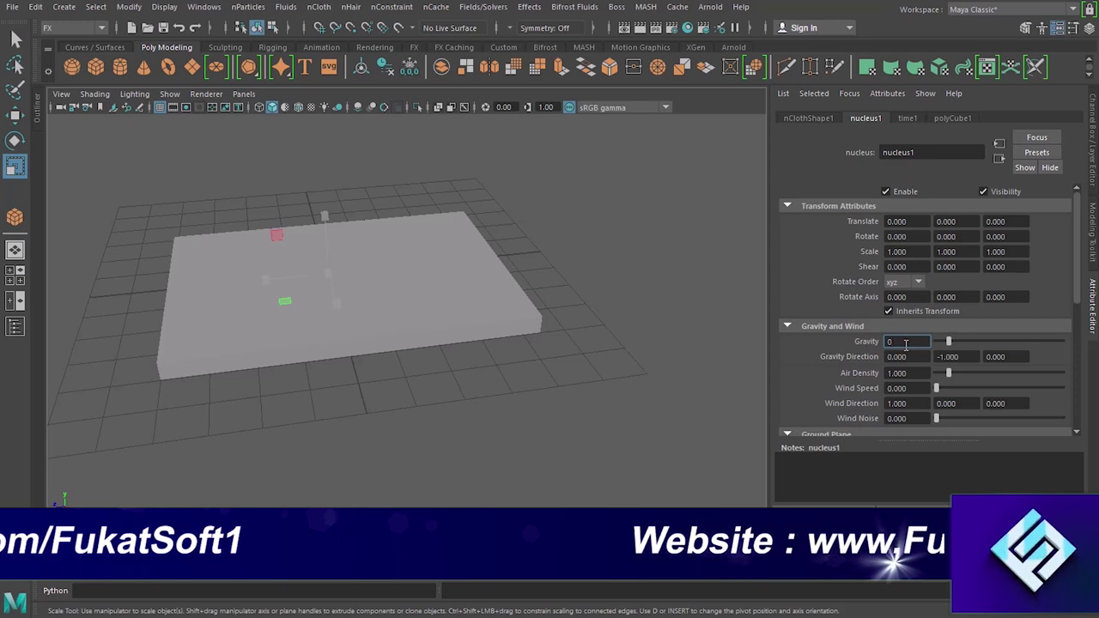
key("Return")
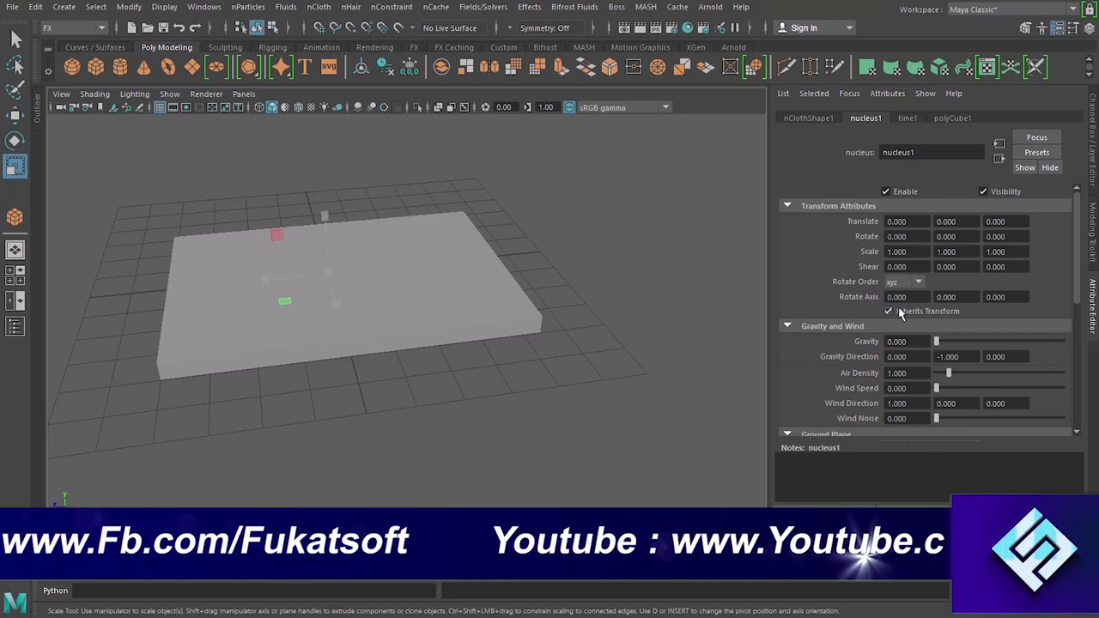
- Check the nClothShape1 and nucleus1 tabs, then hide the Attribute Editor
left_click(824, 118)
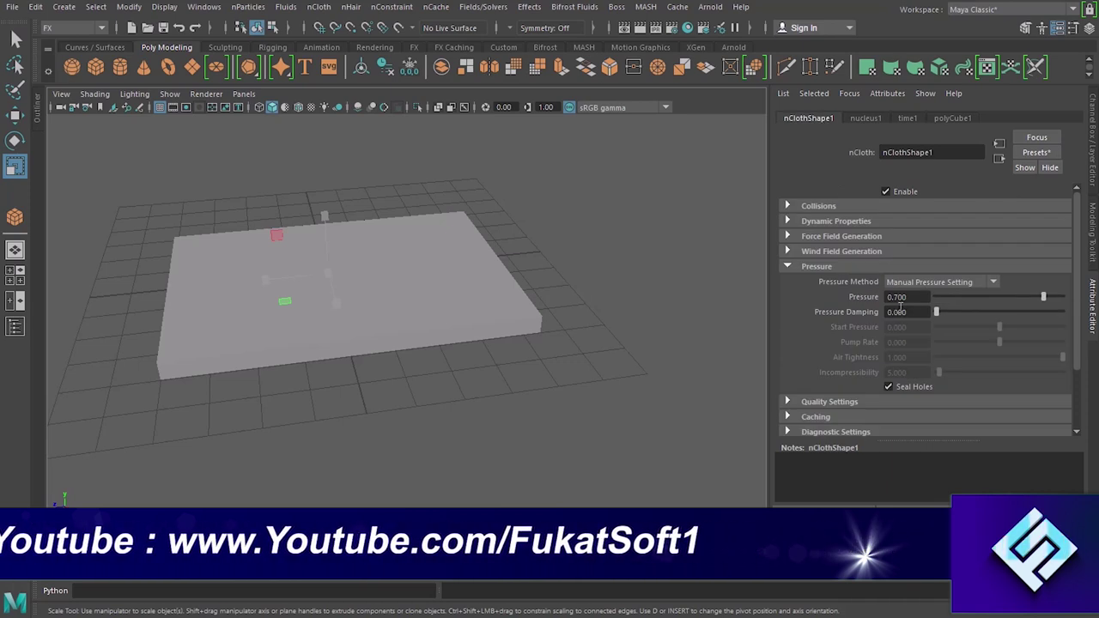
left_click(867, 120)
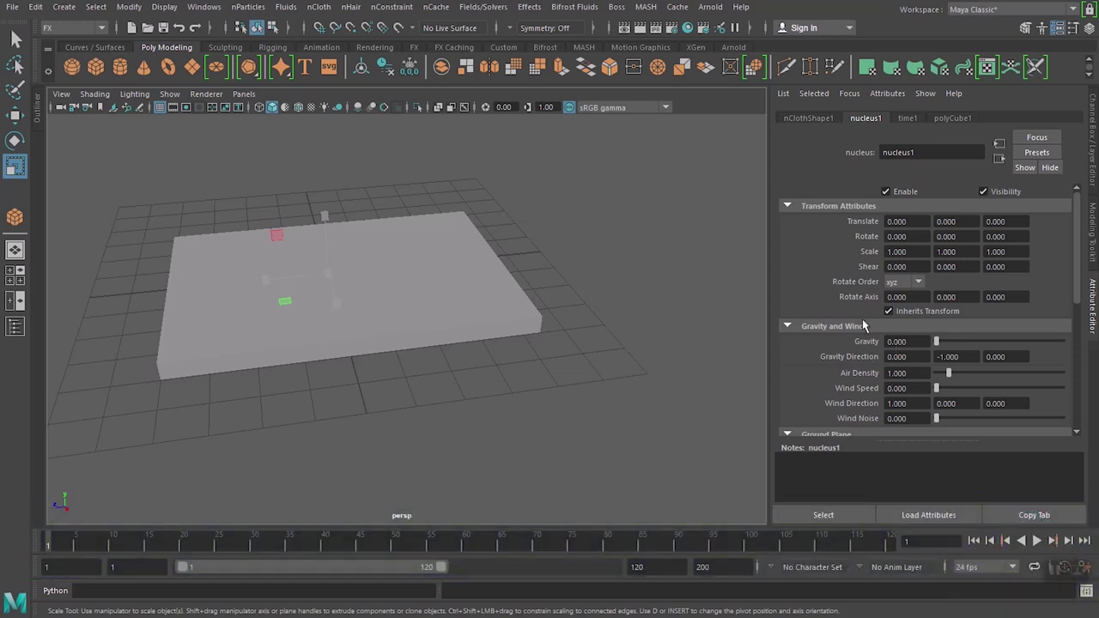
left_click(1094, 302)
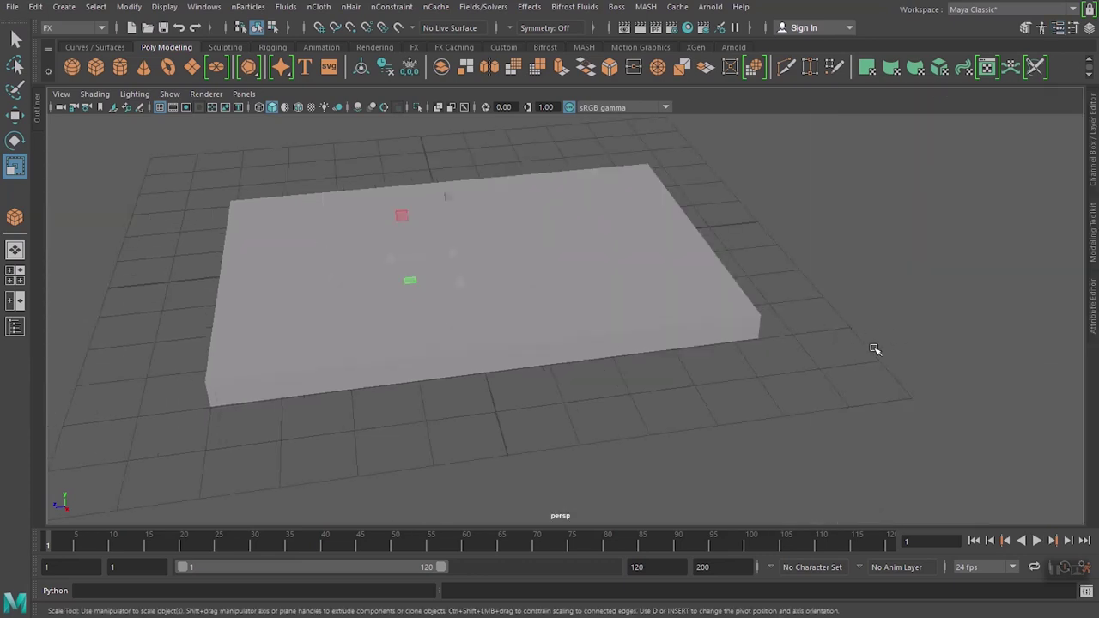
- Play the cloth simulation, then scrub to frame 43 and play onward
left_click_drag(870, 349, 864, 332, "alt")
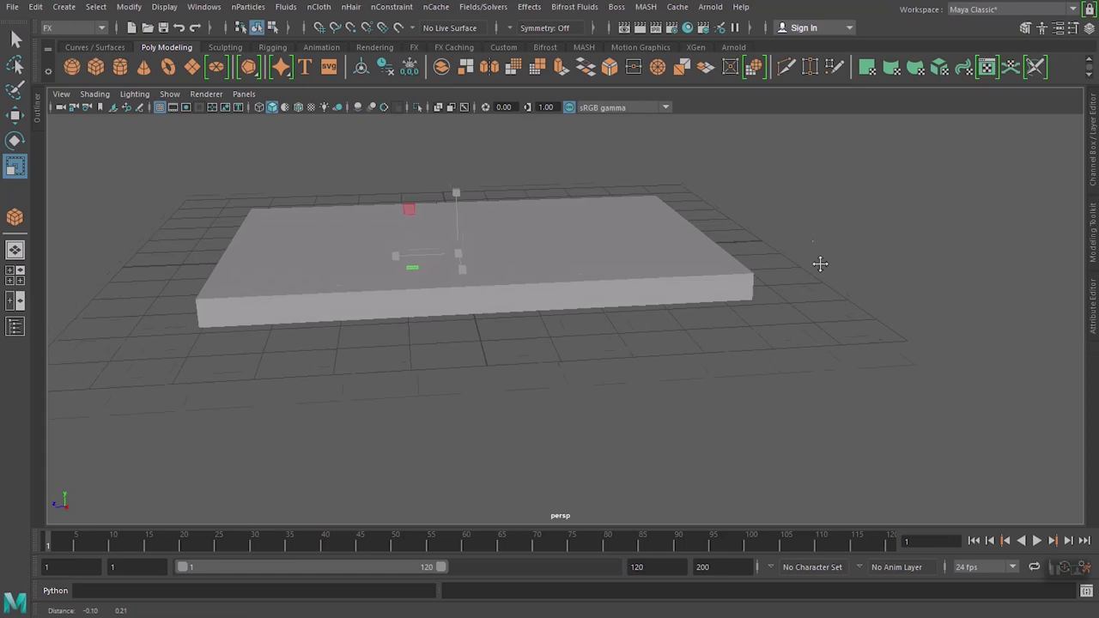
mouse_move(816, 263)
left_mouse_down("alt")
mouse_move(843, 344)
mouse_move(829, 338)
mouse_move(863, 321)
mouse_move(869, 343)
left_mouse_up("alt")
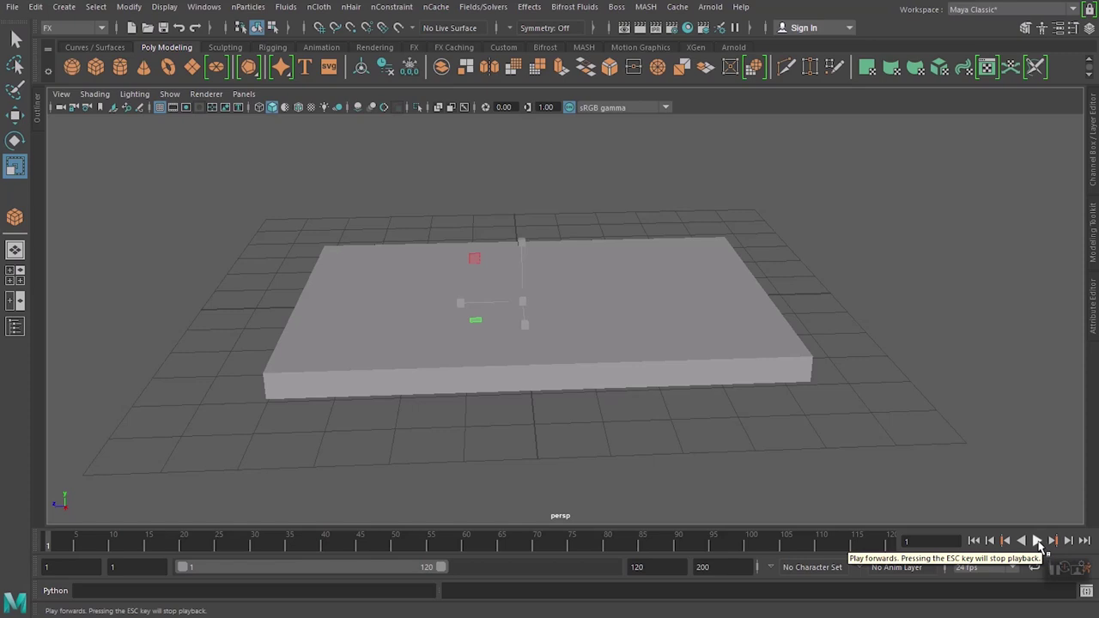
left_click(1037, 540)
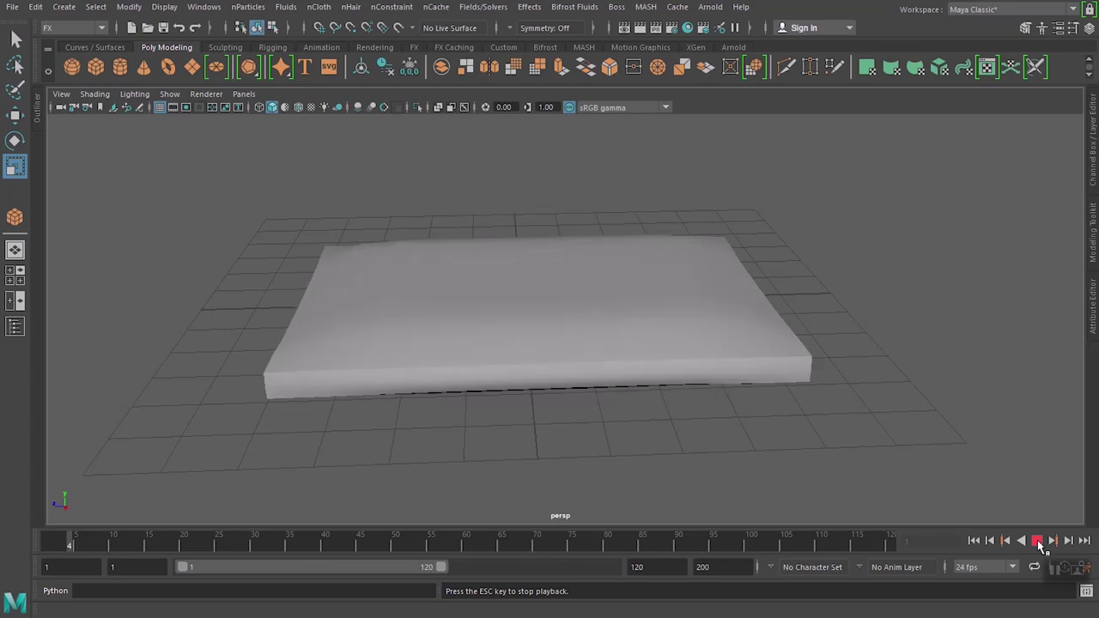
left_click(1037, 541)
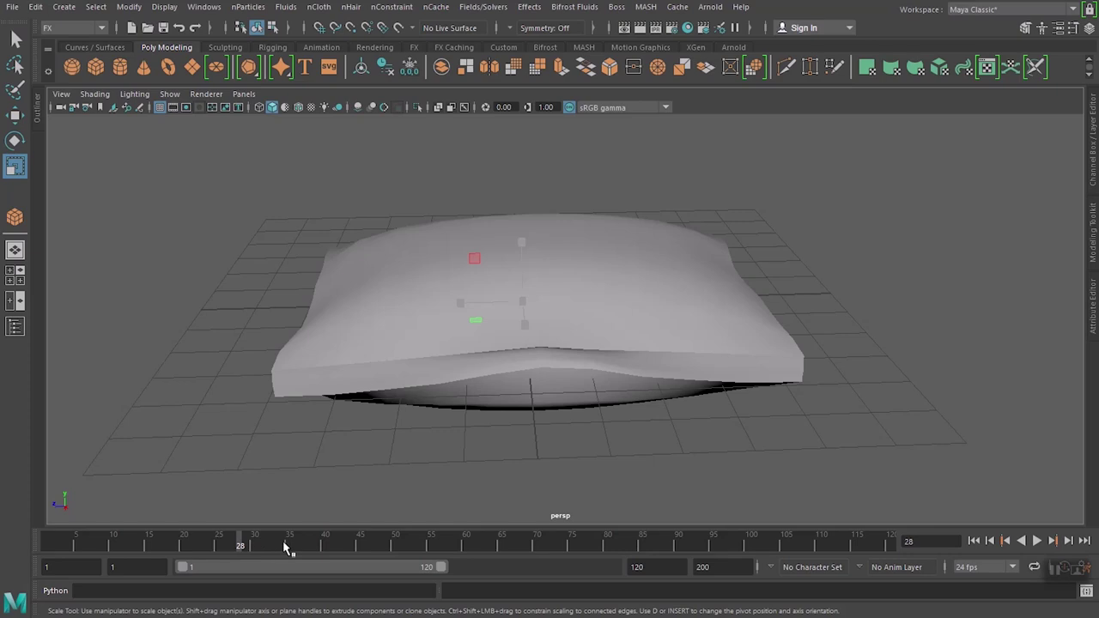
left_click_drag(286, 547, 346, 547)
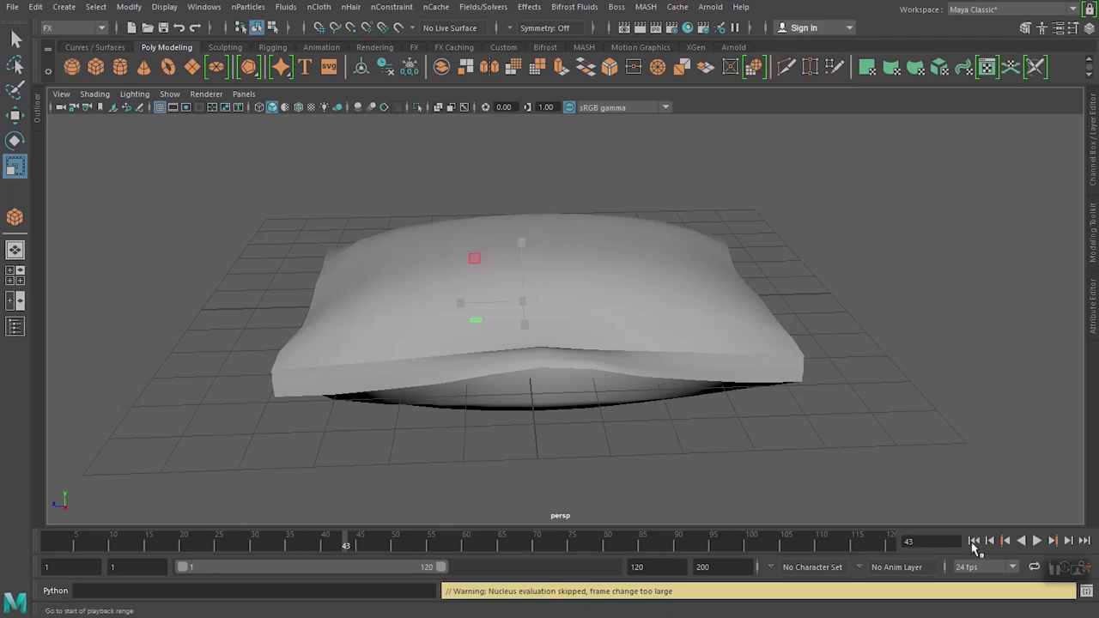
left_click(1037, 541)
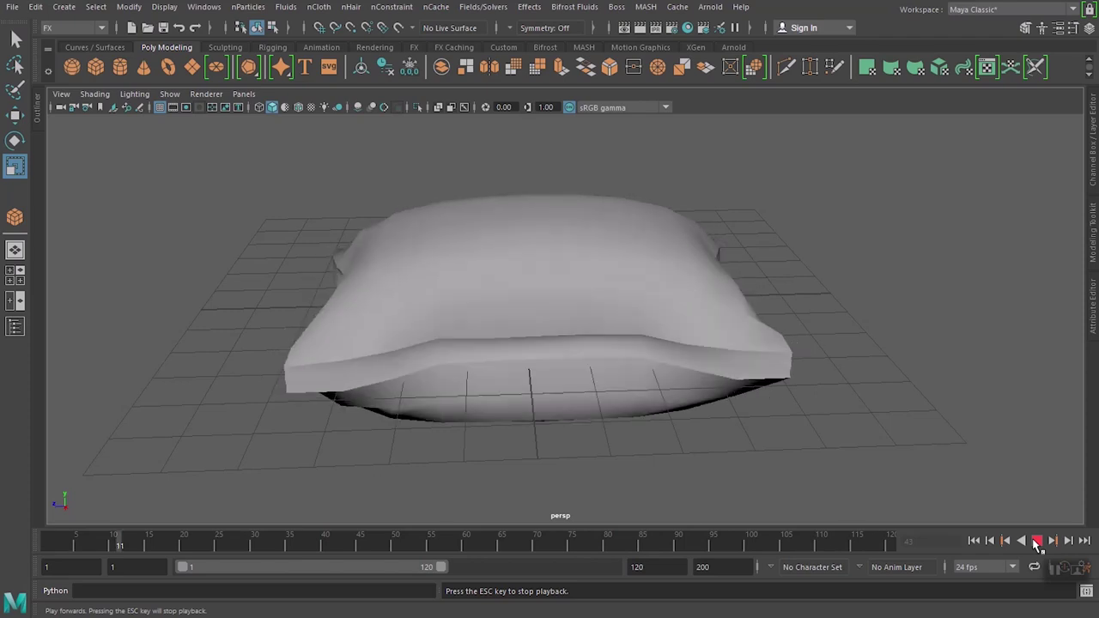
left_click(1037, 542)
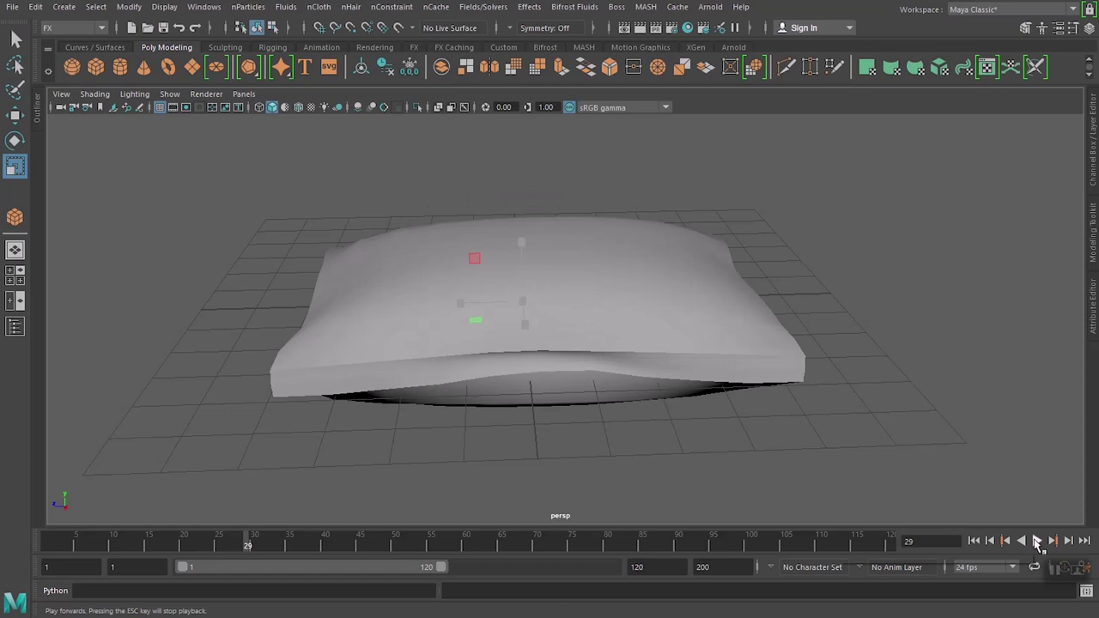
- Replay the simulation from new angles to watch the slab inflate into a pillow
left_click(1036, 542)
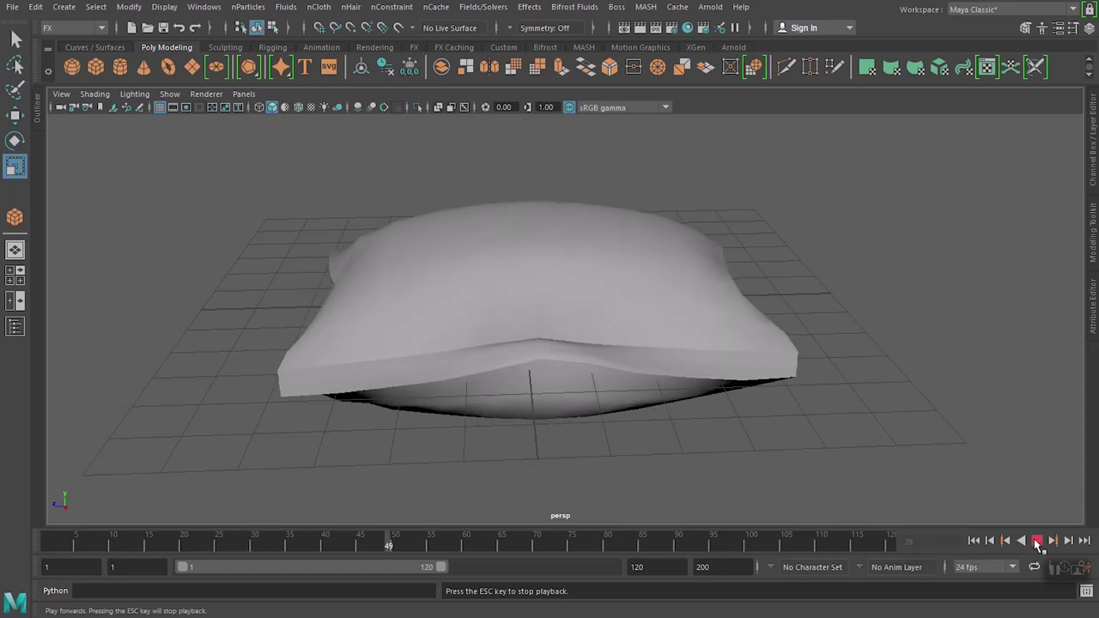
left_click(1036, 542)
mouse_move(520, 410)
left_mouse_down("alt")
mouse_move(600, 408)
mouse_move(507, 435)
mouse_move(437, 351)
mouse_move(569, 385)
mouse_move(484, 397)
mouse_move(534, 407)
left_mouse_up("alt")
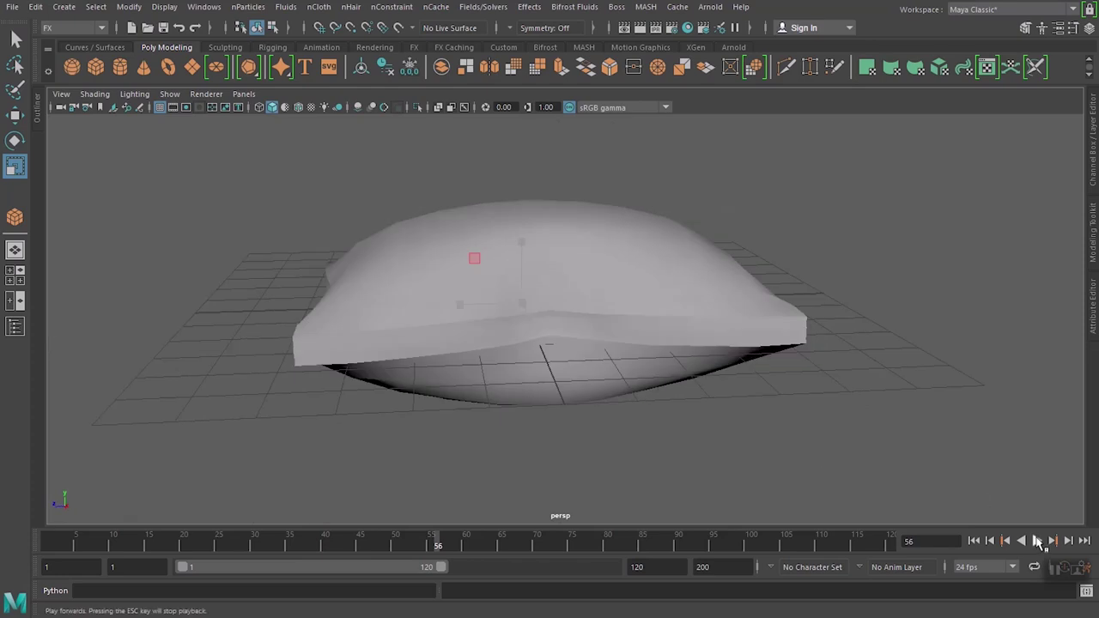
left_click(1036, 542)
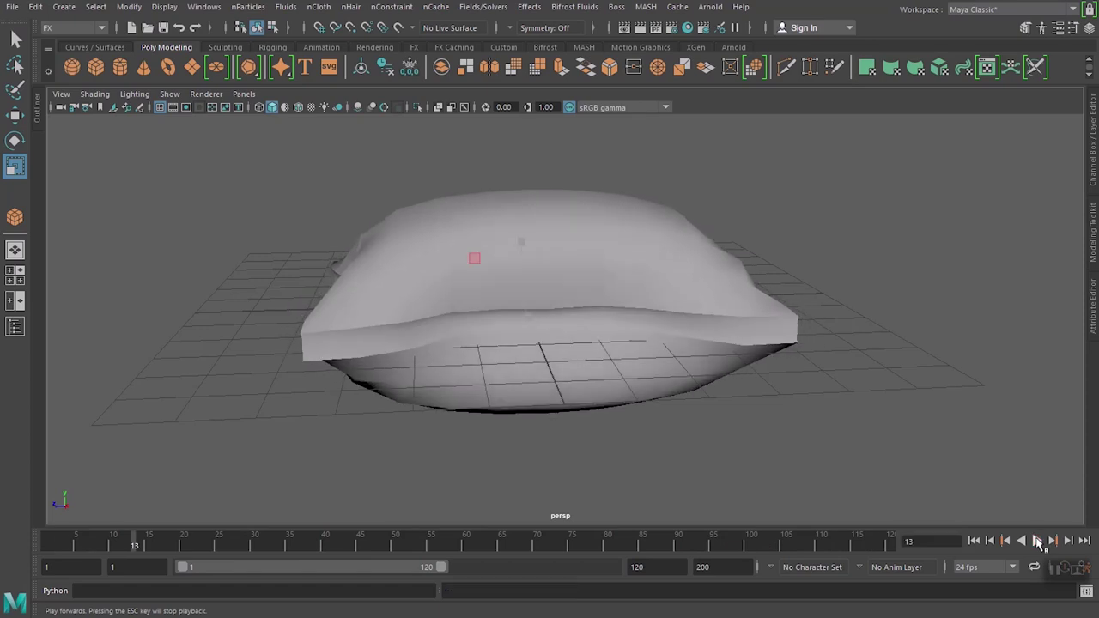
left_click(1037, 542)
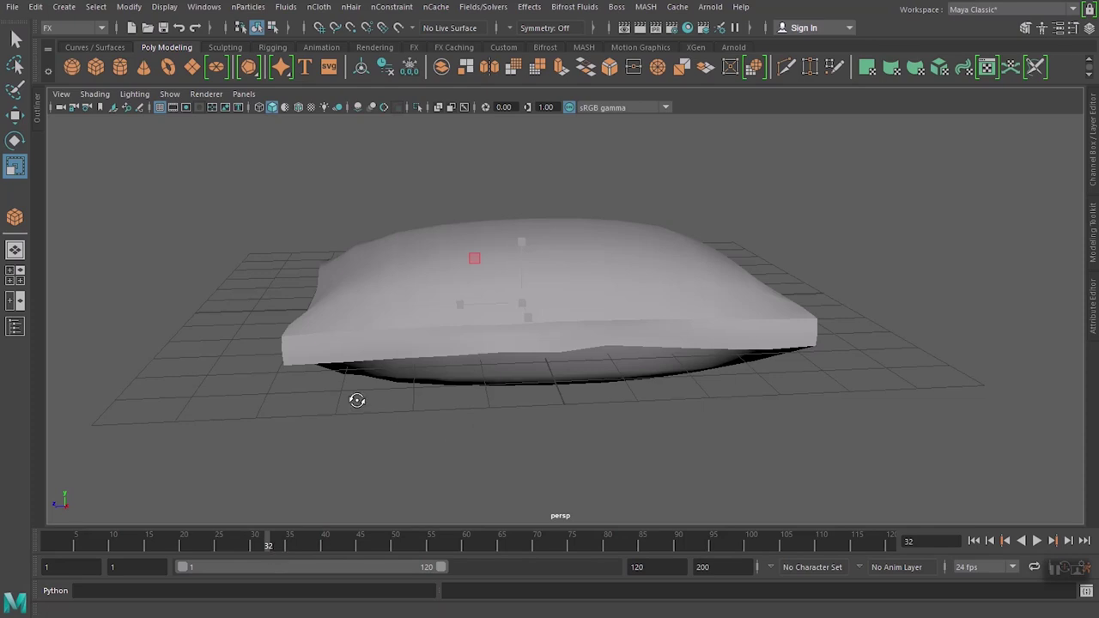
mouse_move(355, 397)
left_mouse_down("alt")
mouse_move(516, 435)
mouse_move(589, 375)
mouse_move(420, 383)
mouse_move(331, 407)
mouse_move(452, 392)
mouse_move(544, 361)
mouse_move(512, 363)
mouse_move(515, 372)
mouse_move(501, 378)
left_mouse_up("alt")
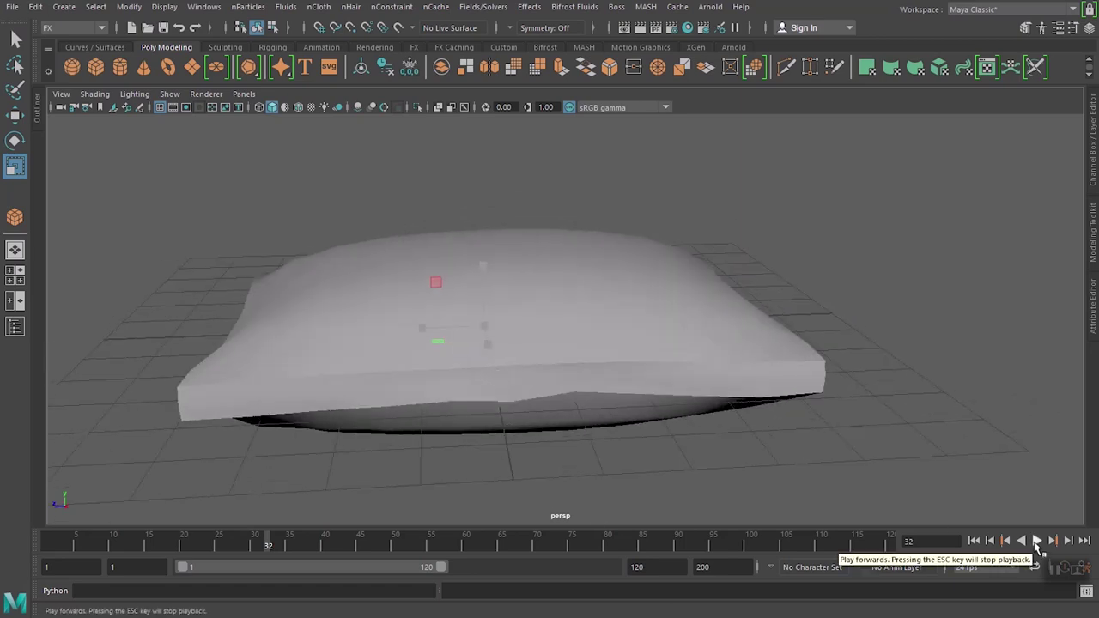
left_click(1037, 541)
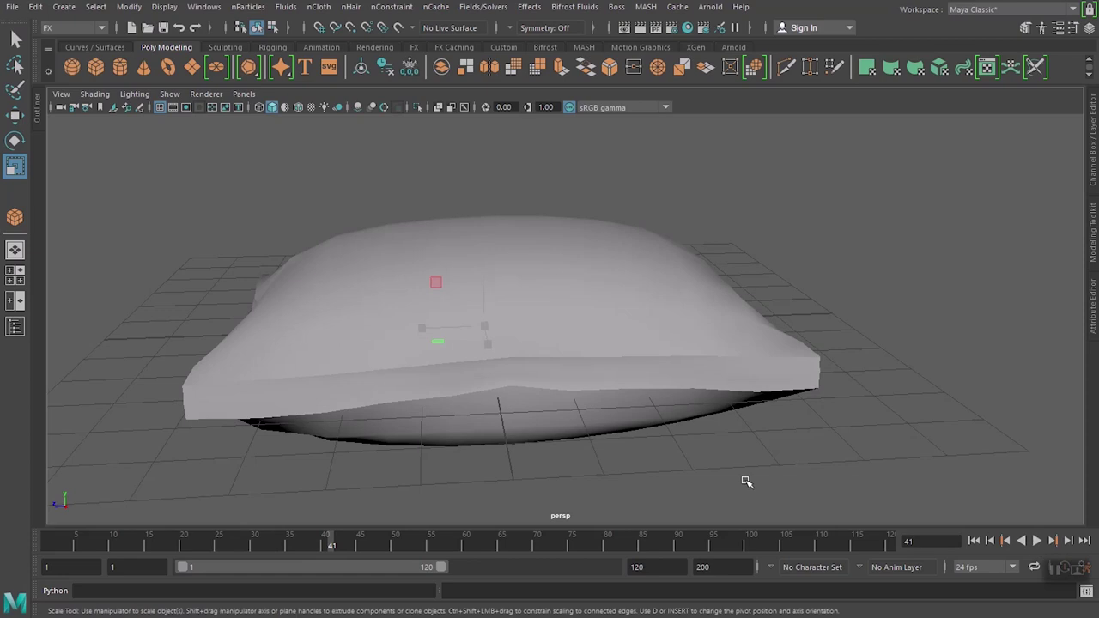
mouse_move(744, 481)
left_mouse_down("alt")
mouse_move(995, 478)
mouse_move(733, 478)
left_mouse_up("alt")
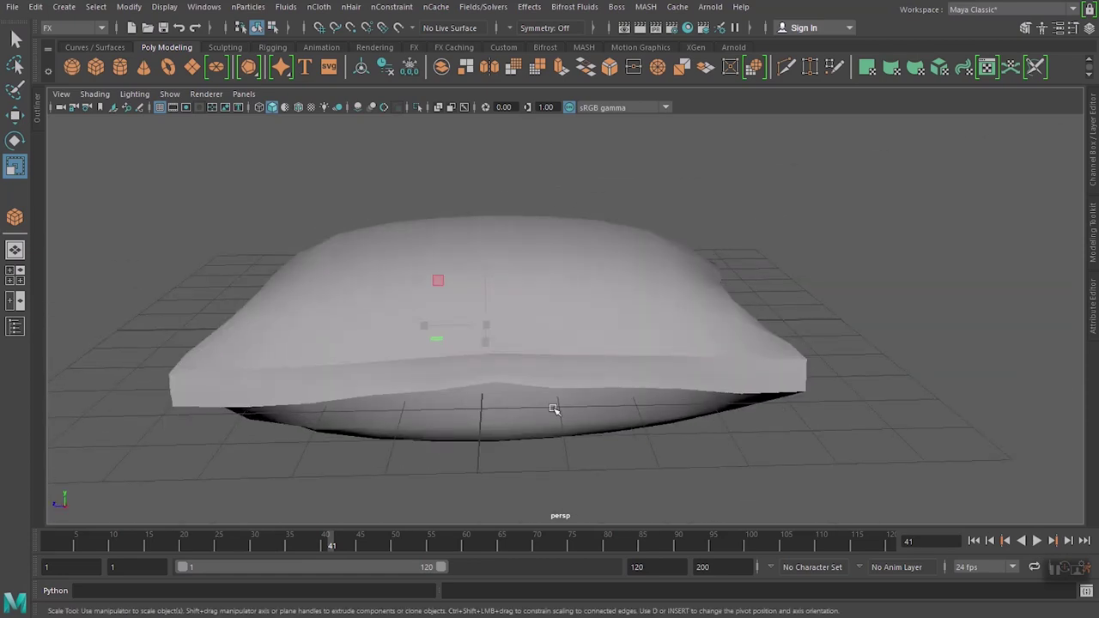
mouse_move(554, 410)
left_mouse_down("alt")
mouse_move(658, 388)
mouse_move(584, 404)
mouse_move(613, 393)
mouse_move(464, 380)
mouse_move(448, 392)
left_mouse_up("alt")
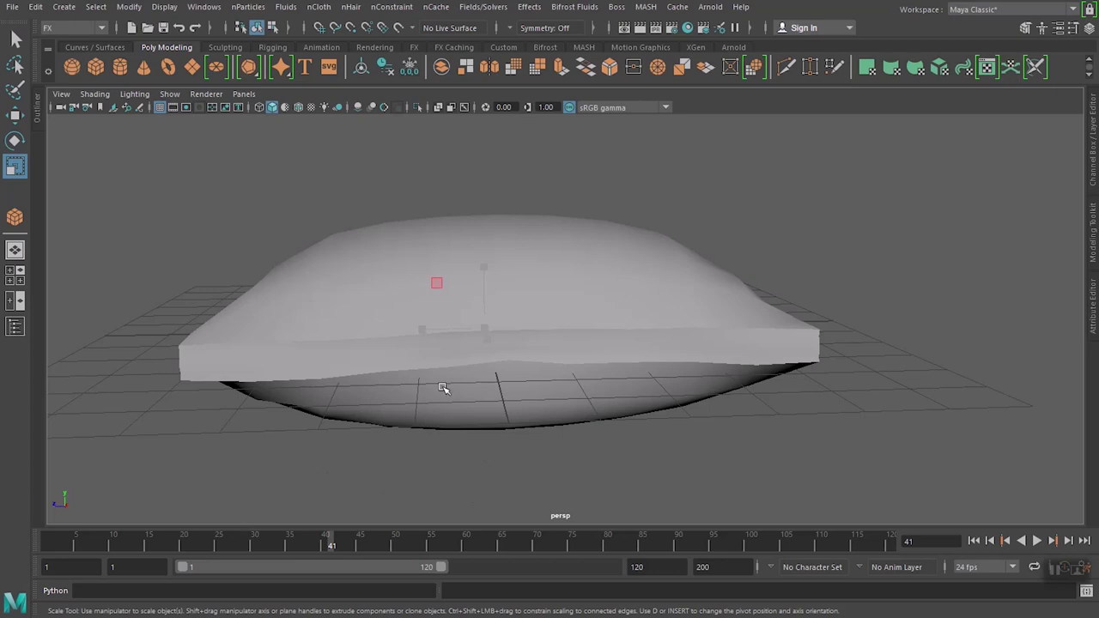
mouse_move(443, 388)
left_mouse_down("alt")
mouse_move(652, 375)
mouse_move(503, 404)
mouse_move(375, 377)
mouse_move(380, 391)
mouse_move(515, 351)
mouse_move(515, 363)
left_mouse_up("alt")
scroll(513, 346, "down", 2)
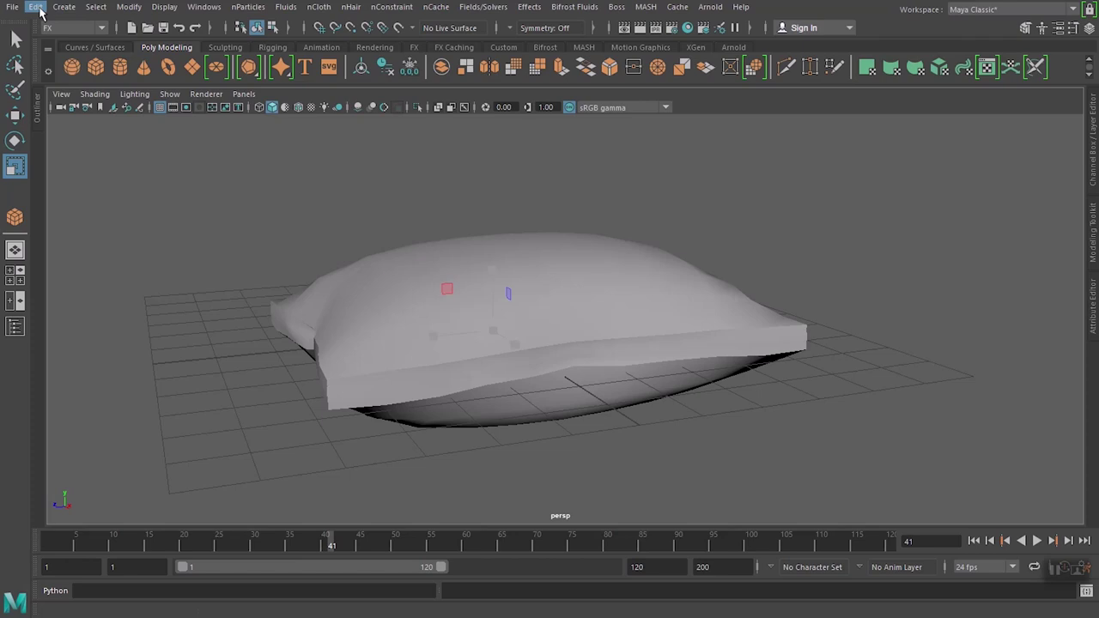
- Delete history via Edit > Delete by Type > History, then replay and stop at frame 42
left_click(36, 7)
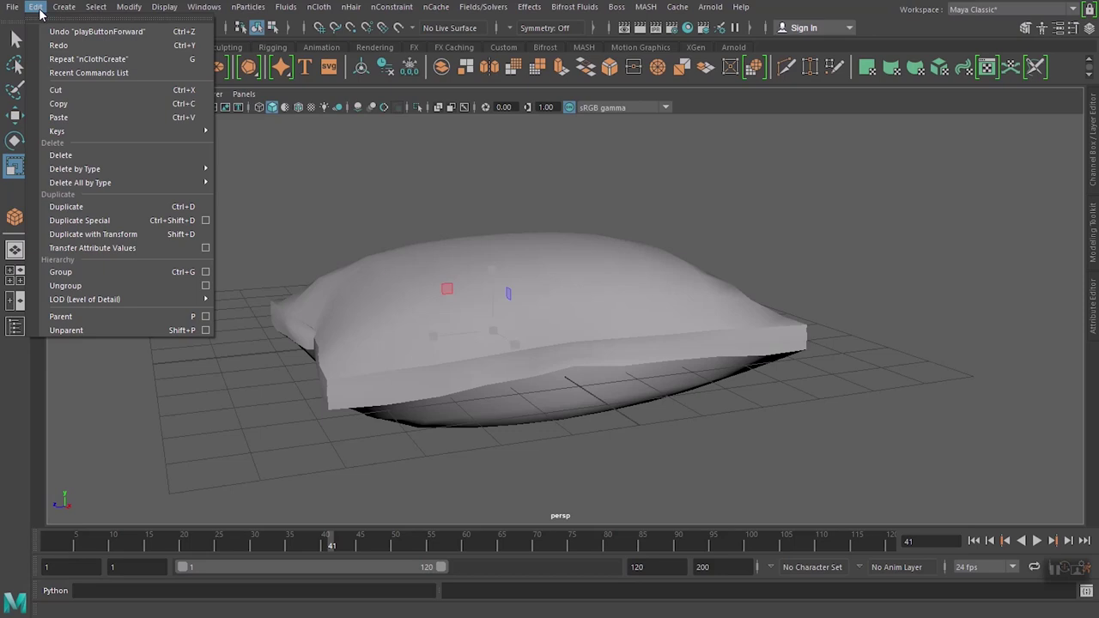
mouse_move(75, 168)
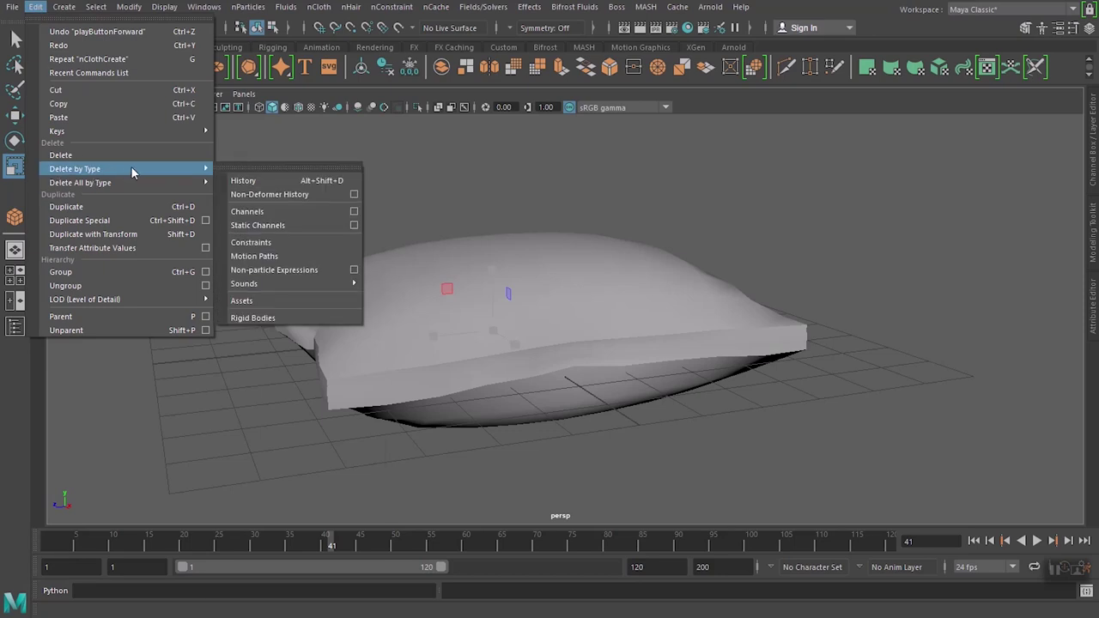
left_click(271, 183)
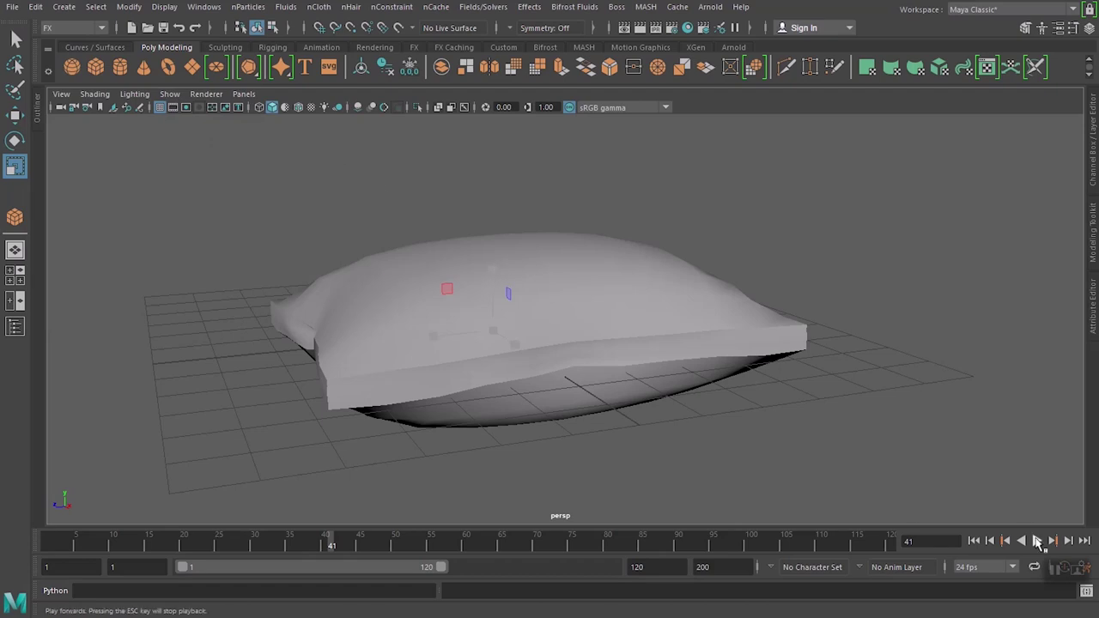
left_click(1037, 542)
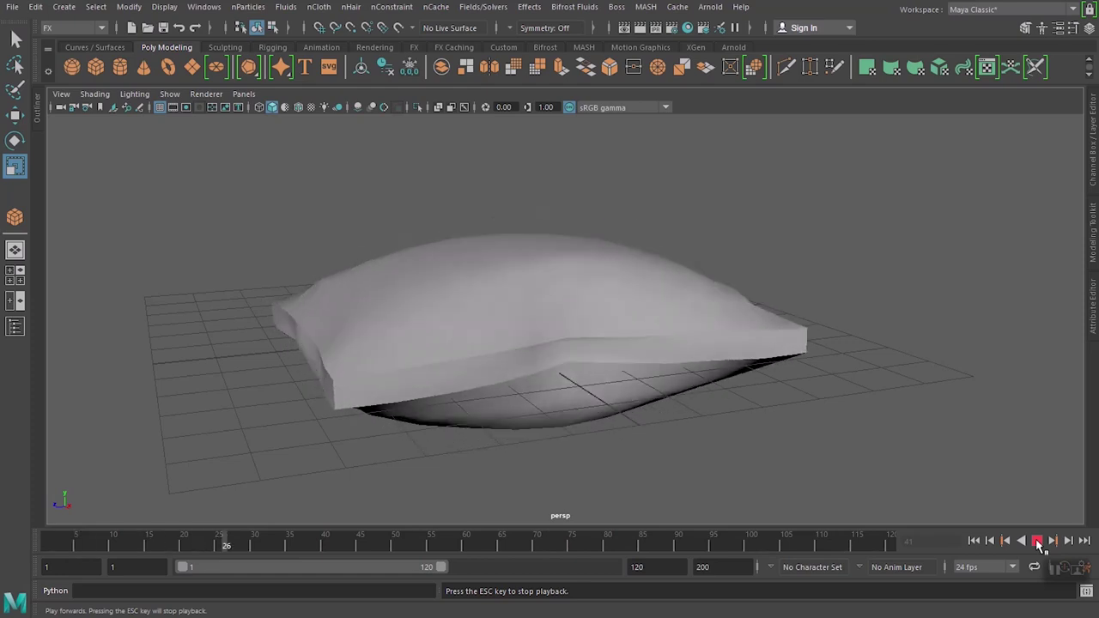
left_click(1038, 542)
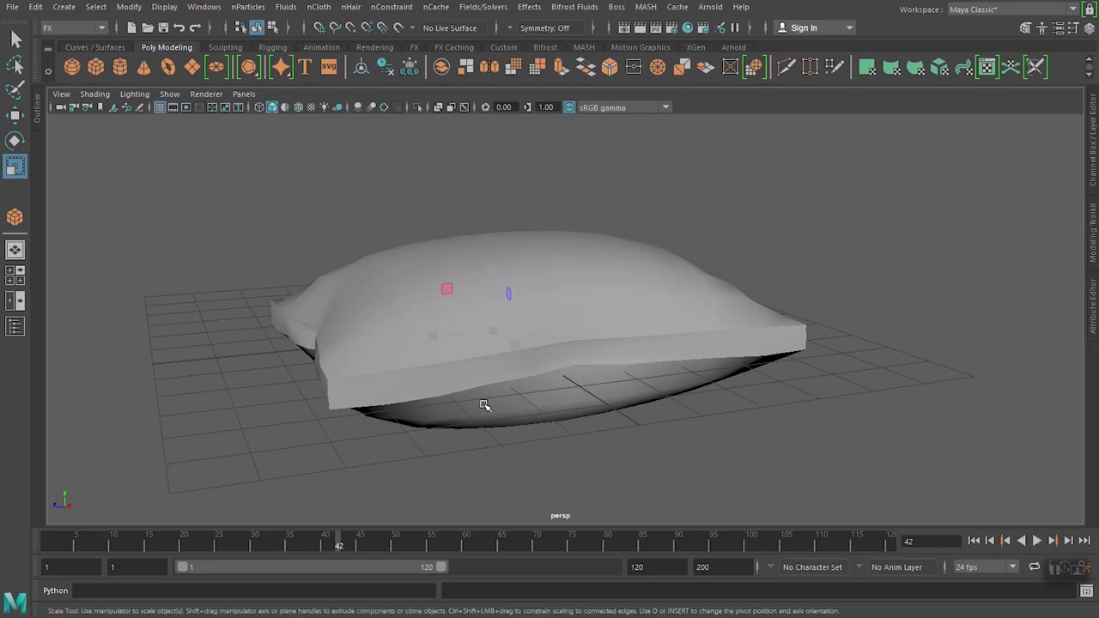
- Select the pillow mesh and delete its construction history by type
mouse_move(485, 405)
left_mouse_down("alt")
mouse_move(555, 417)
mouse_move(556, 304)
left_mouse_up("alt")
left_click(550, 293)
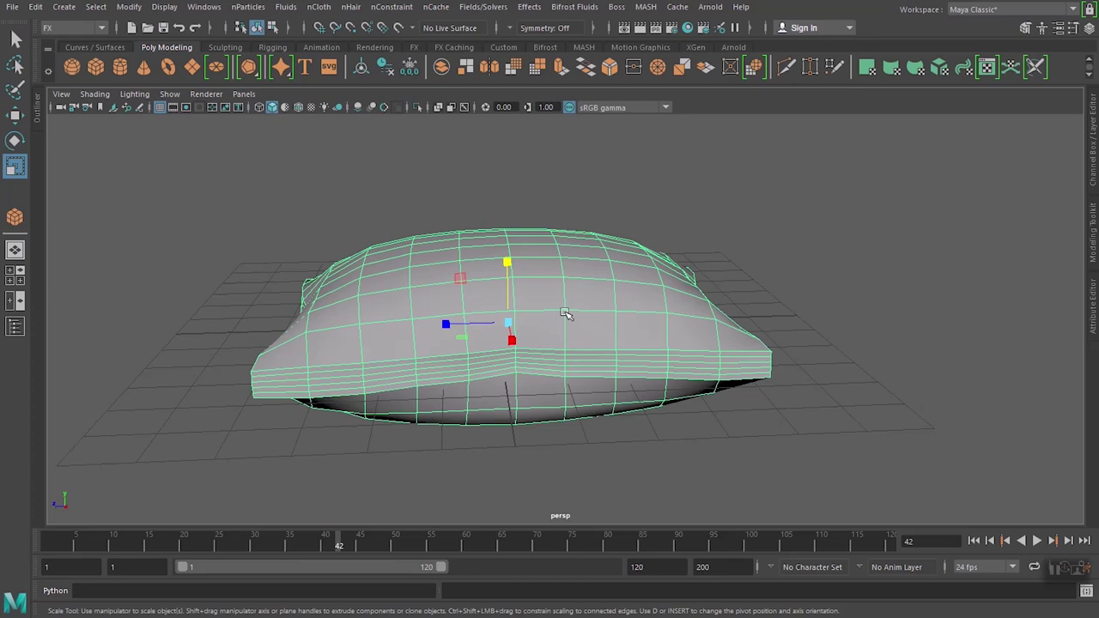
left_click(35, 6)
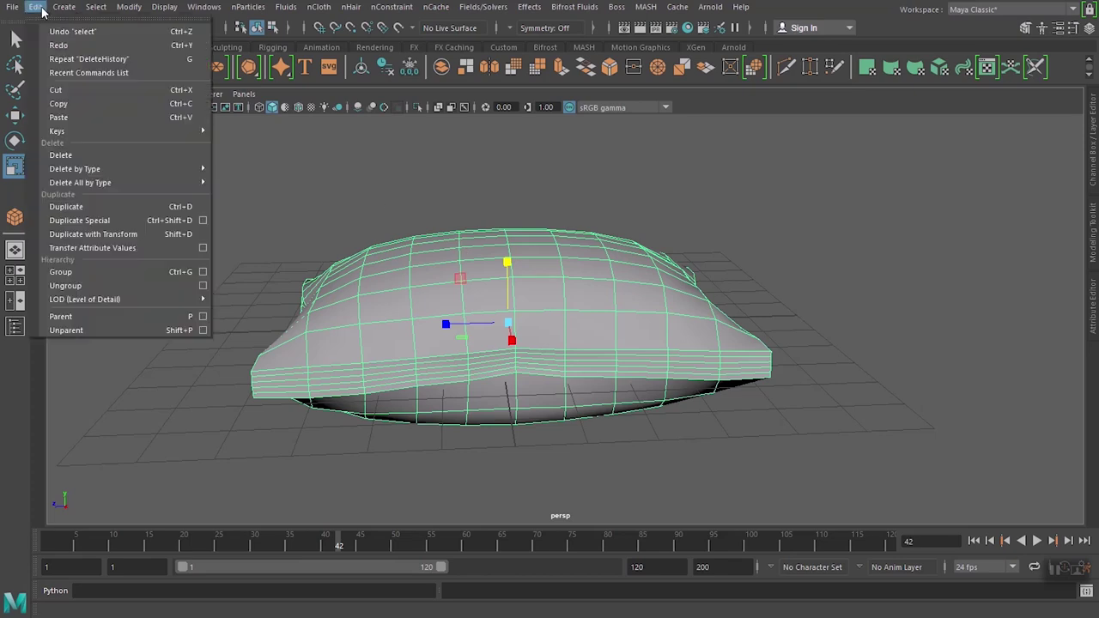
mouse_move(74, 170)
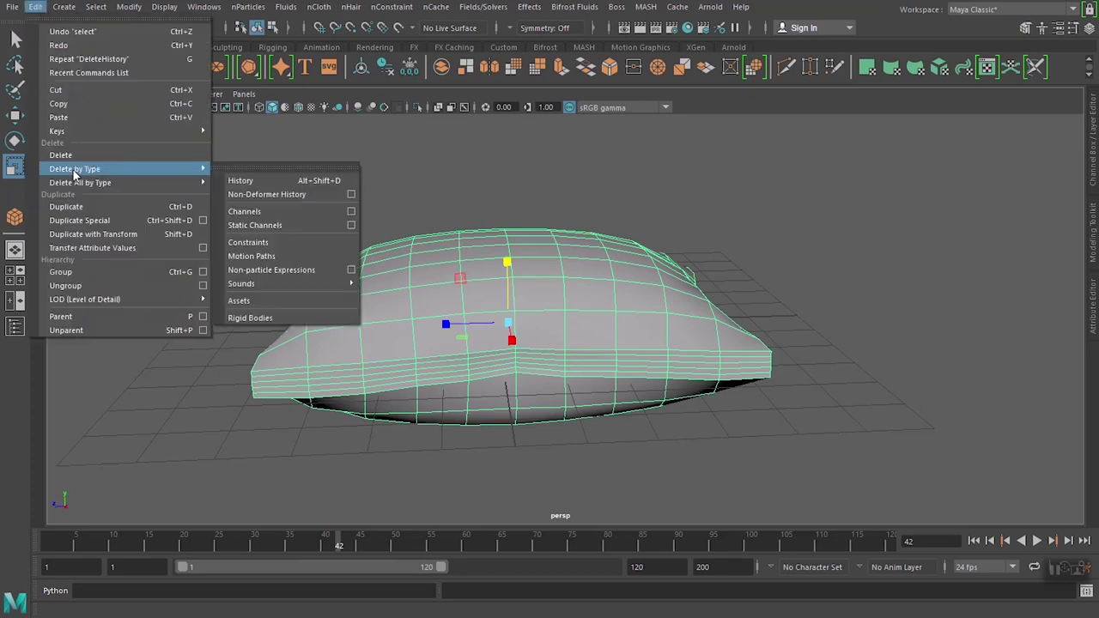
left_click(233, 180)
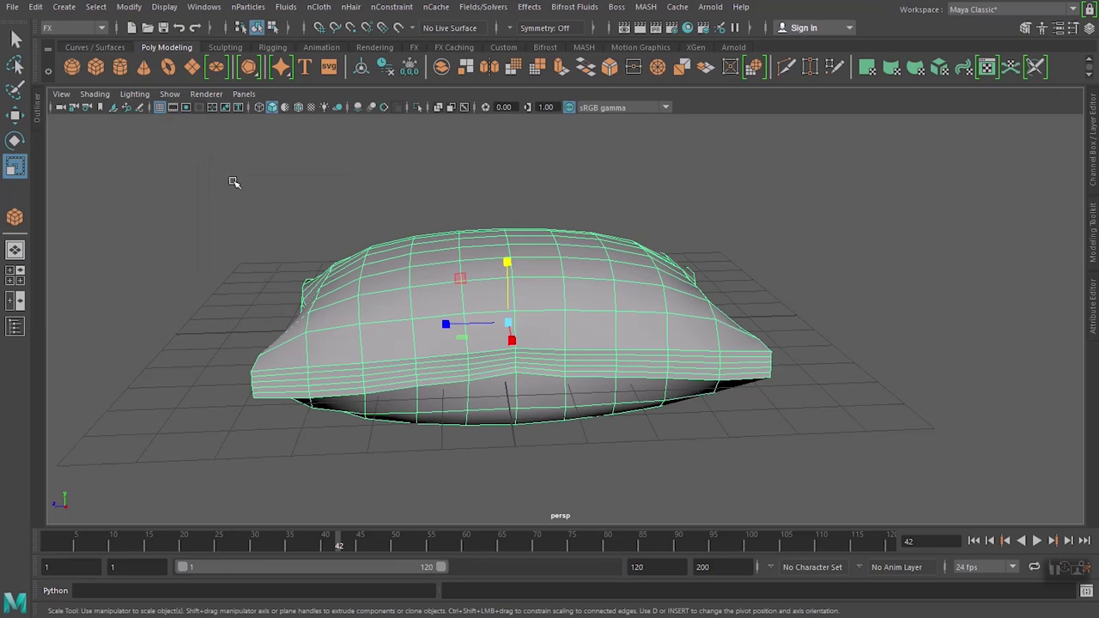
- Play and stop the timeline, then orbit to confirm the pillow shape holds
left_click(1037, 541)
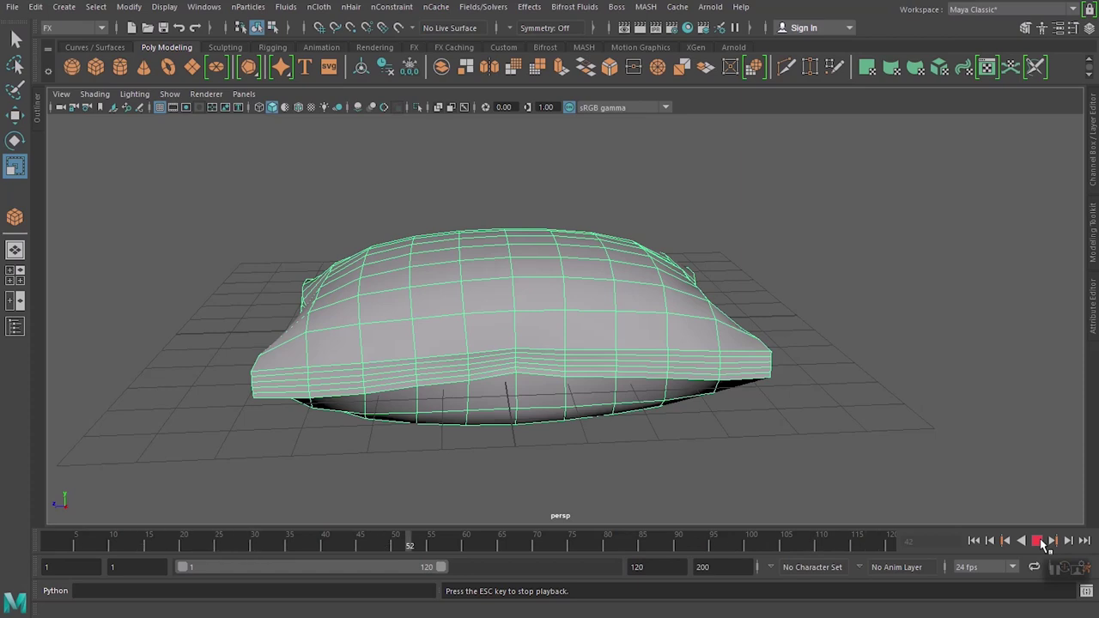
left_click(1037, 541)
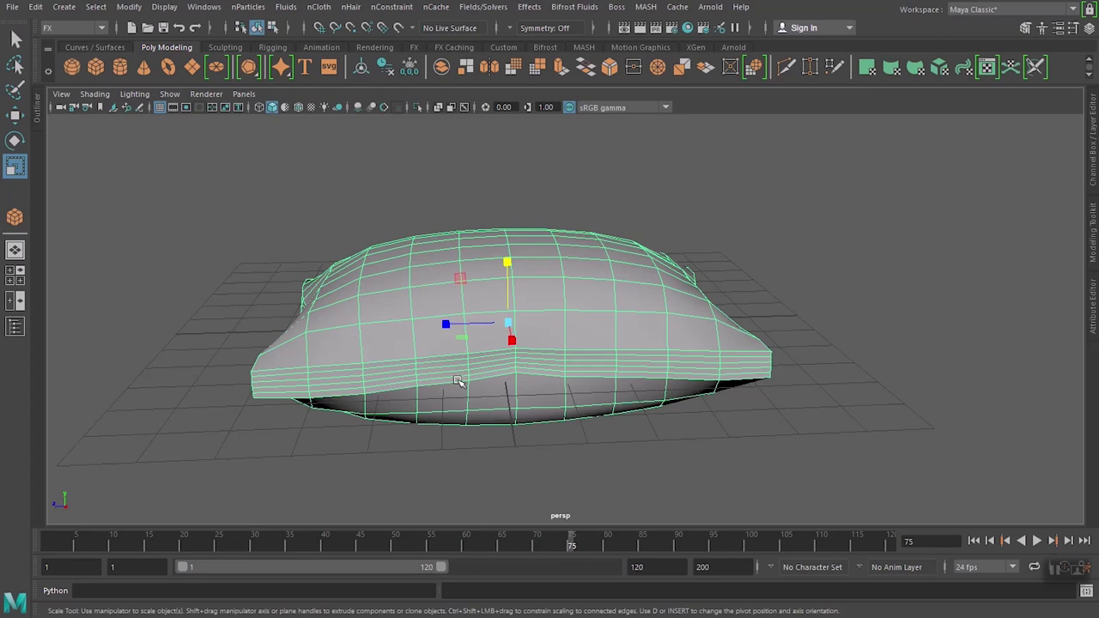
left_click_drag(385, 400, 486, 381, "alt")
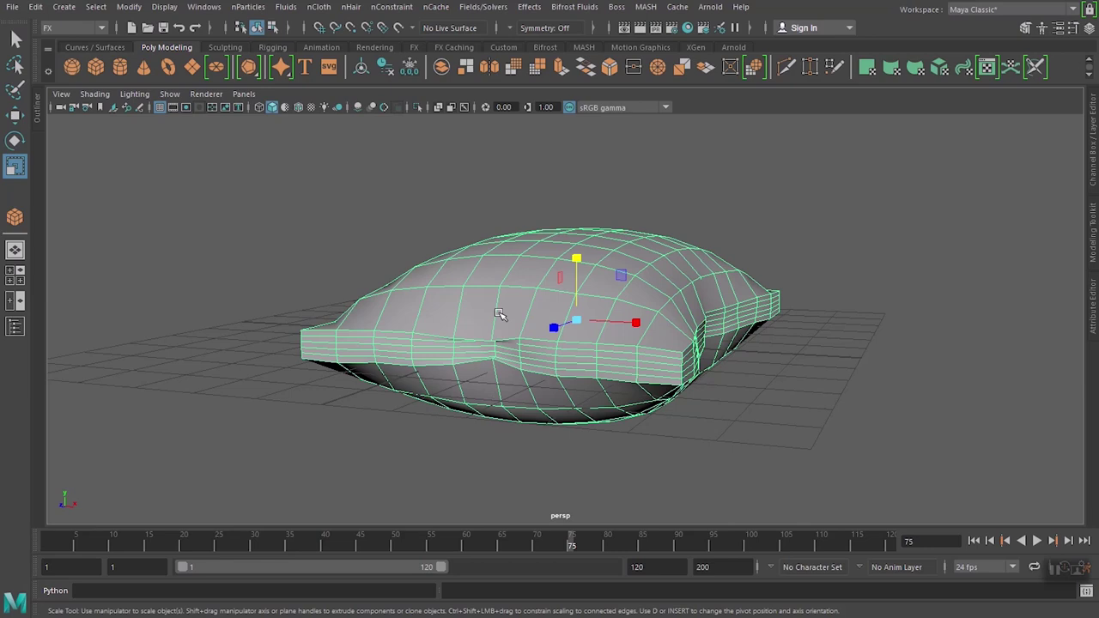
mouse_move(753, 335)
left_mouse_down("alt")
mouse_move(675, 368)
mouse_move(584, 344)
left_mouse_up("alt")
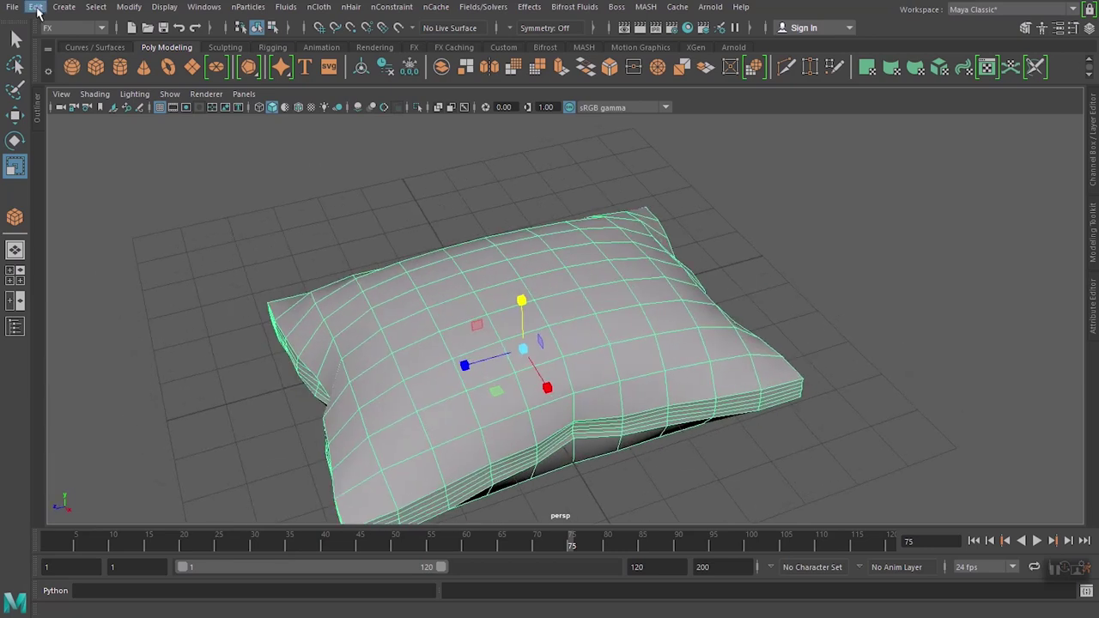
left_click(36, 7)
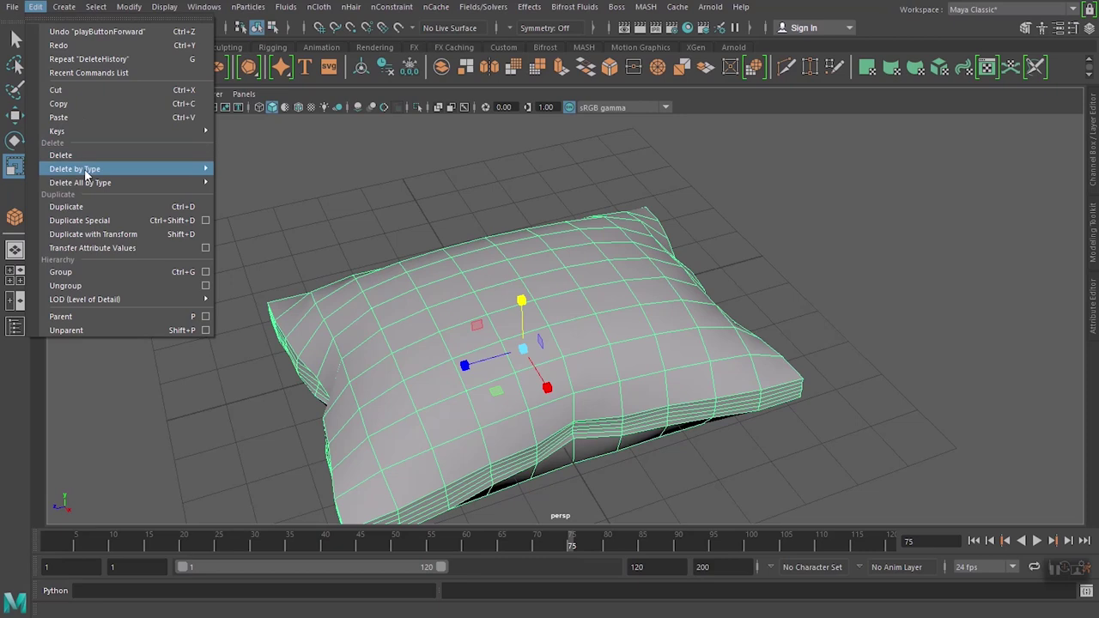
mouse_move(74, 168)
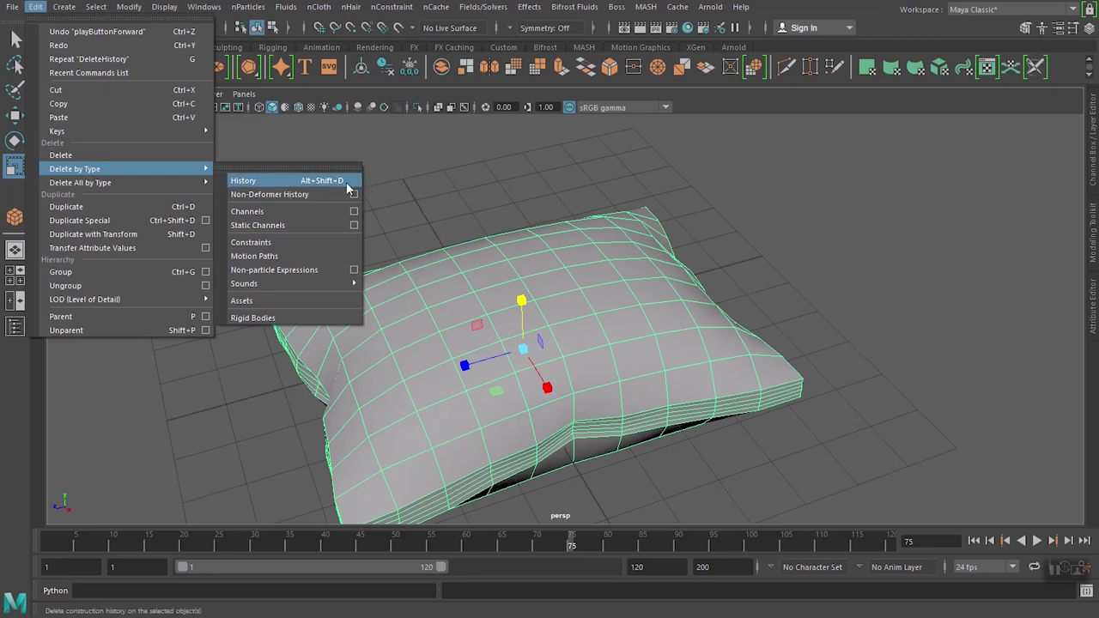
left_click(447, 168)
left_click(447, 167)
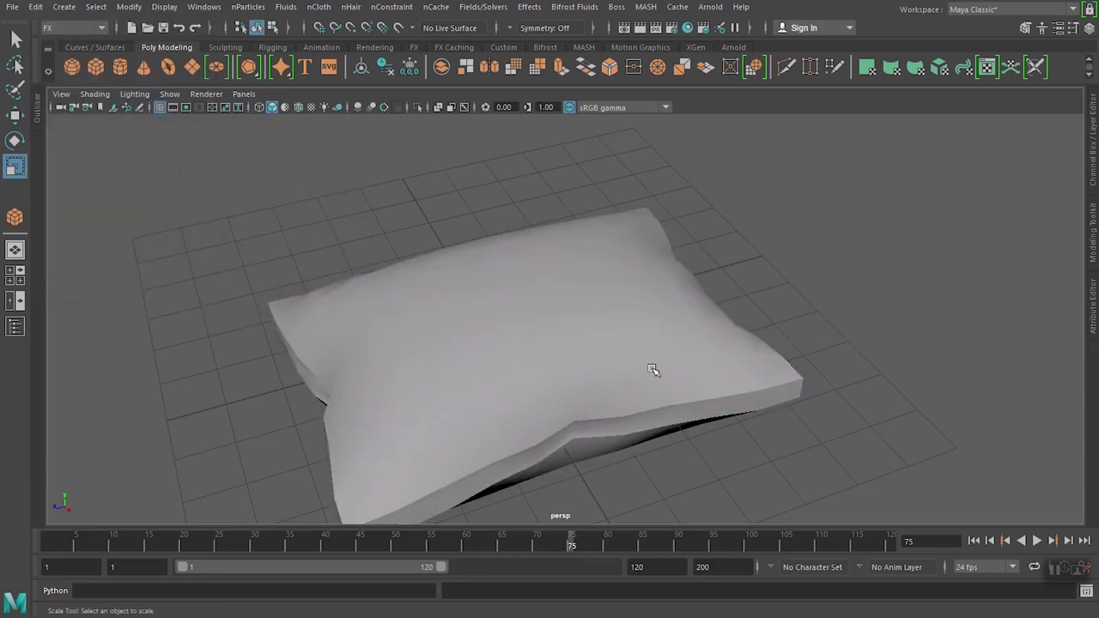
left_click(652, 369)
left_click(1037, 540)
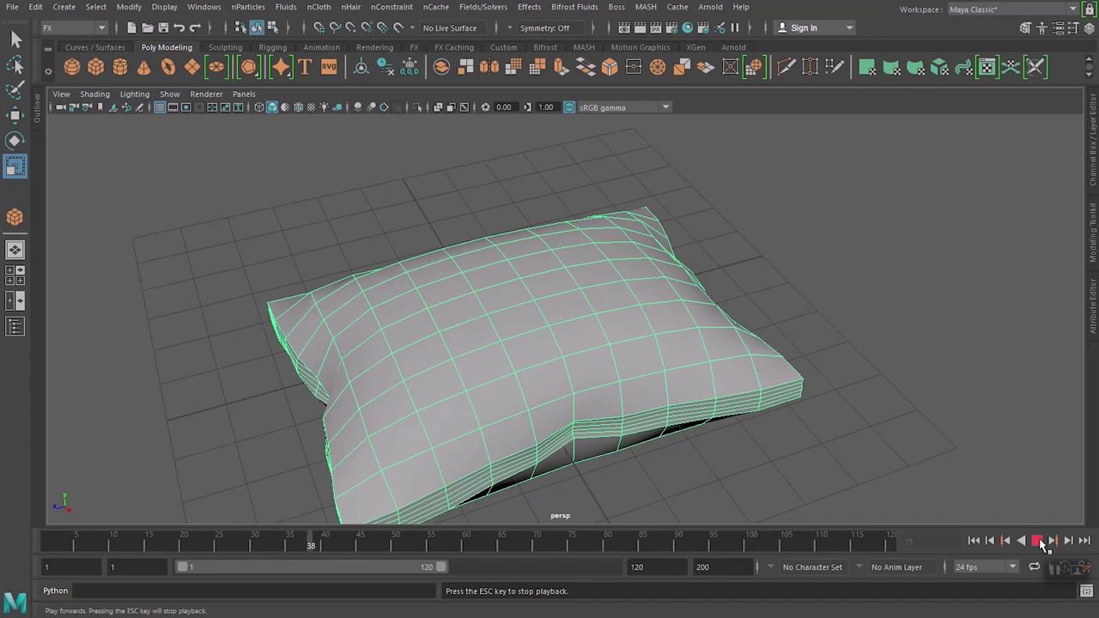
left_click(1040, 541)
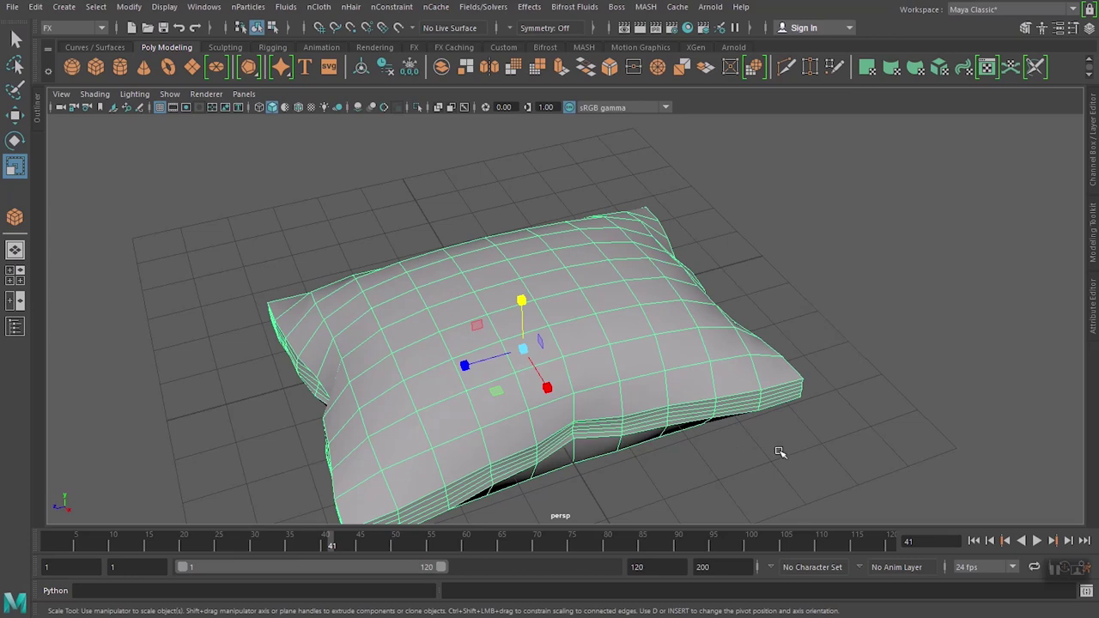
mouse_move(779, 453)
left_mouse_down("alt")
mouse_move(712, 410)
mouse_move(810, 412)
mouse_move(794, 419)
left_mouse_up("alt")
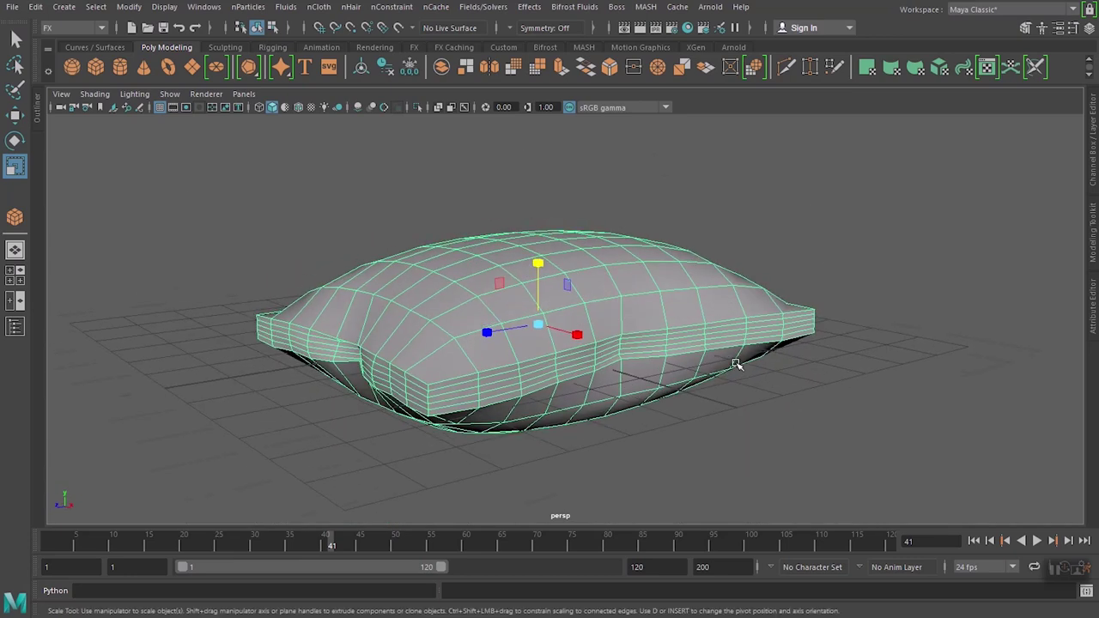
- Zoom in on the pillow's side and switch the mesh to Edge selection mode
left_click_drag(736, 364, 712, 358, "alt")
mouse_move(588, 369)
left_mouse_down("alt")
mouse_move(740, 341)
mouse_move(454, 294)
mouse_move(561, 344)
mouse_move(631, 316)
left_mouse_up("alt")
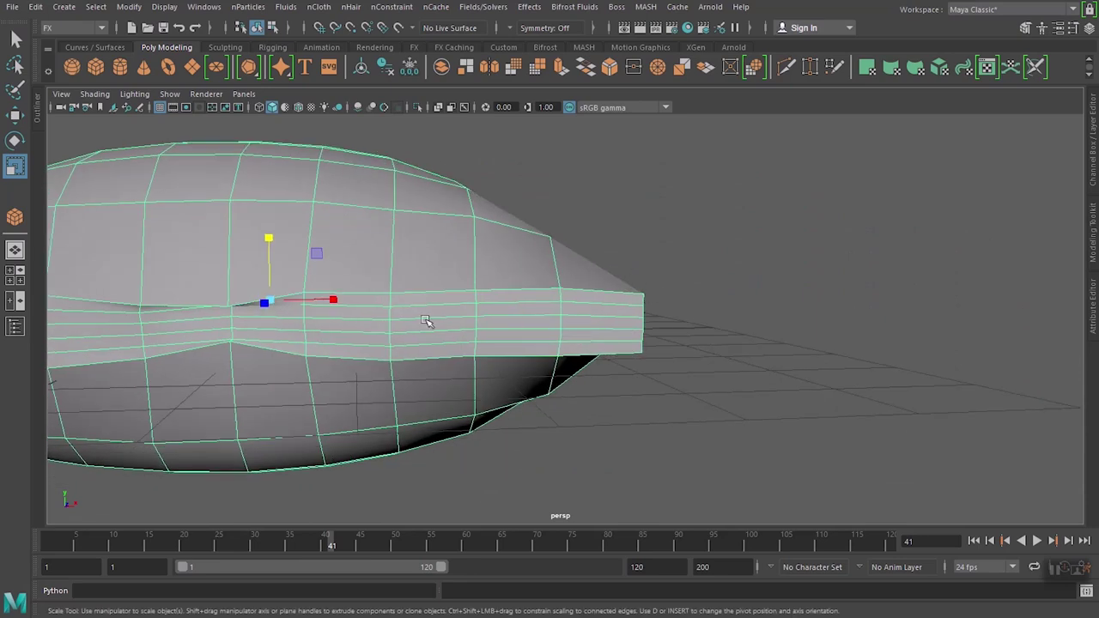
mouse_move(425, 321)
left_mouse_down("alt")
mouse_move(339, 322)
mouse_move(546, 348)
mouse_move(454, 323)
mouse_move(549, 299)
mouse_move(624, 322)
mouse_move(609, 293)
left_mouse_up("alt")
scroll(575, 322, "up", 3)
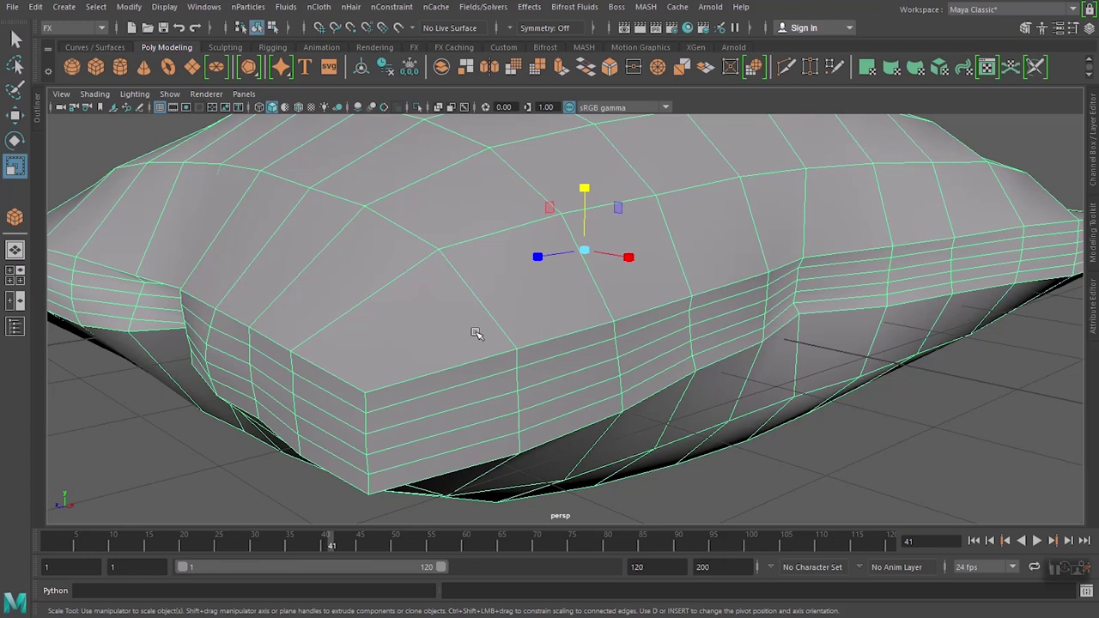
right_click_drag(477, 333, 478, 126)
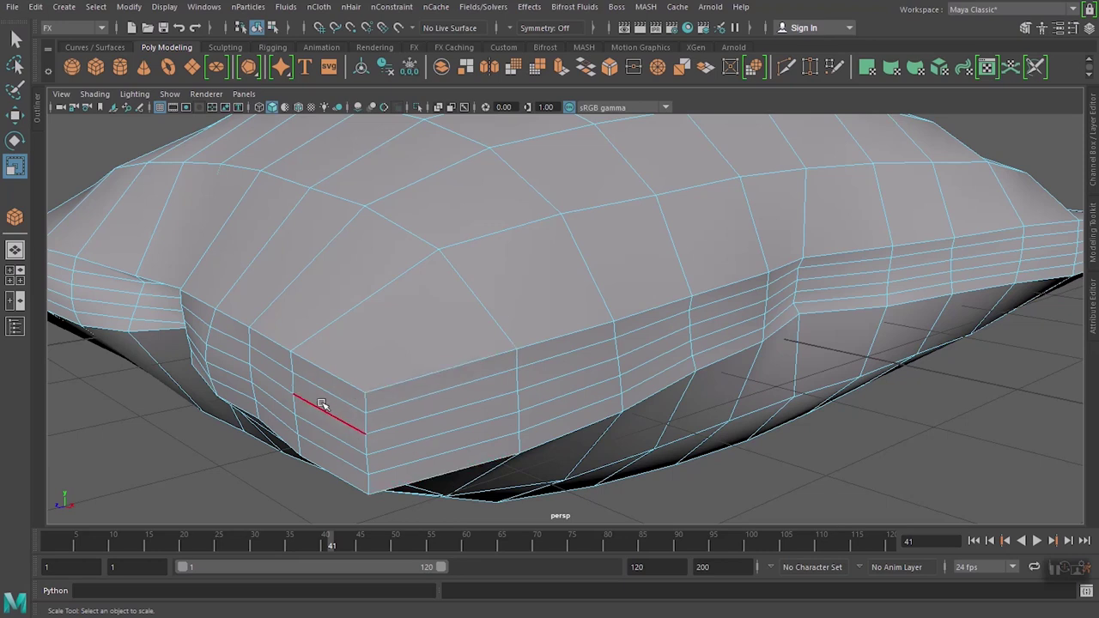
- Select the top edge loop of the pillow's rim band
mouse_move(322, 405)
left_mouse_down("alt")
mouse_move(395, 371)
mouse_move(443, 386)
mouse_move(549, 368)
mouse_move(523, 360)
left_mouse_up("alt")
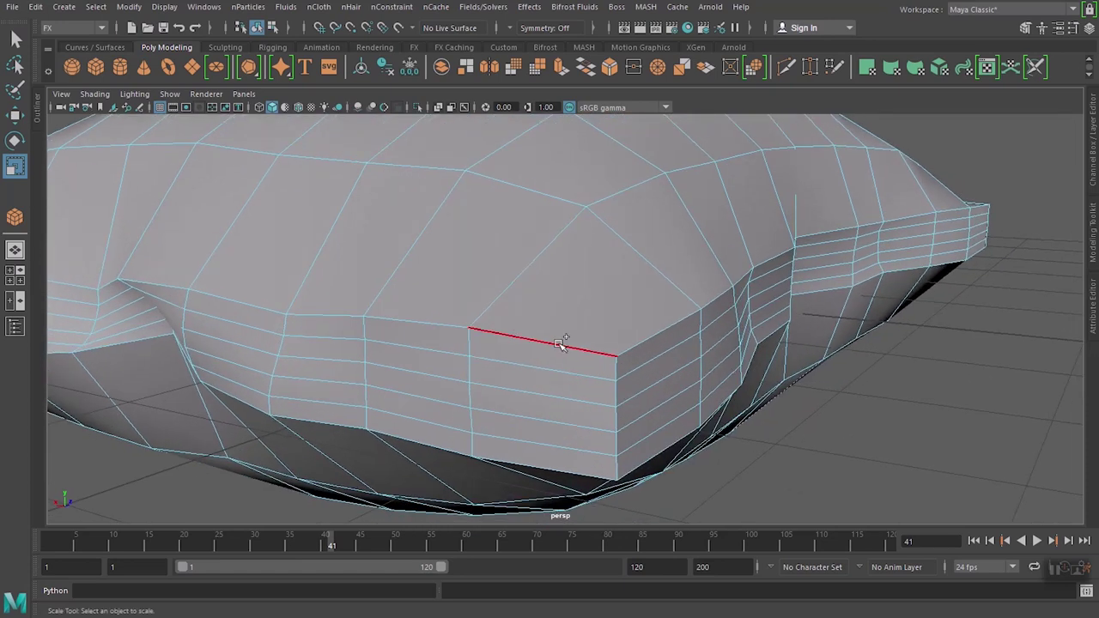
double_click(560, 343)
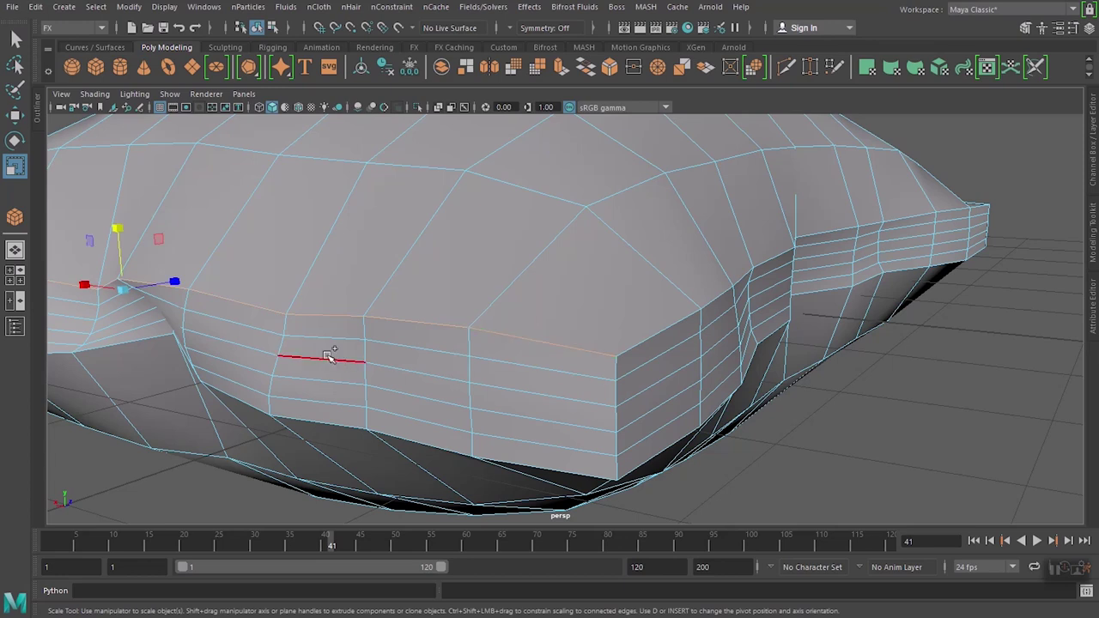
mouse_move(326, 356)
left_mouse_down("alt")
mouse_move(397, 358)
mouse_move(418, 335)
left_mouse_up("alt")
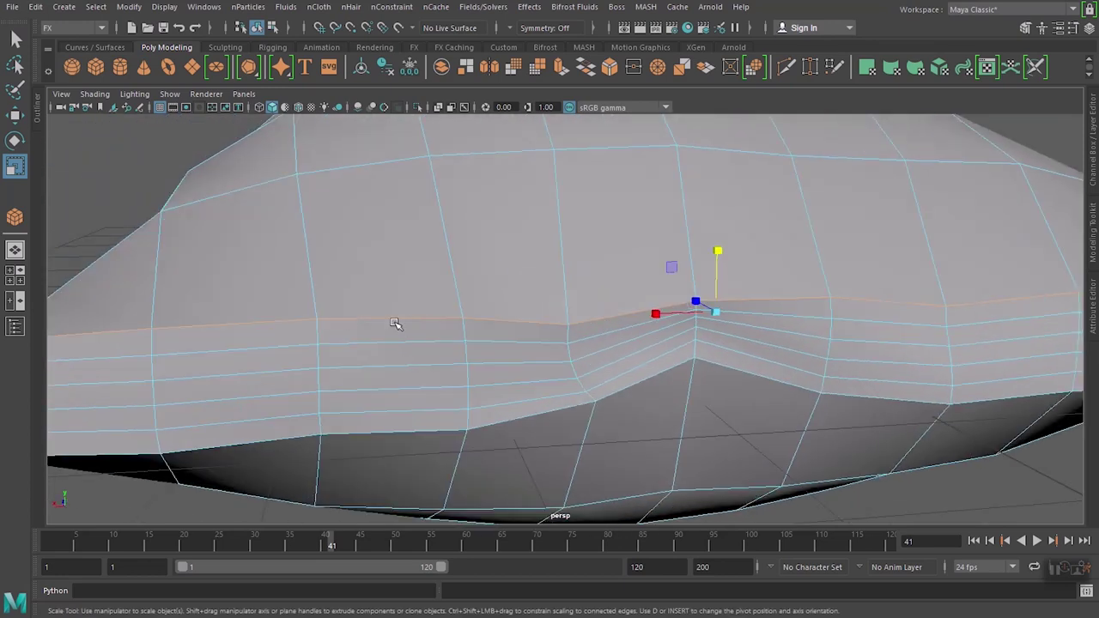
mouse_move(215, 352)
left_mouse_down("alt")
mouse_move(200, 346)
mouse_move(290, 363)
mouse_move(380, 319)
left_mouse_up("alt")
mouse_move(594, 246)
left_mouse_down("alt")
mouse_move(449, 263)
mouse_move(559, 307)
left_mouse_up("alt")
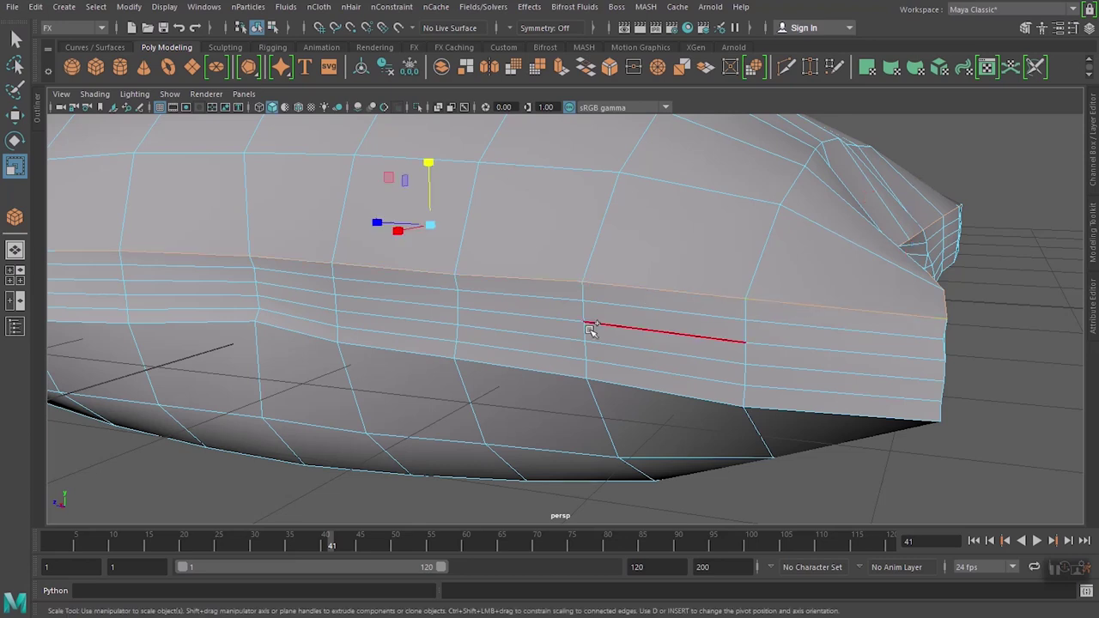
left_click_drag(430, 306, 552, 309, "alt")
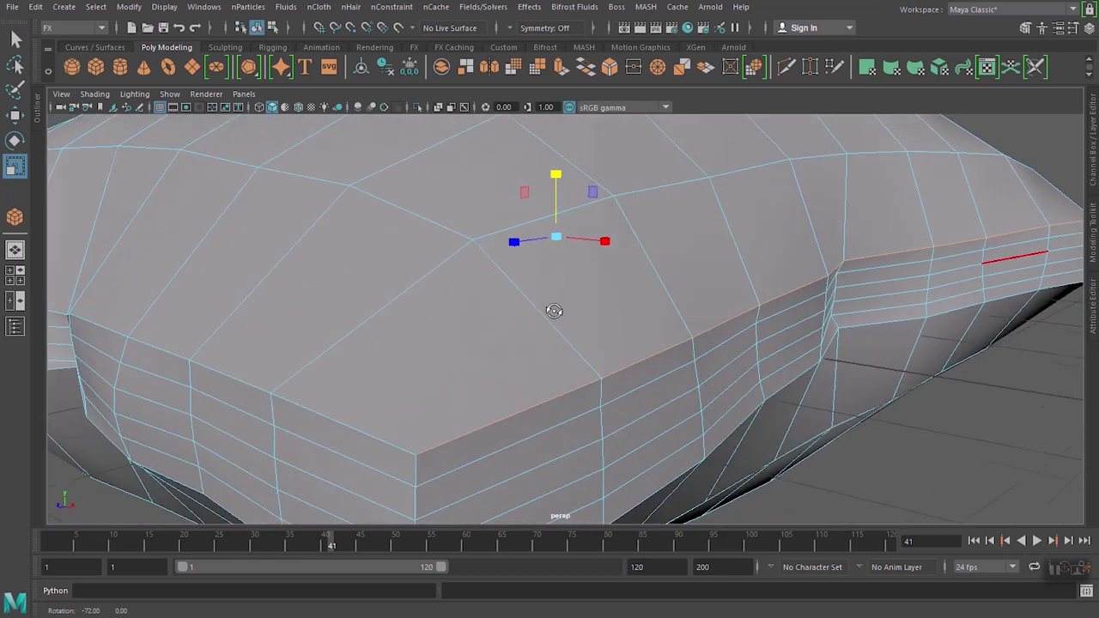
left_click_drag(466, 331, 716, 306, "alt")
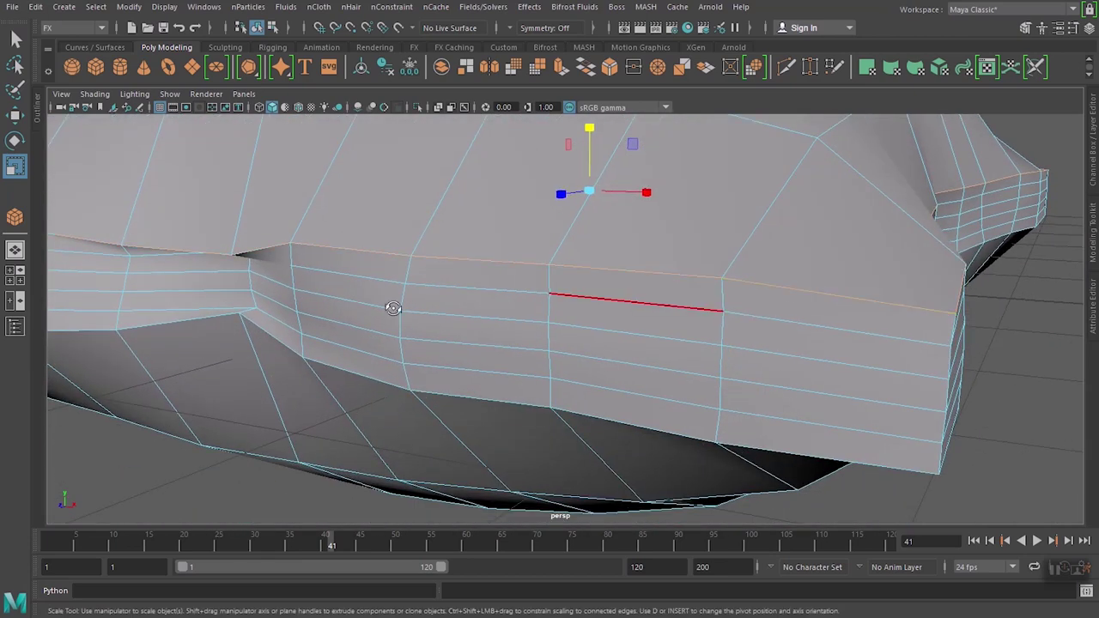
mouse_move(392, 306)
left_mouse_down("alt")
mouse_move(502, 323)
mouse_move(701, 286)
mouse_move(677, 282)
mouse_move(974, 253)
left_mouse_up("alt")
double_click(1002, 248)
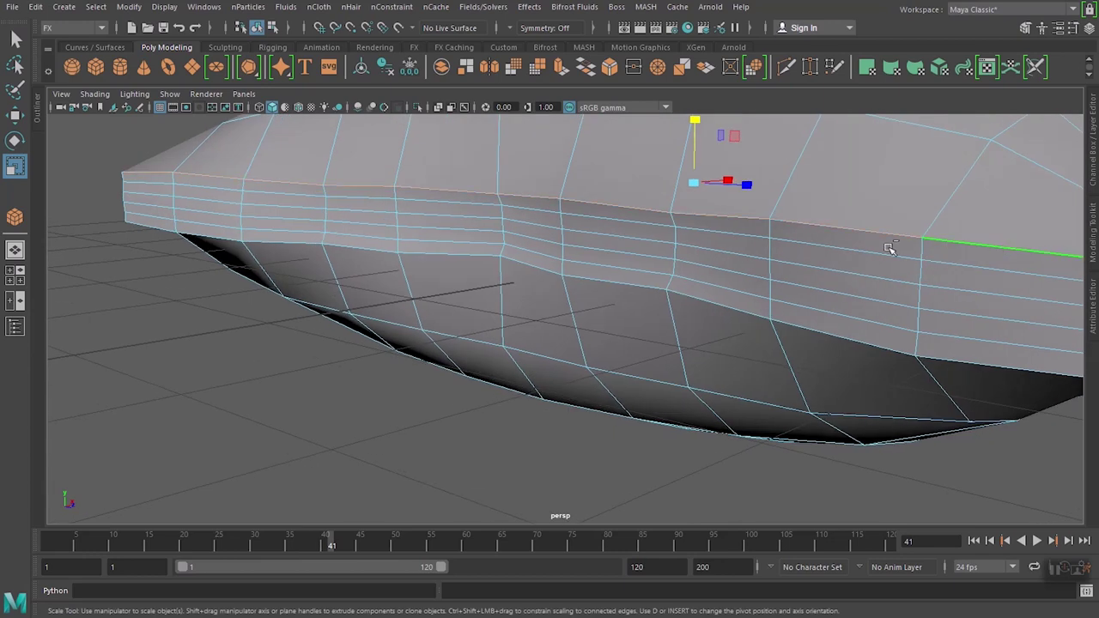
- Add six lower border edges around the pillow to the rim selection
mouse_move(908, 263)
left_mouse_down("alt")
mouse_move(716, 304)
mouse_move(704, 261)
mouse_move(689, 256)
mouse_move(699, 226)
mouse_move(636, 228)
left_mouse_up("alt")
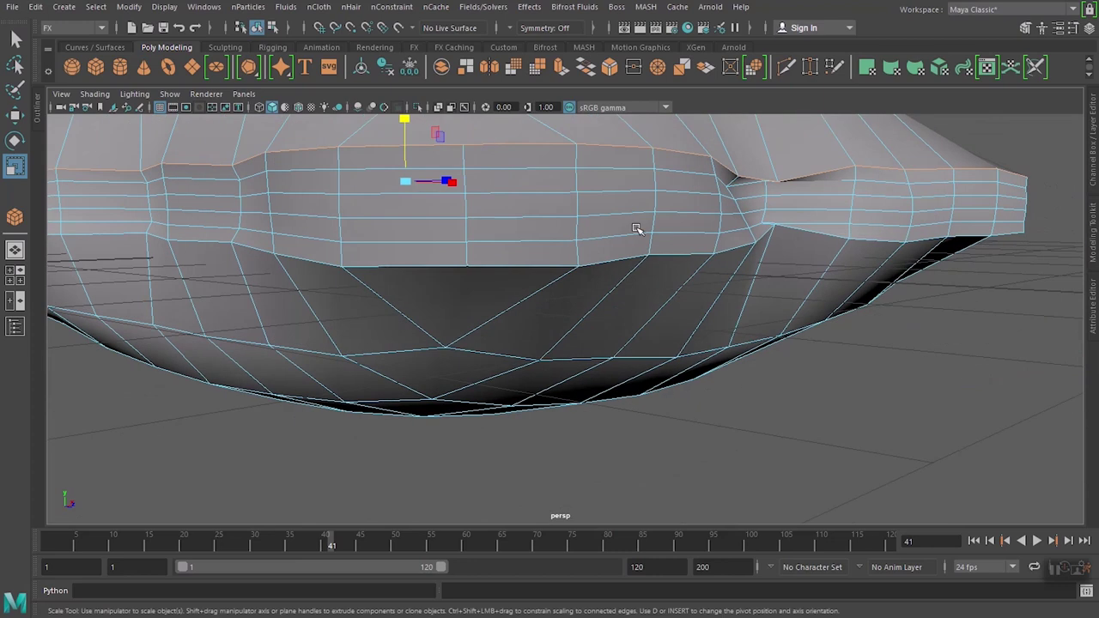
left_click(391, 267, "shift")
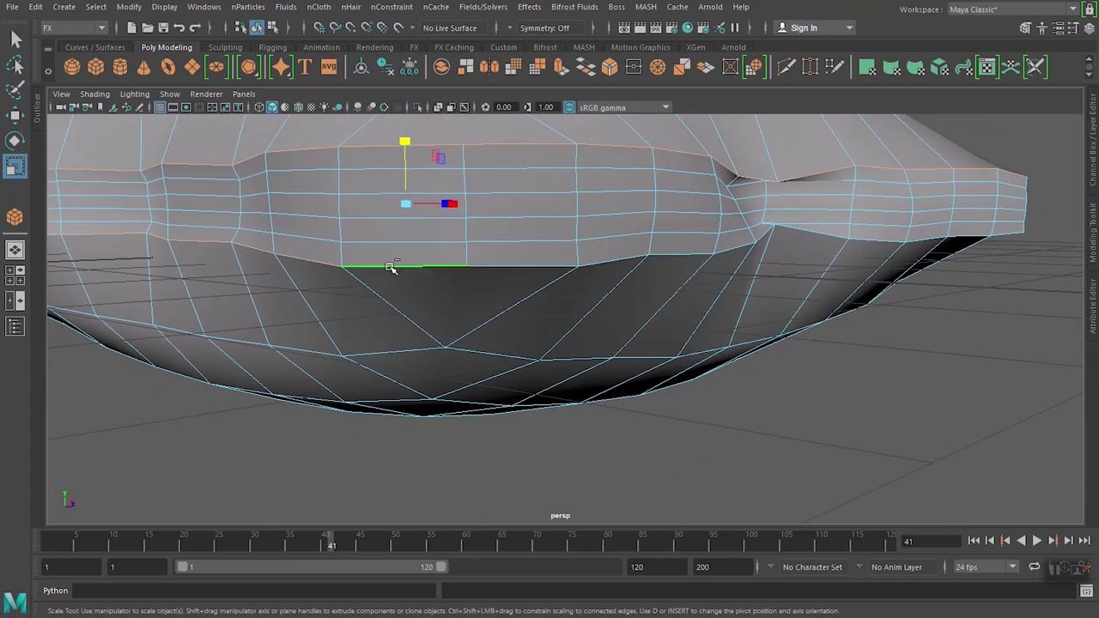
left_click(533, 267, "shift")
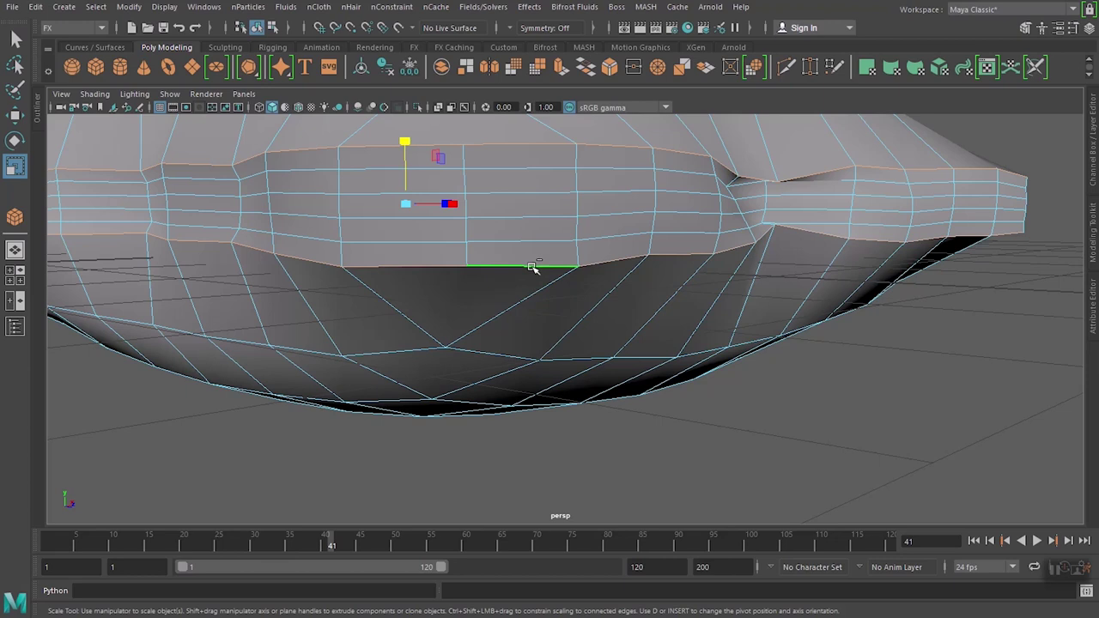
mouse_move(331, 240)
left_mouse_down("alt")
mouse_move(515, 270)
mouse_move(458, 275)
left_mouse_up("alt")
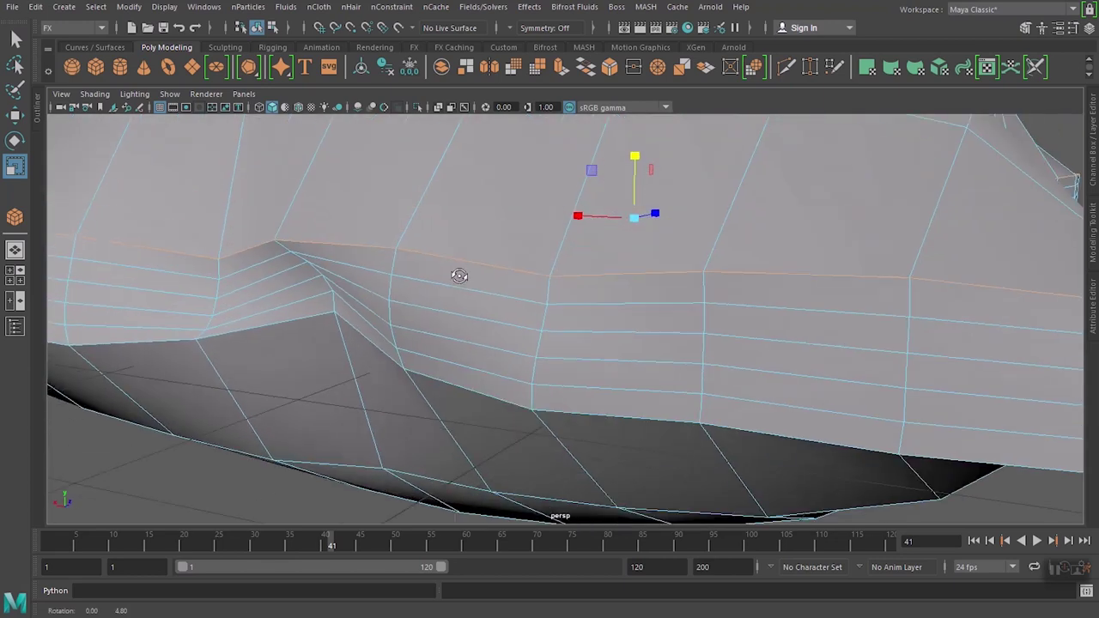
mouse_move(557, 277)
left_mouse_down("alt")
mouse_move(501, 243)
mouse_move(438, 233)
mouse_move(694, 277)
left_mouse_up("alt")
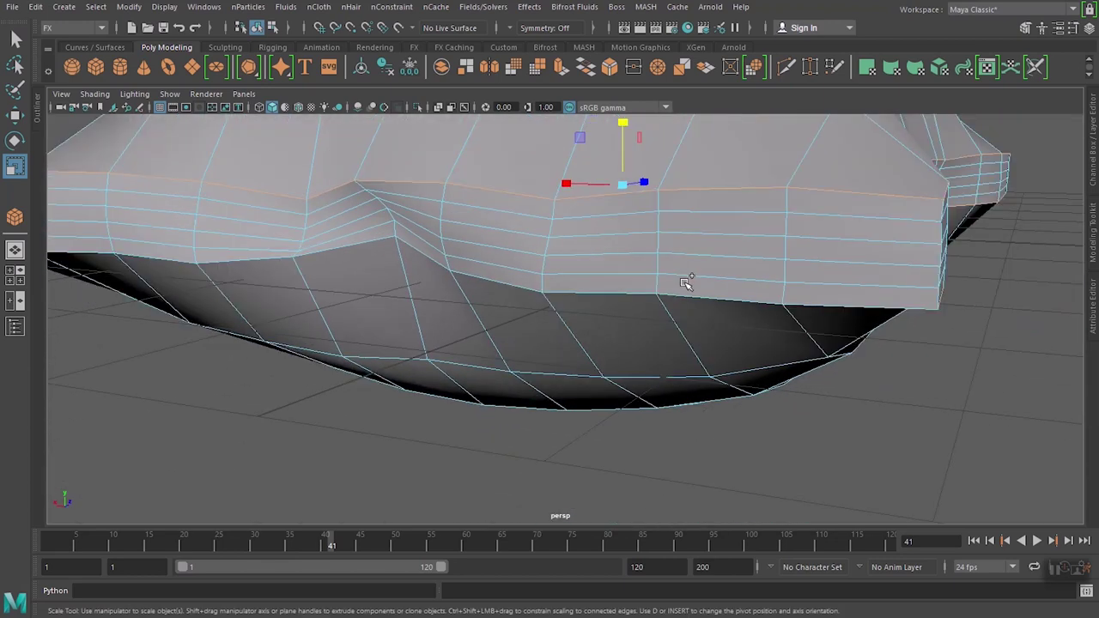
left_click(839, 310, "shift")
left_click(436, 278, "shift")
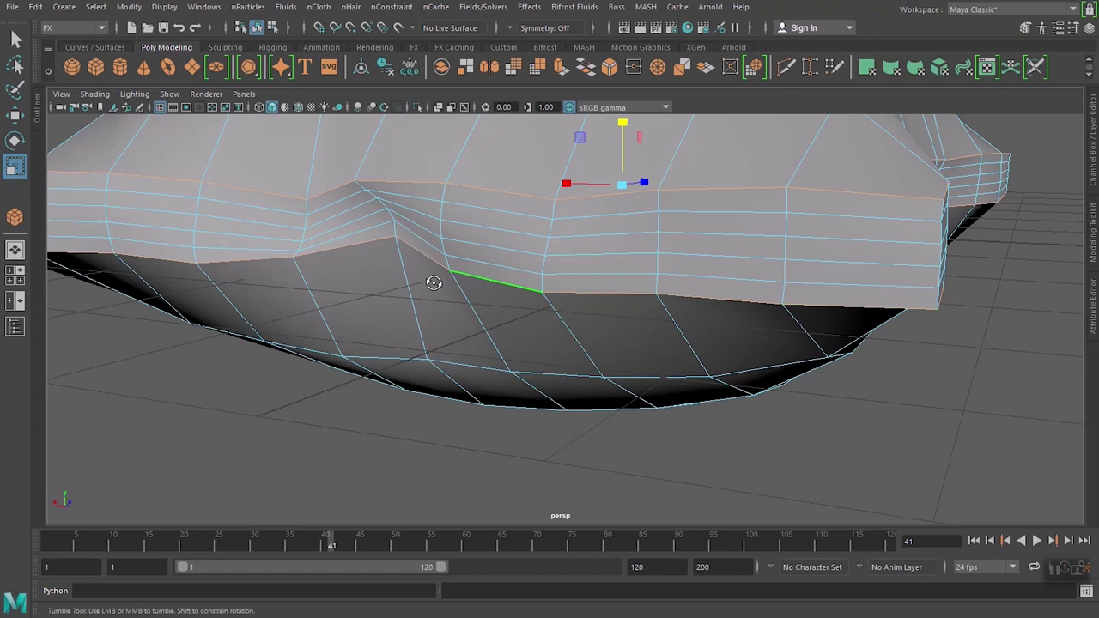
mouse_move(432, 280)
left_mouse_down("alt")
mouse_move(526, 307)
mouse_move(498, 314)
mouse_move(538, 321)
mouse_move(600, 360)
mouse_move(674, 368)
mouse_move(544, 363)
mouse_move(661, 368)
left_mouse_up("alt")
left_click(966, 397, "shift")
mouse_move(467, 368)
left_mouse_down("alt")
mouse_move(592, 372)
mouse_move(400, 361)
mouse_move(429, 363)
left_mouse_up("alt")
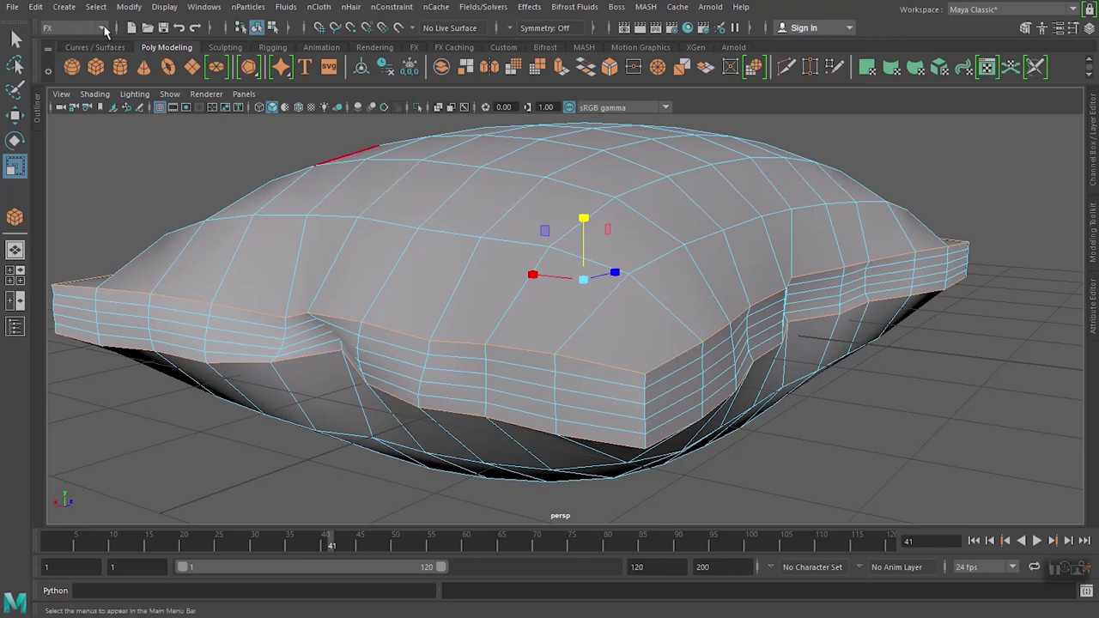
- Switch to the Modeling menu set and bevel the selected rim edges at fraction 0.5
left_click(104, 28)
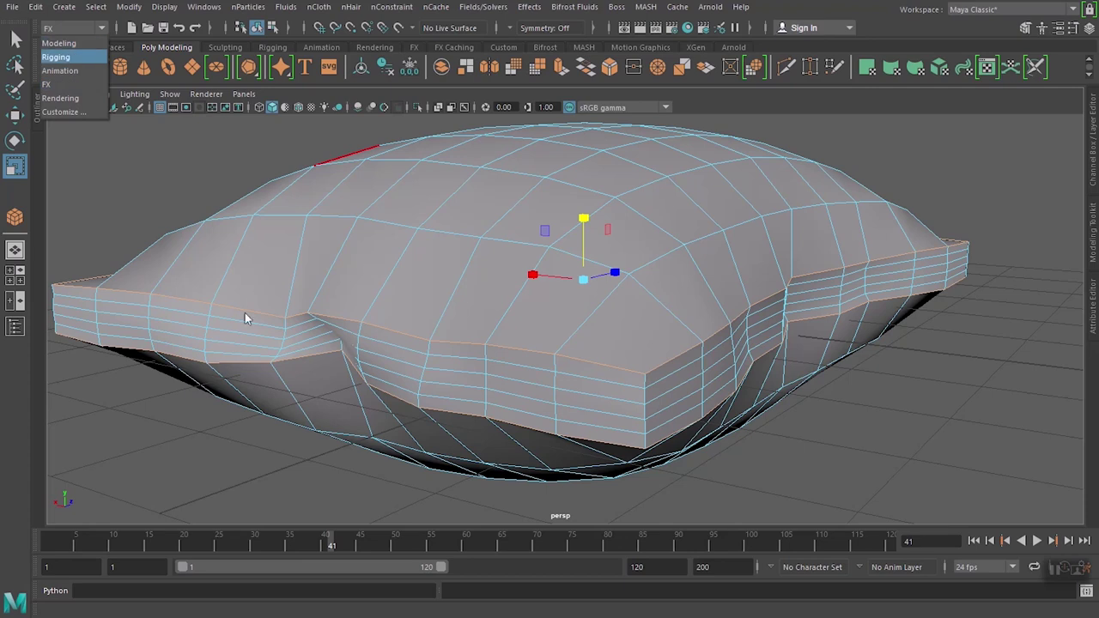
left_click(61, 44)
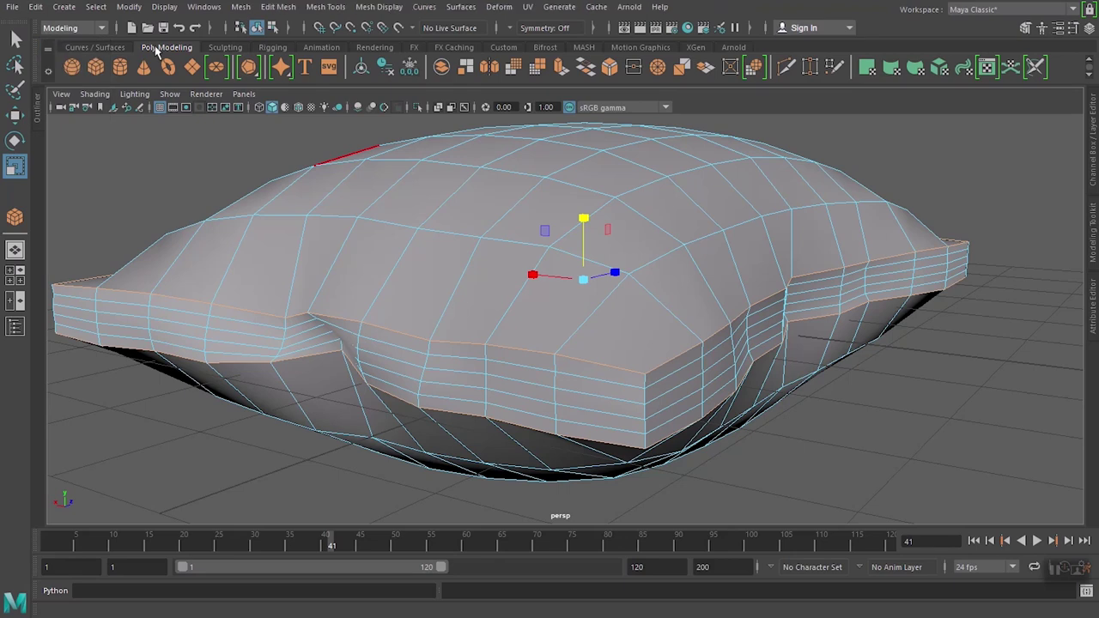
left_click(240, 8)
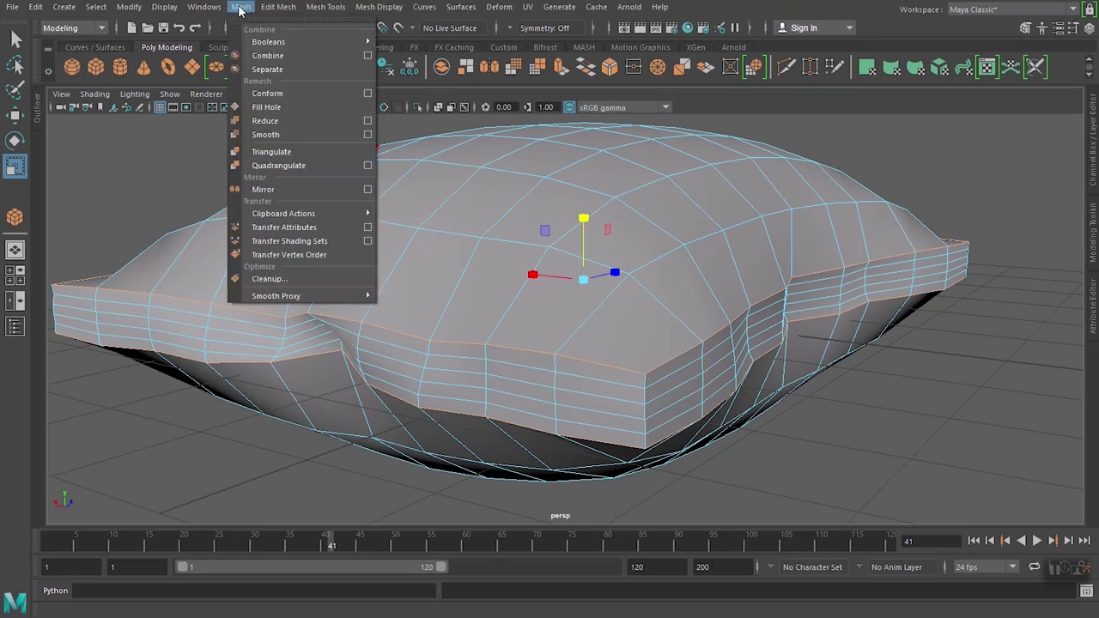
left_click(242, 8)
left_click(275, 8)
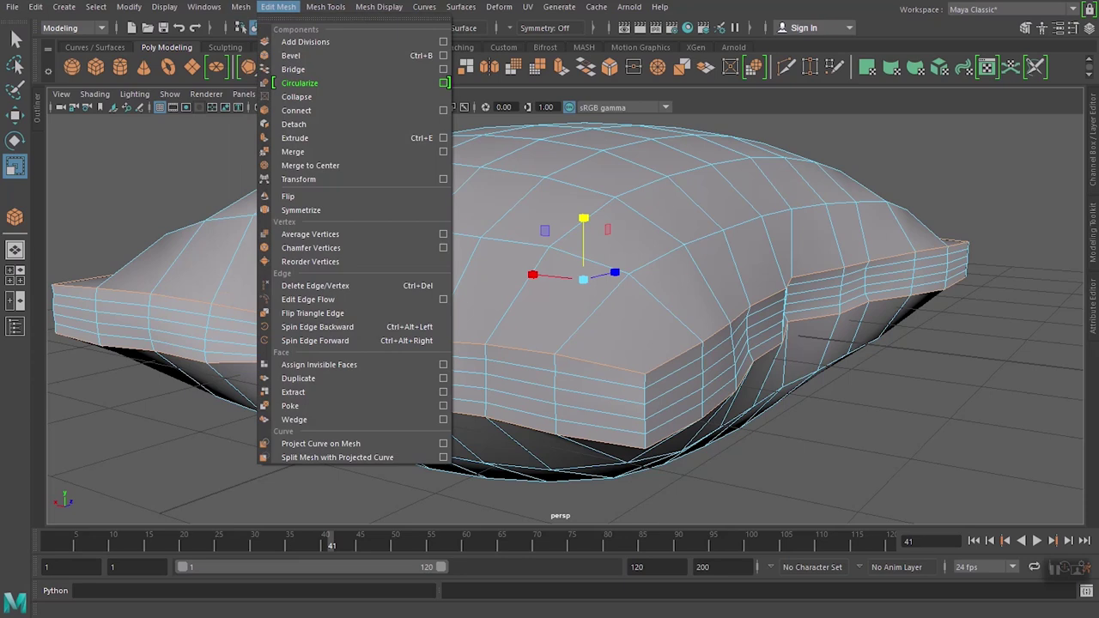
left_click(292, 56)
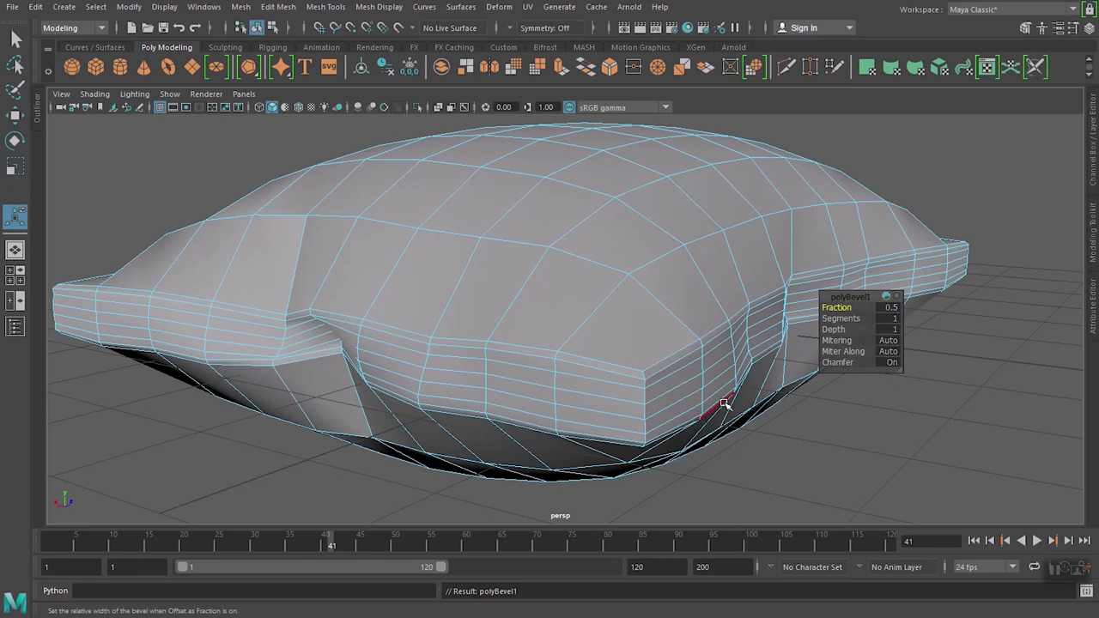
- Set the polyBevel1 Fraction to 0.6 and inspect the bevelled rim corners
scroll(724, 403, "up", 5)
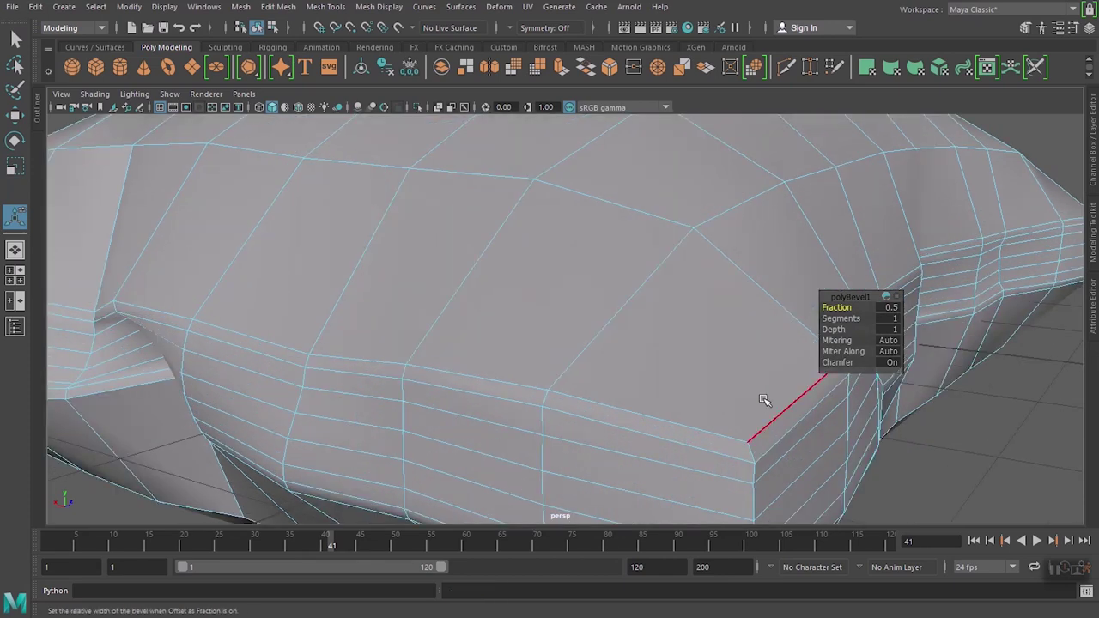
mouse_move(764, 400)
left_mouse_down("alt")
mouse_move(623, 289)
mouse_move(633, 314)
mouse_move(517, 306)
mouse_move(543, 311)
left_mouse_up("alt")
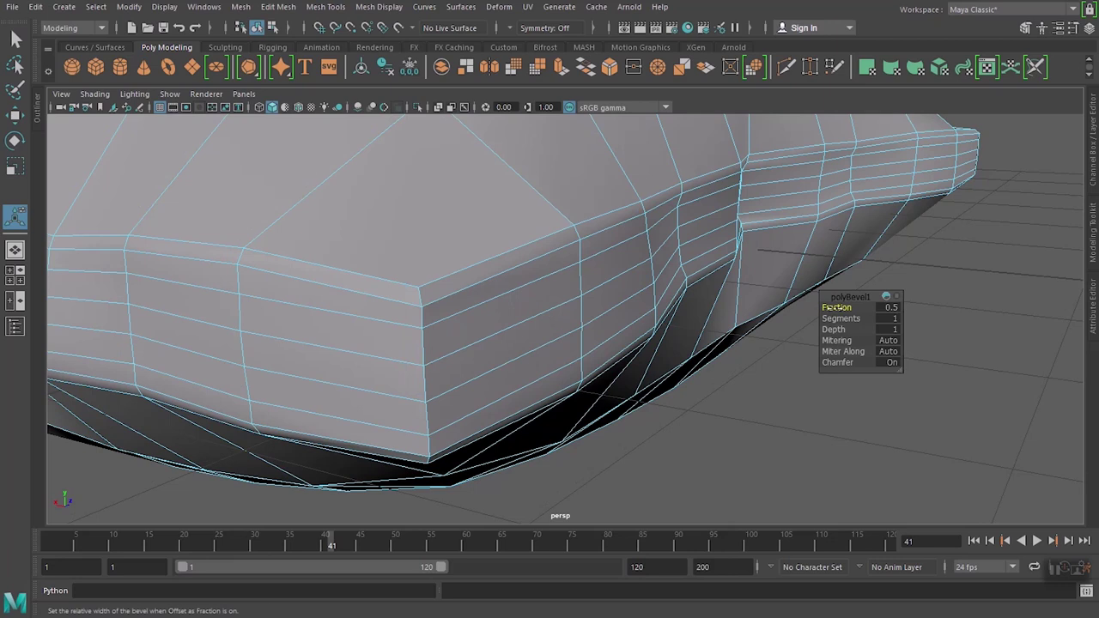
middle_click_drag(837, 310, 828, 314)
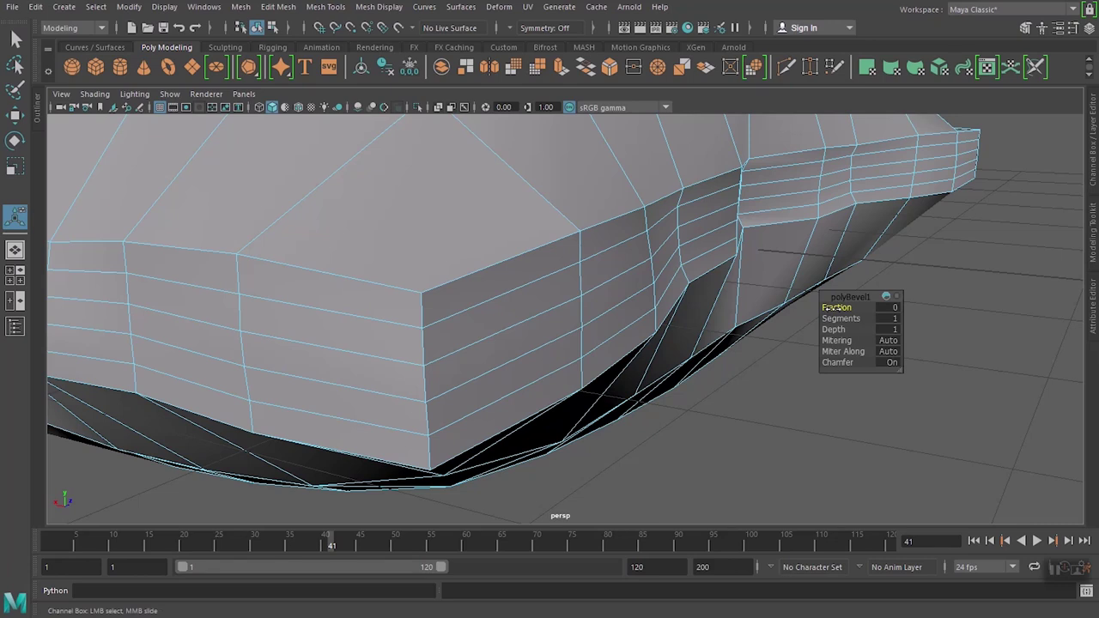
middle_click_drag(835, 309, 840, 309)
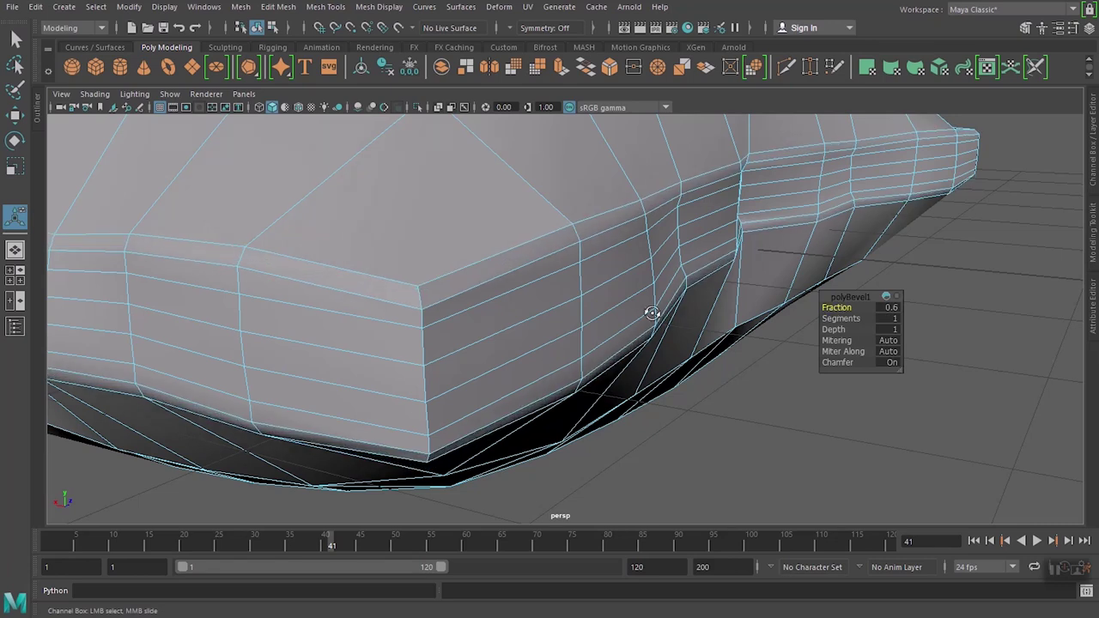
mouse_move(649, 311)
left_mouse_down("alt")
mouse_move(694, 318)
mouse_move(637, 304)
mouse_move(441, 314)
mouse_move(550, 307)
mouse_move(490, 315)
mouse_move(505, 318)
left_mouse_up("alt")
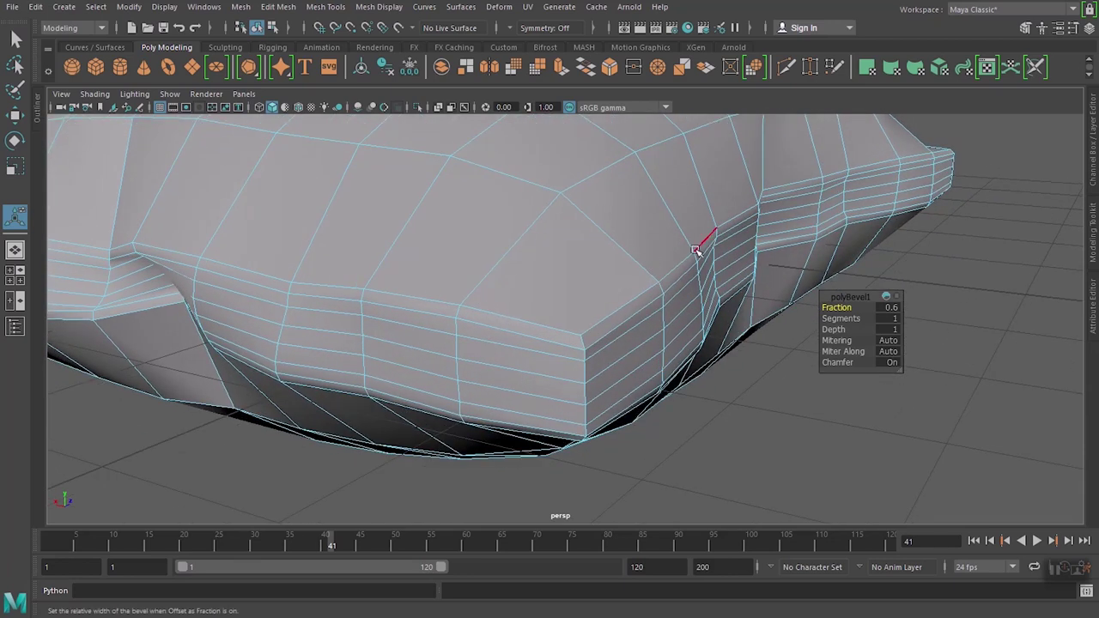
left_click_drag(850, 309, 847, 312)
scroll(667, 336, "up", 3)
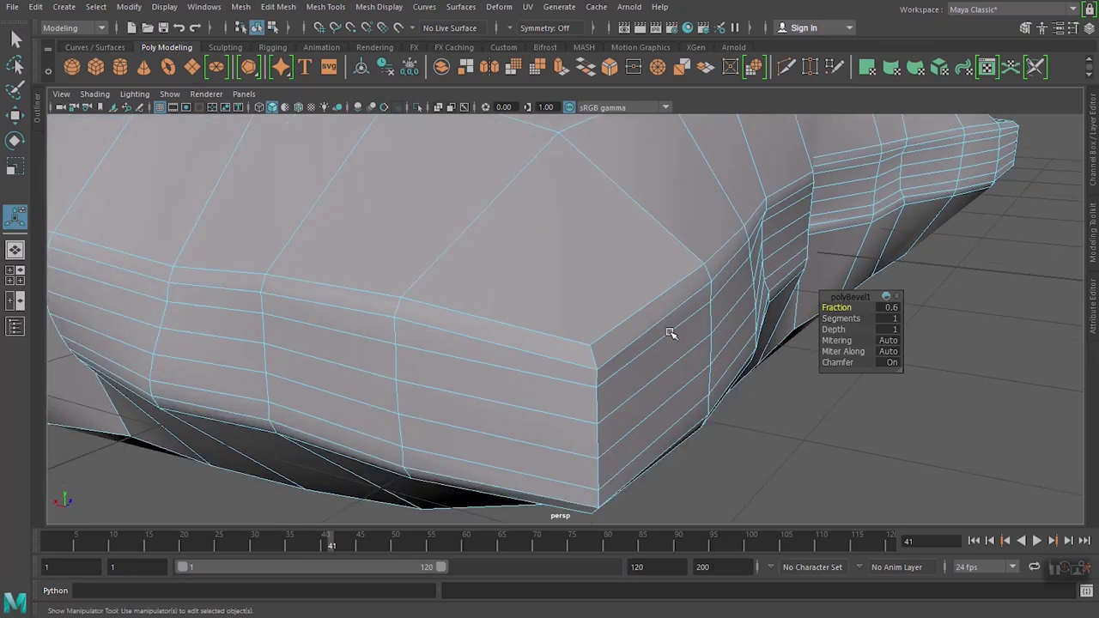
mouse_move(667, 335)
left_mouse_down("alt")
mouse_move(684, 333)
mouse_move(636, 332)
mouse_move(626, 309)
mouse_move(515, 241)
left_mouse_up("alt")
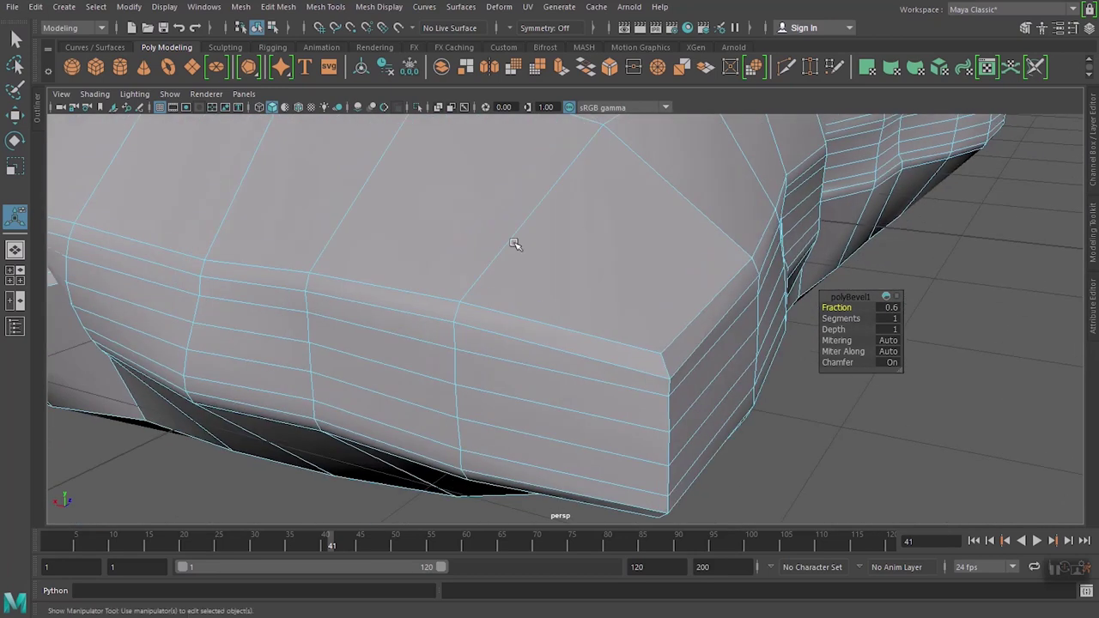
- Browse the Mesh Tools and Edit Mesh menus, then close them and the bevel settings
left_click(329, 10)
left_click(333, 11)
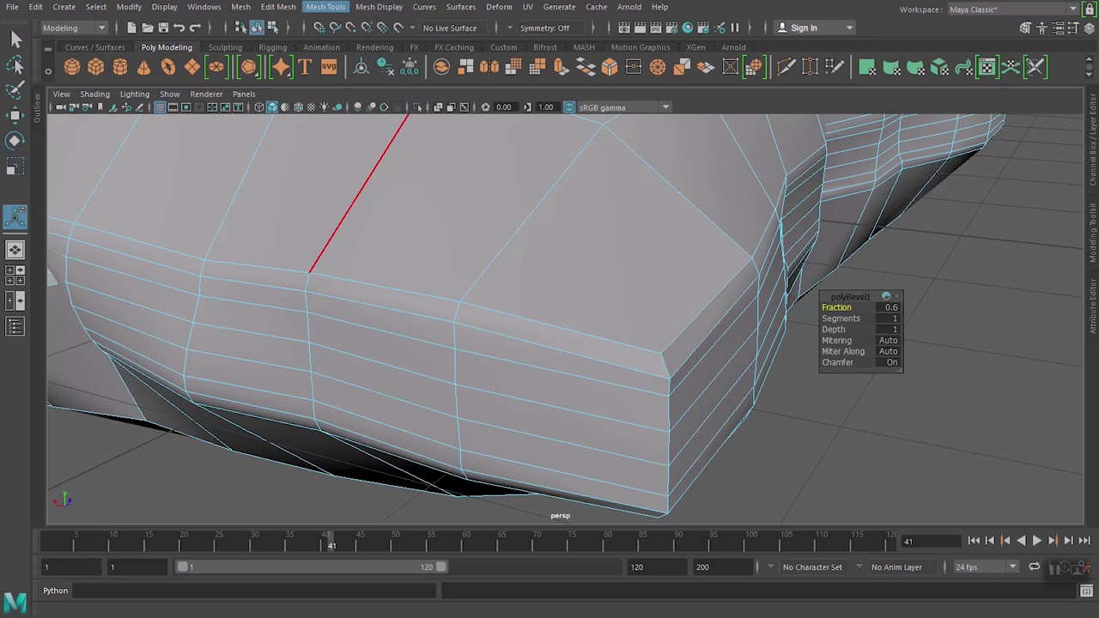
left_click(377, 7)
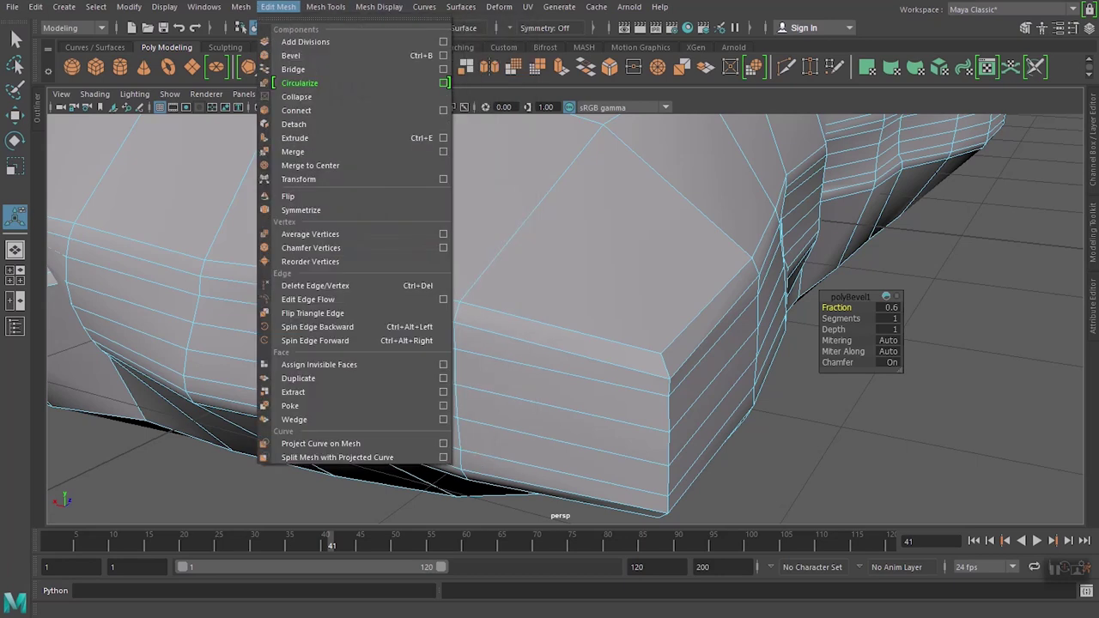
left_click(895, 318)
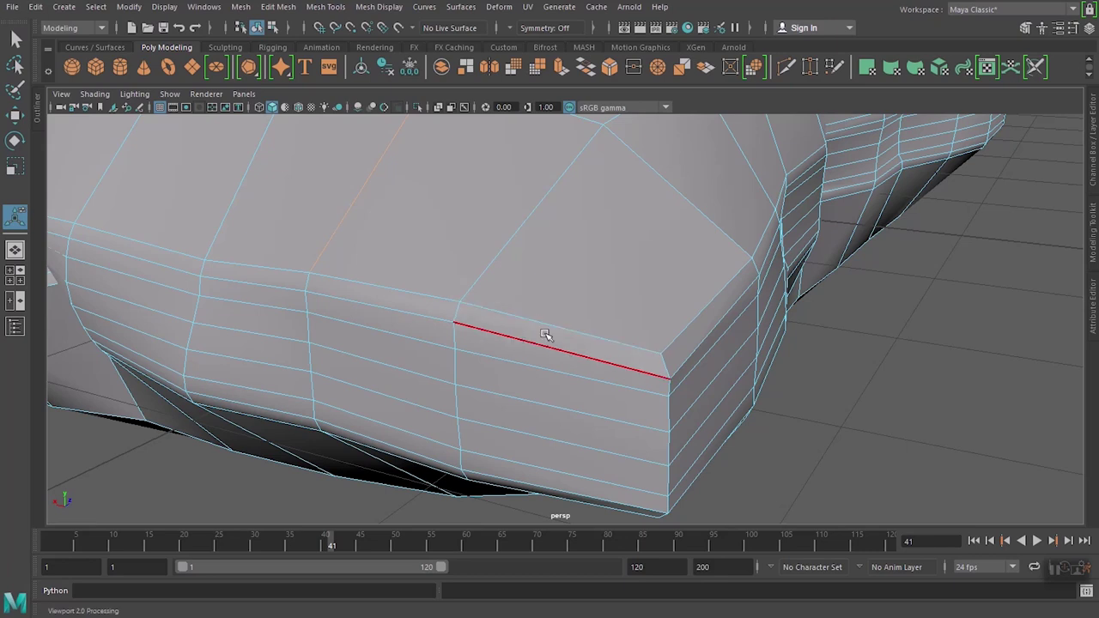
- Switch the pillow to Face selection mode and zoom in on the rim corner
right_click(553, 310)
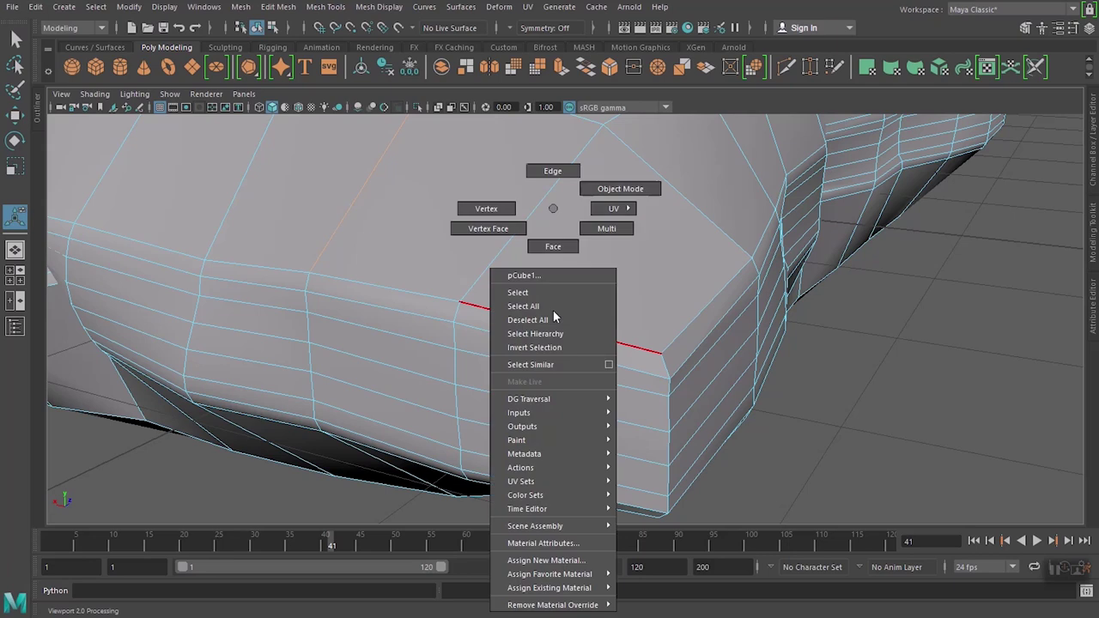
left_click(550, 248)
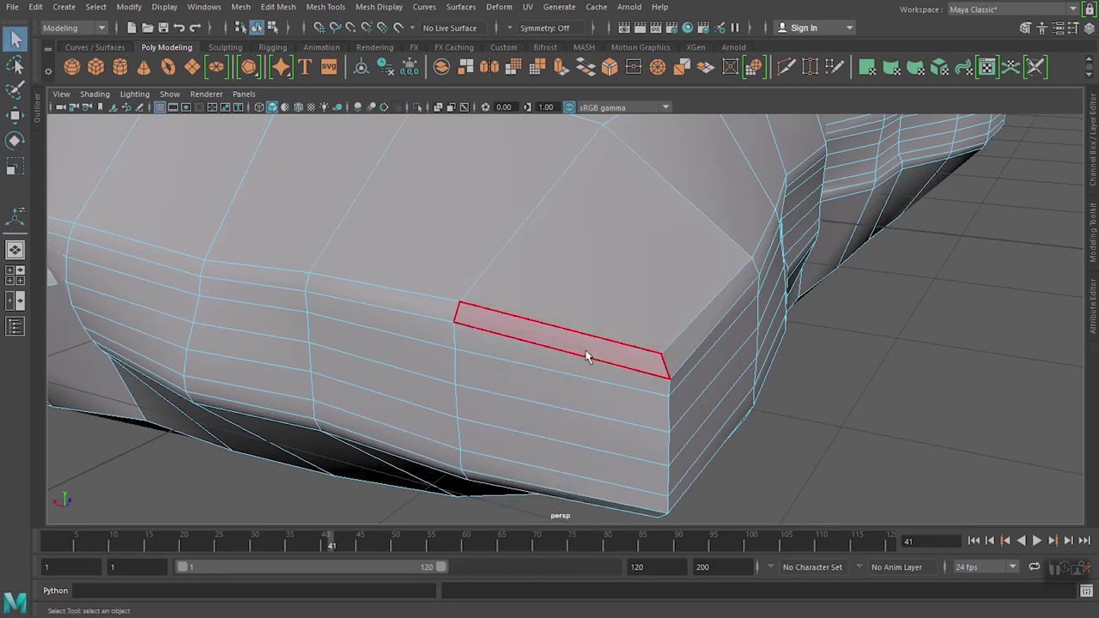
left_click_drag(490, 360, 512, 351, "alt")
right_click_drag(513, 351, 643, 341, "alt")
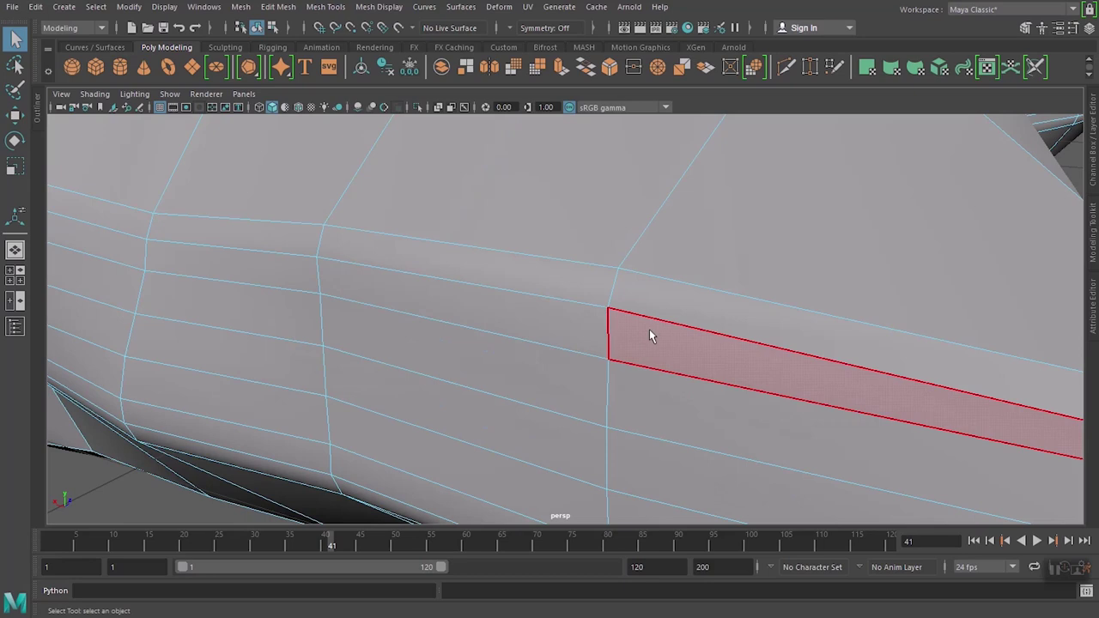
scroll(649, 337, "down", 5)
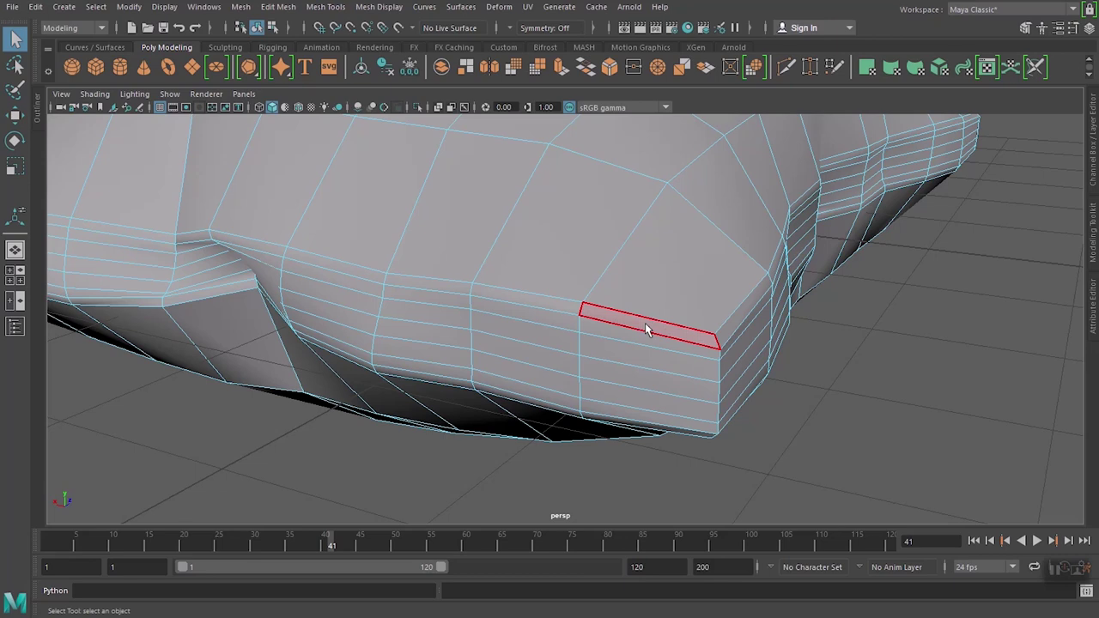
- Select two adjacent bevel faces on the rim strip, dismissing the Sticky Keys prompt
left_click(645, 330)
key("shift")
key("shift")
key("shift")
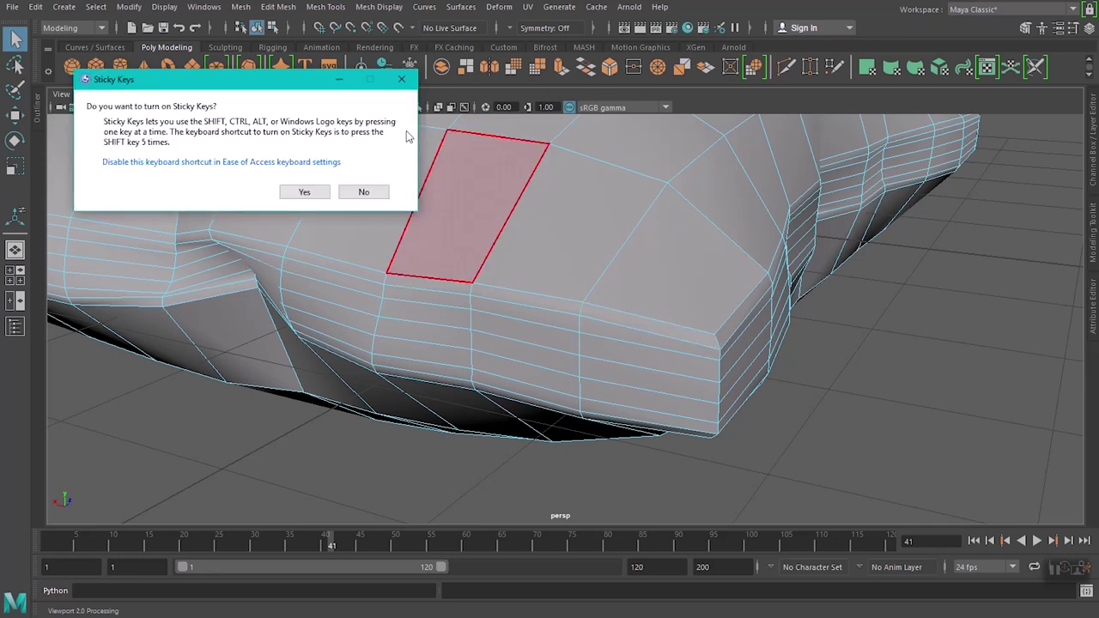
left_click(401, 78)
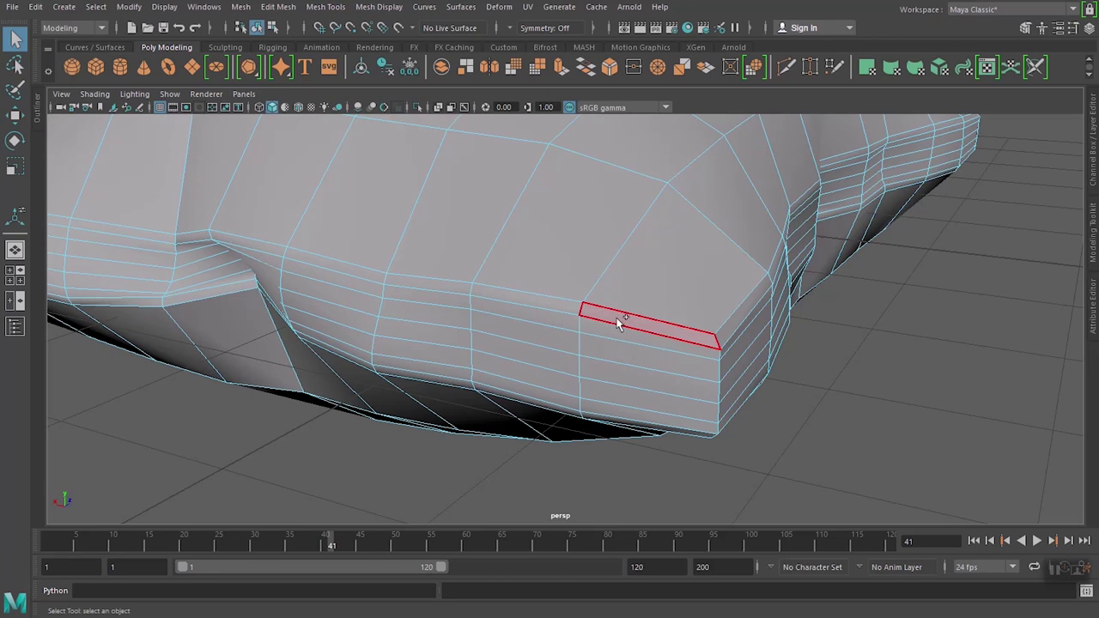
left_click(622, 321)
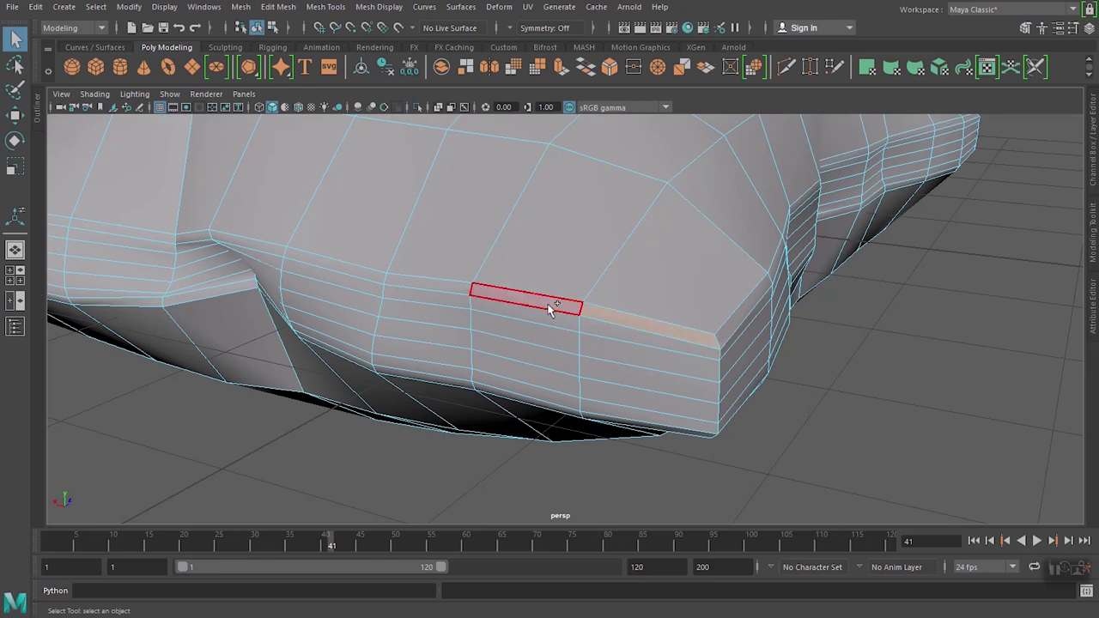
- Select the upper bevel strip's face loop and orbit to the pillow's front corner
double_click(550, 307, "shift")
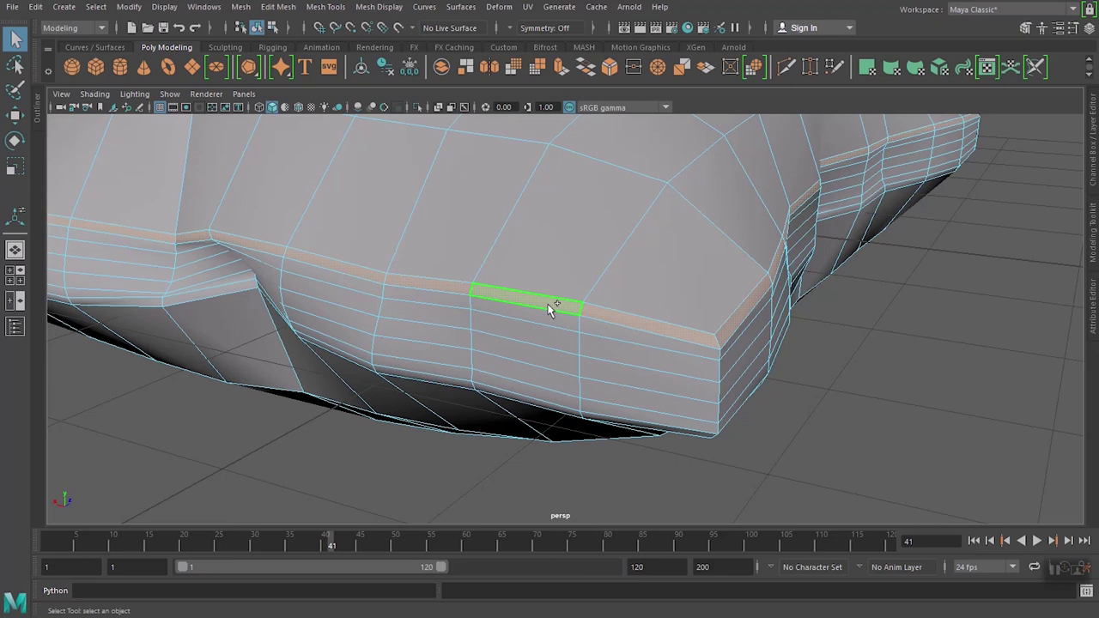
left_click_drag(551, 307, 765, 294, "alt")
mouse_move(839, 309)
left_mouse_down("alt")
mouse_move(866, 306)
mouse_move(564, 336)
left_mouse_up("alt")
mouse_move(816, 272)
left_mouse_down("alt")
mouse_move(662, 313)
mouse_move(692, 304)
left_mouse_up("alt")
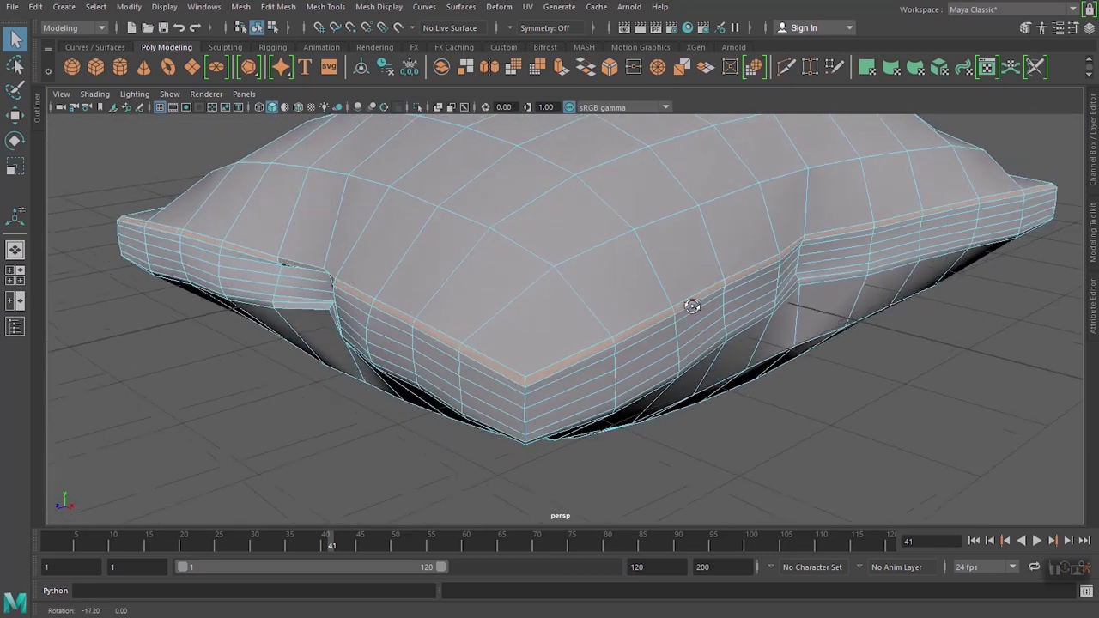
left_click_drag(645, 421, 618, 374, "alt")
scroll(616, 369, "up", 2)
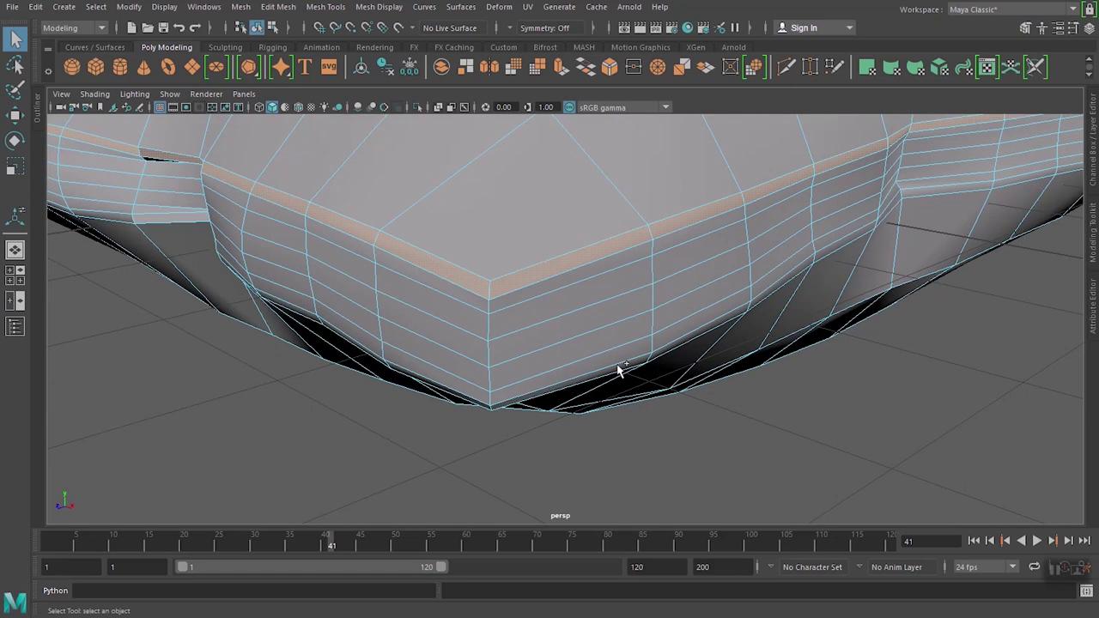
scroll(618, 369, "up", 2)
scroll(618, 370, "down", 1)
- Add the lower bevel strip faces to the selection, undoing an accidental select-all
left_click(566, 376)
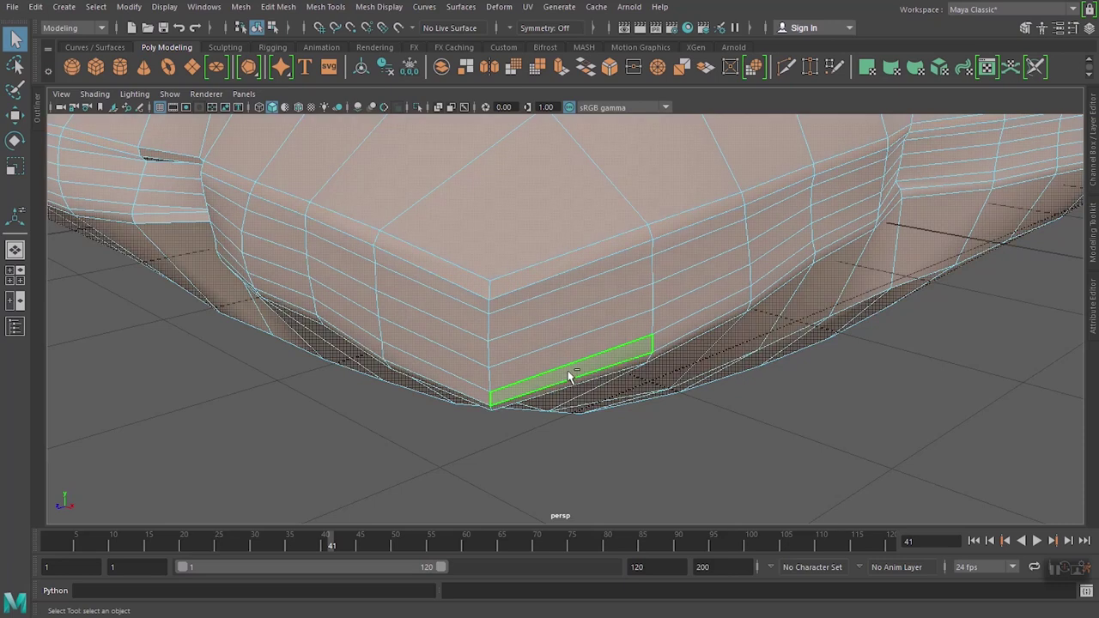
key("ctrl+z")
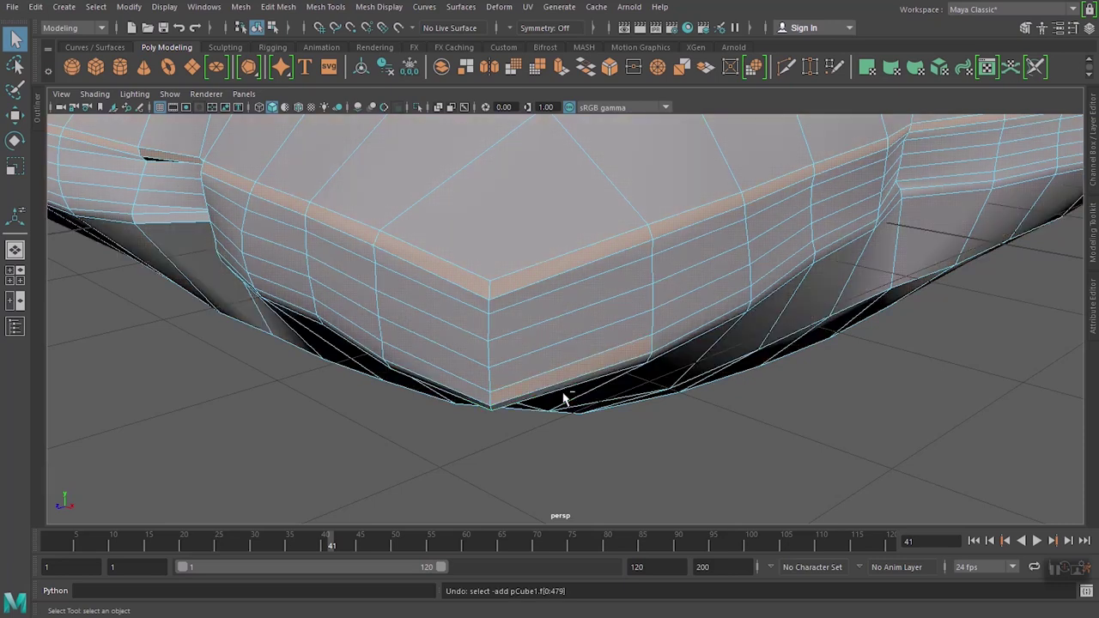
left_click(460, 389)
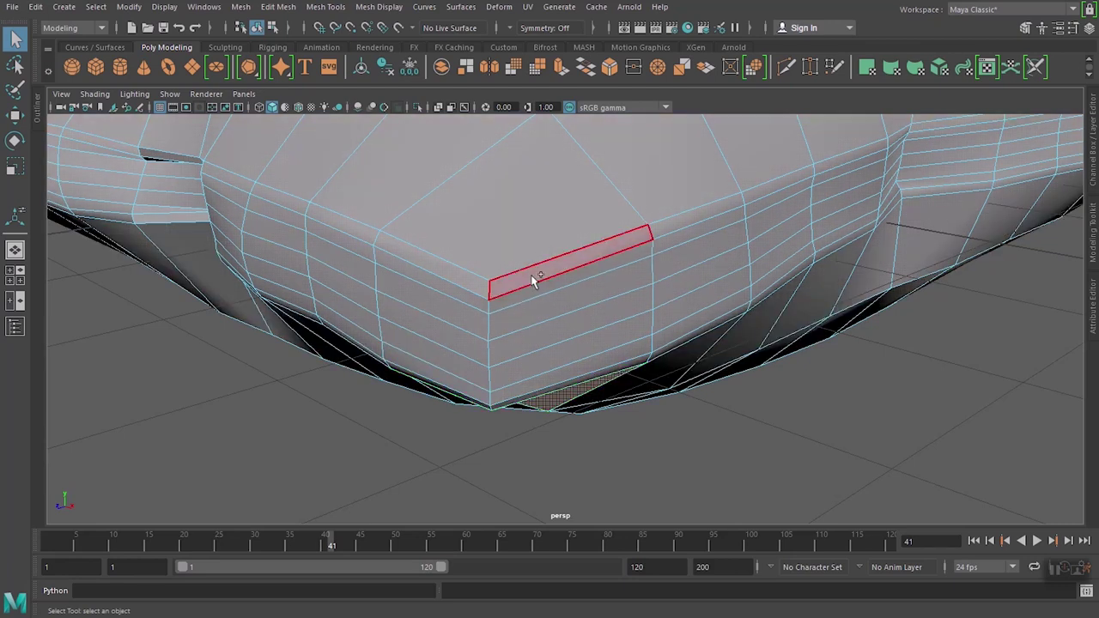
left_click(533, 281)
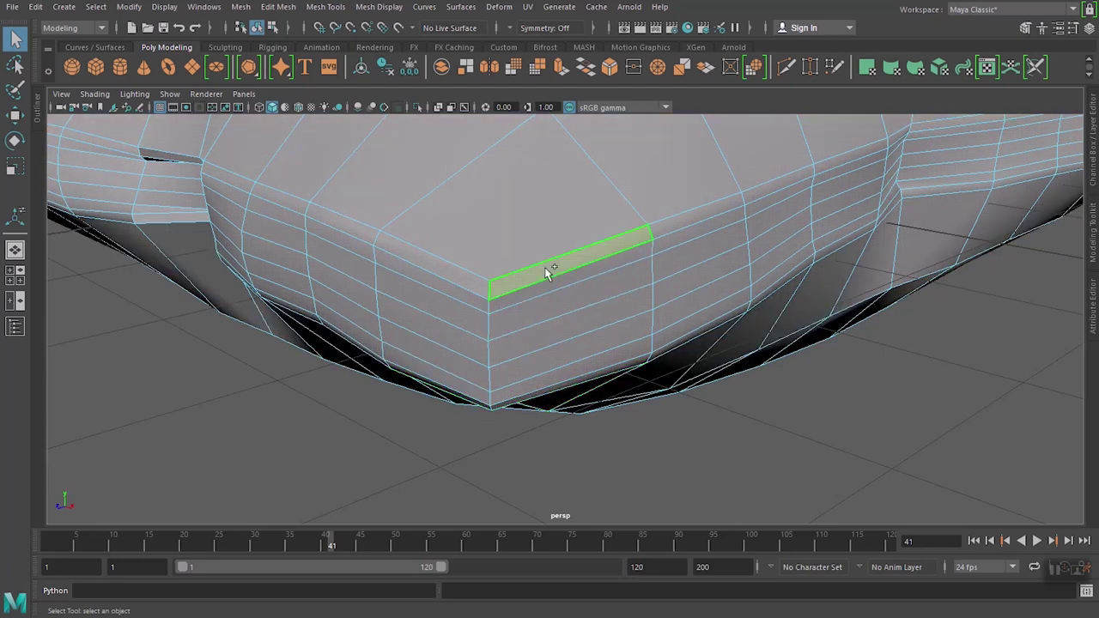
left_click(468, 281)
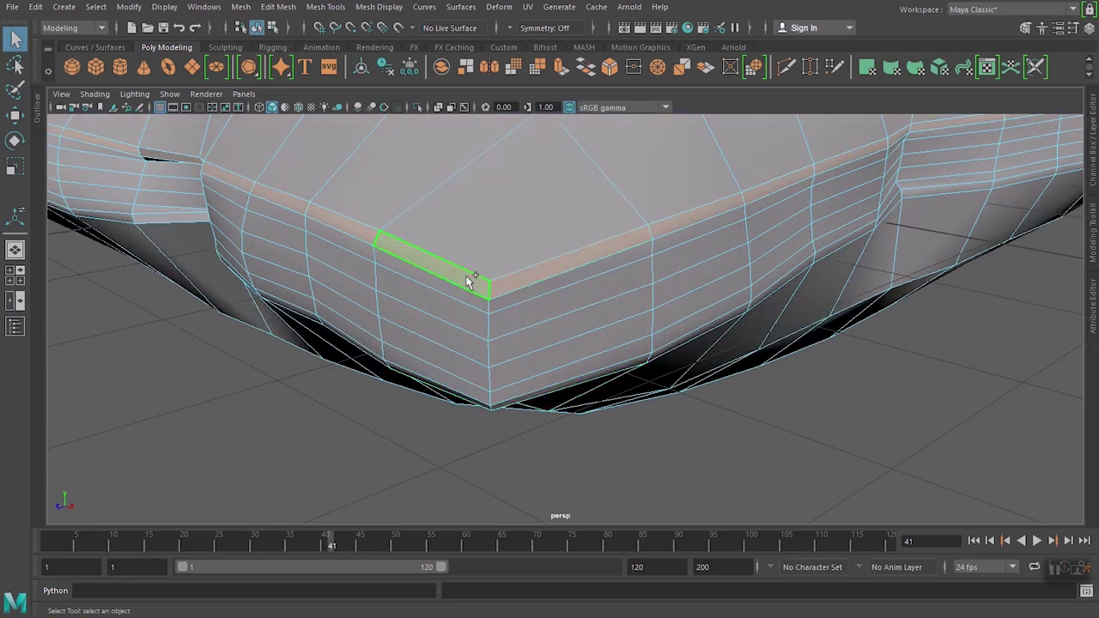
left_click(568, 380, "shift")
left_click(470, 389, "shift")
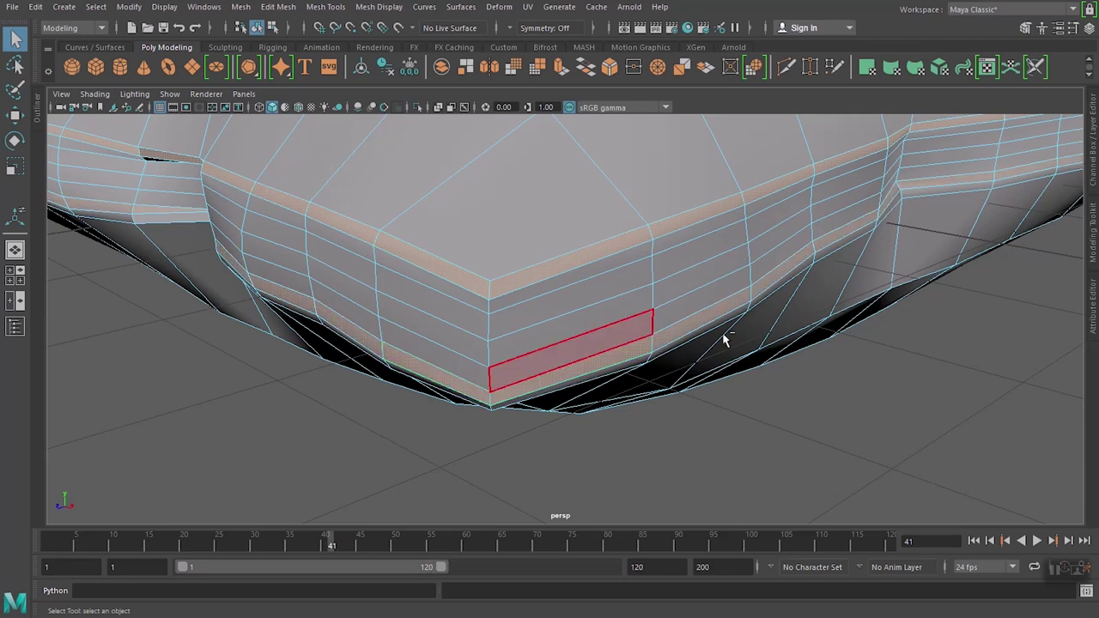
mouse_move(1033, 279)
left_mouse_down("alt")
mouse_move(864, 282)
mouse_move(706, 309)
mouse_move(654, 303)
left_mouse_up("alt")
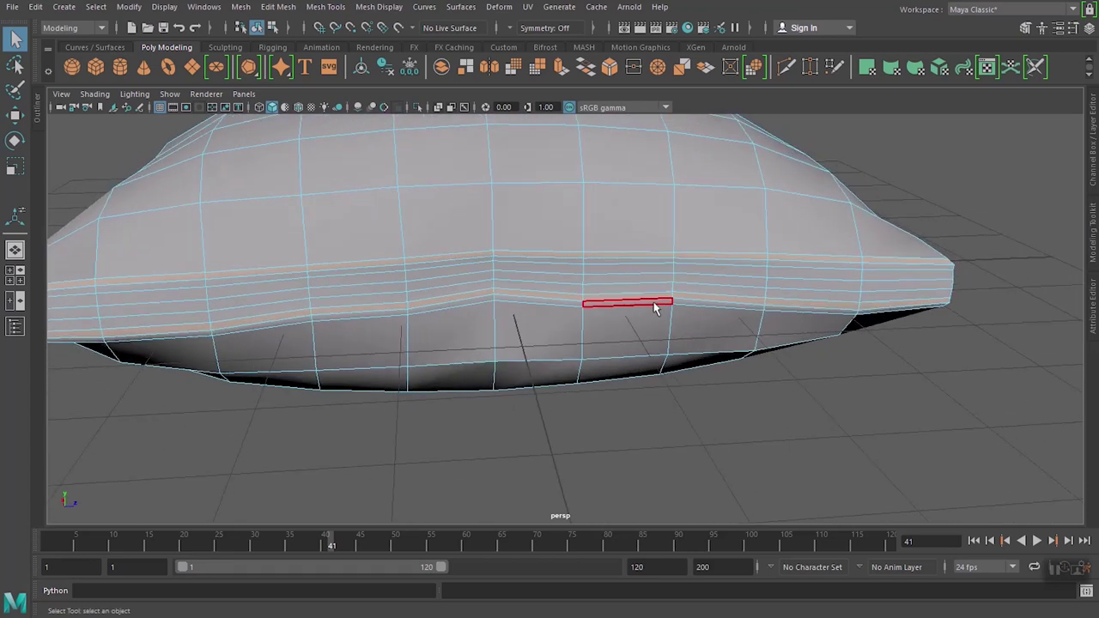
- Check the selected rim face loops in wireframe, then return to shaded display
key("4")
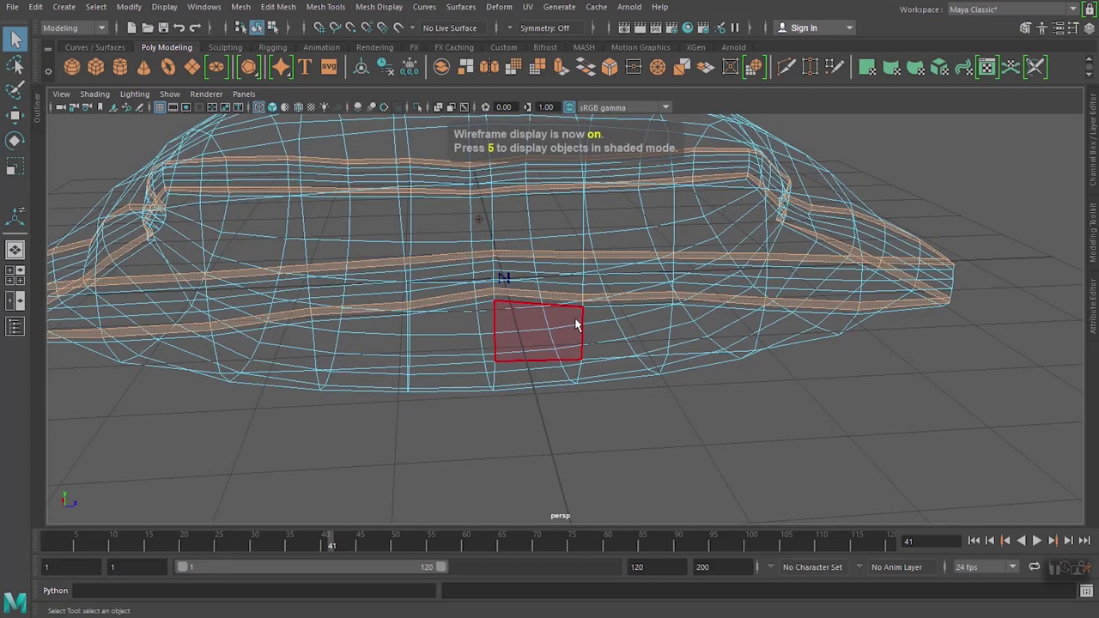
mouse_move(398, 378)
left_mouse_down("alt")
mouse_move(599, 385)
mouse_move(569, 262)
mouse_move(426, 309)
mouse_move(498, 351)
mouse_move(547, 345)
mouse_move(432, 326)
mouse_move(510, 327)
mouse_move(484, 314)
mouse_move(364, 325)
left_mouse_up("alt")
key("6")
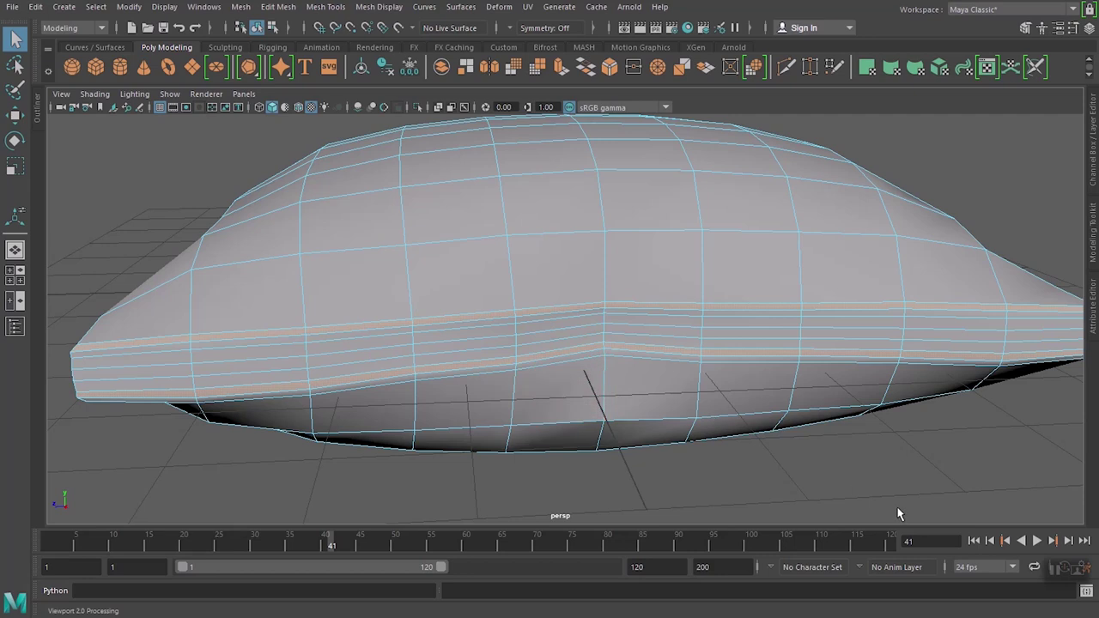
- Extrude the selected rim face loops with Local Translate Z set to 0.04
key("ctrl+e")
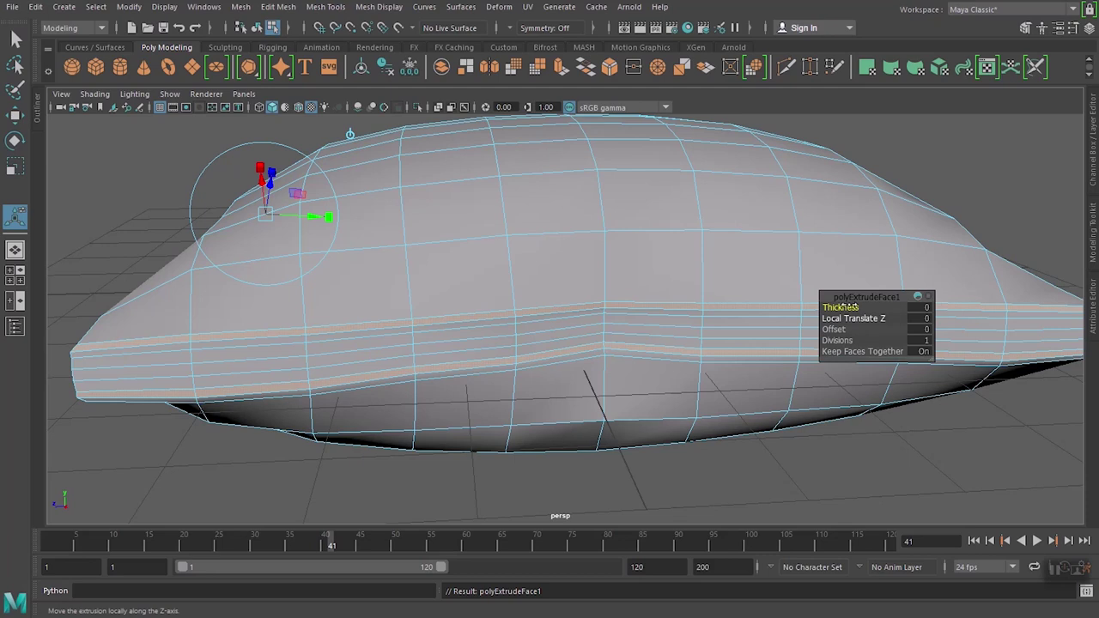
left_click_drag(862, 296, 897, 419)
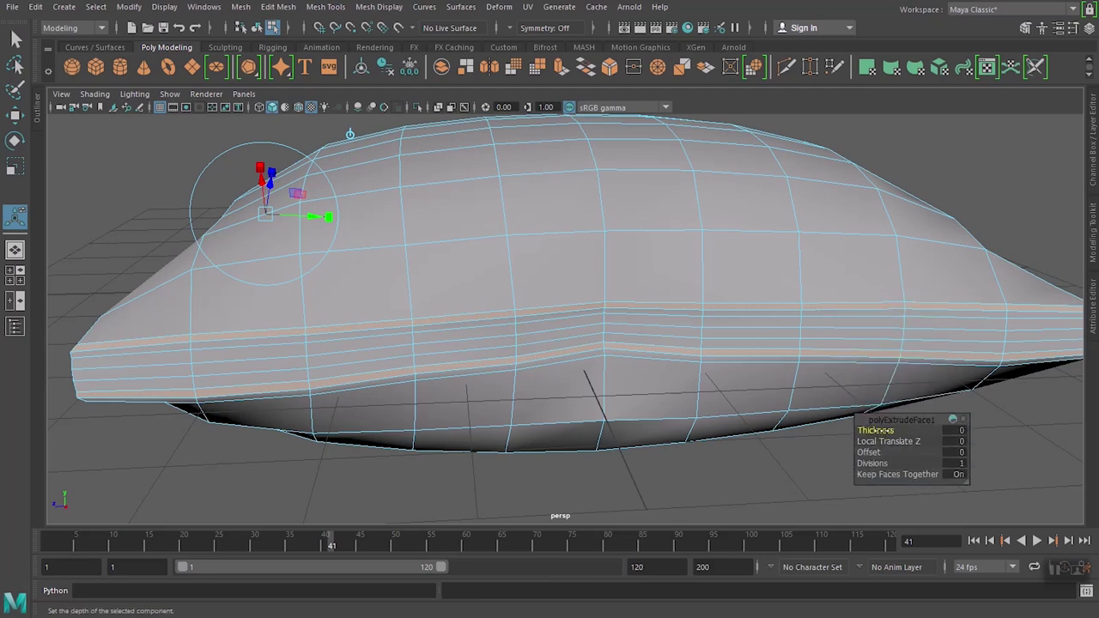
mouse_move(877, 430)
left_mouse_down()
mouse_move(859, 430)
mouse_move(893, 430)
mouse_move(884, 441)
left_mouse_up()
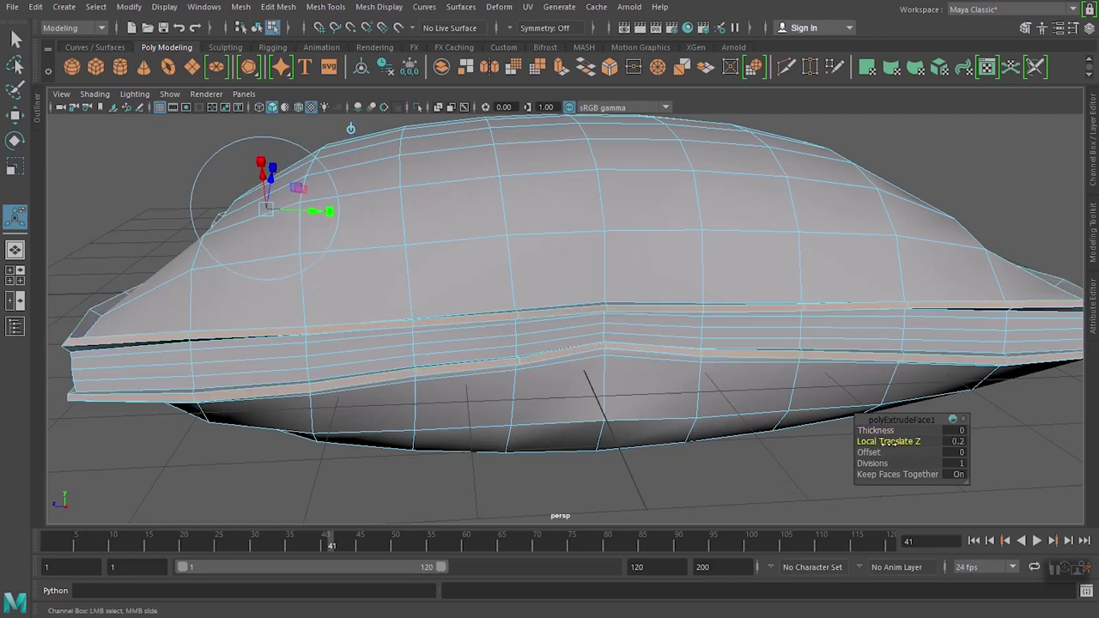
double_click(953, 442)
type("0.04")
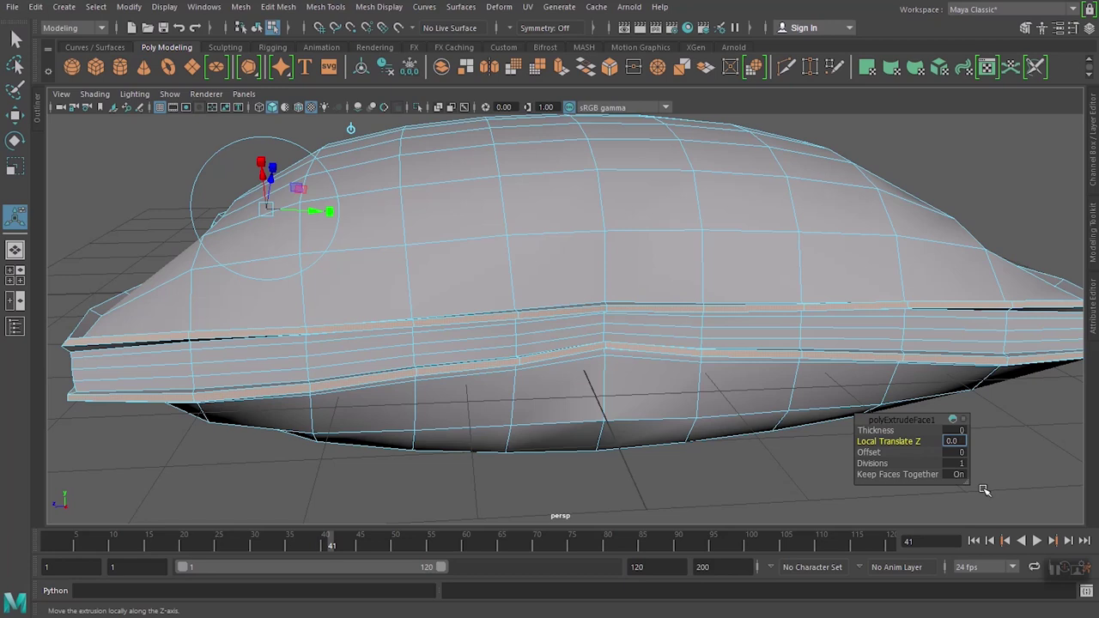
key("Return")
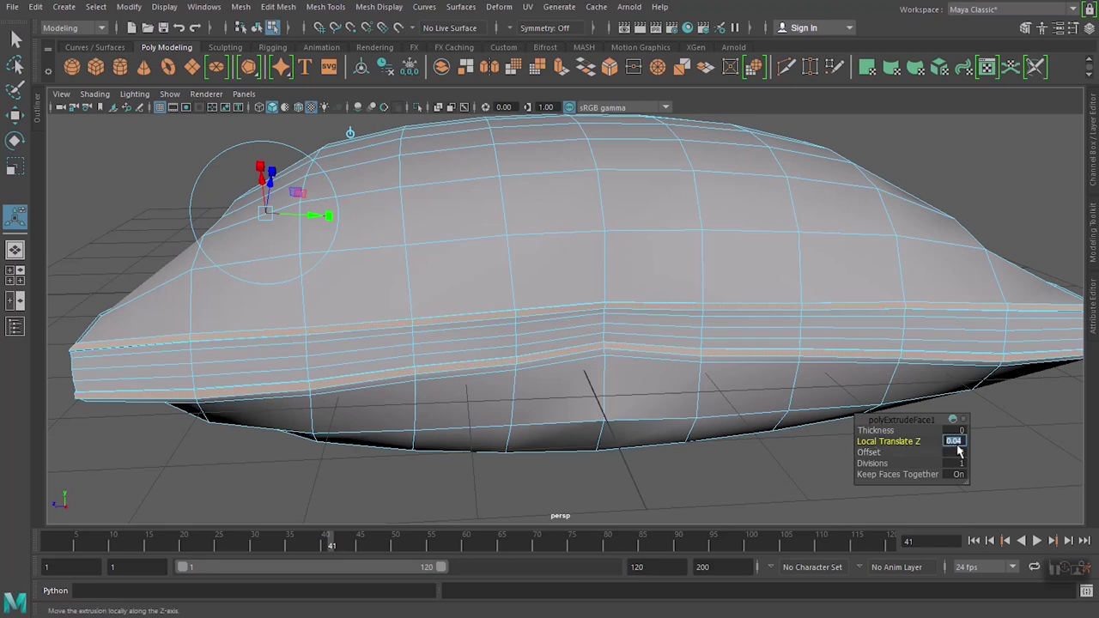
mouse_move(748, 437)
left_mouse_down("alt")
mouse_move(630, 437)
mouse_move(613, 454)
mouse_move(515, 437)
mouse_move(552, 447)
left_mouse_up("alt")
- Clear the rim face selection and switch to Object Mode to select the whole pillow
left_click(766, 427)
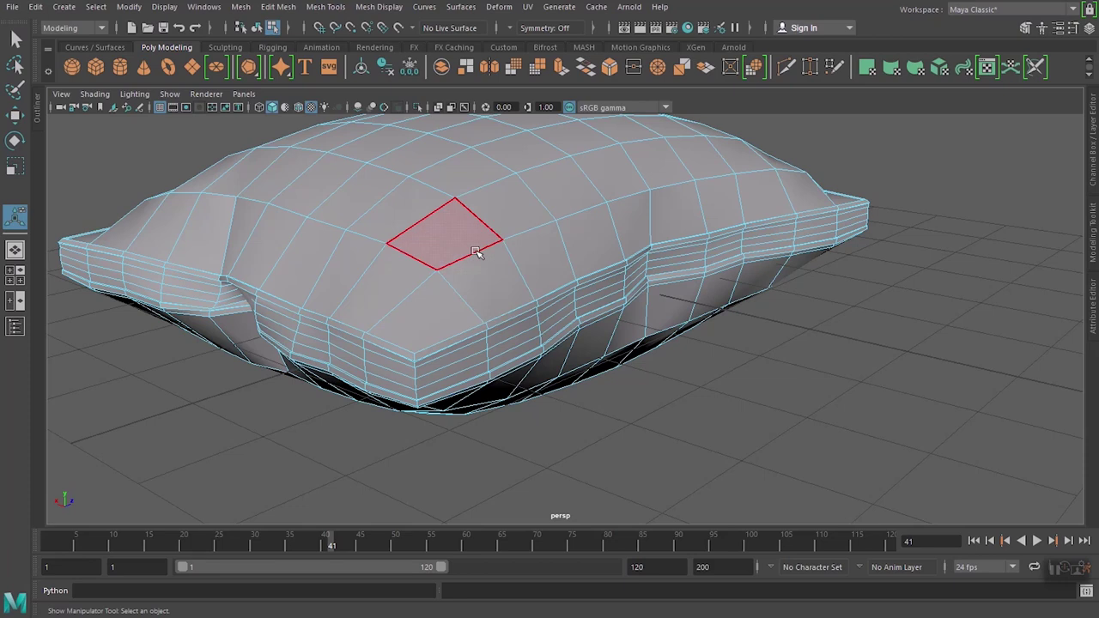
right_click(491, 276)
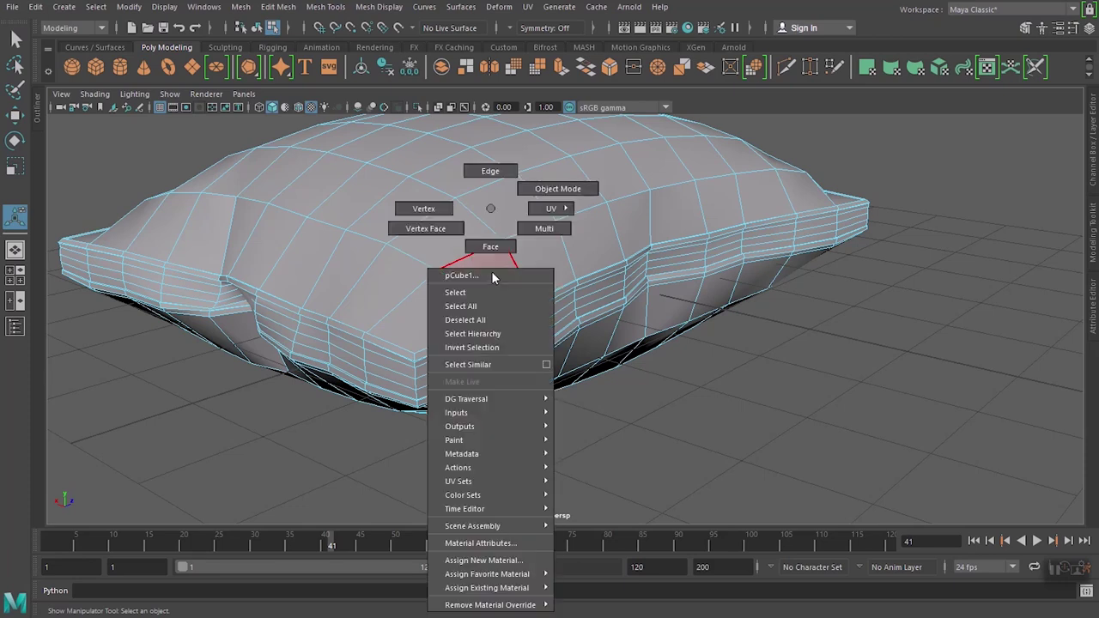
left_click(536, 190)
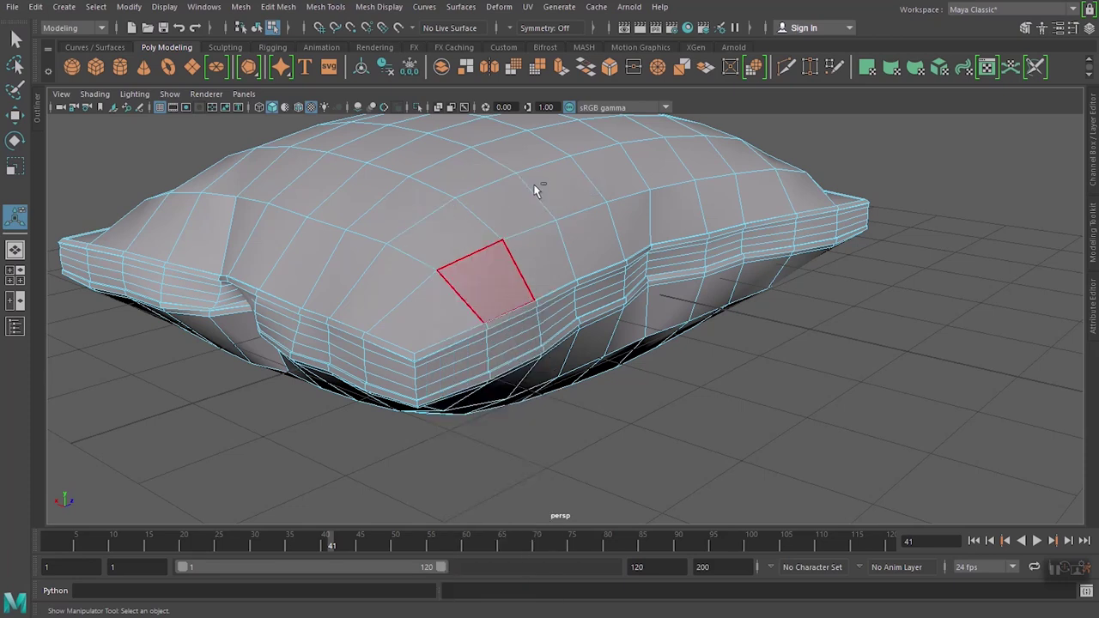
mouse_move(790, 294)
left_mouse_down("alt")
mouse_move(841, 284)
mouse_move(729, 302)
mouse_move(784, 284)
mouse_move(736, 221)
mouse_move(713, 312)
left_mouse_up("alt")
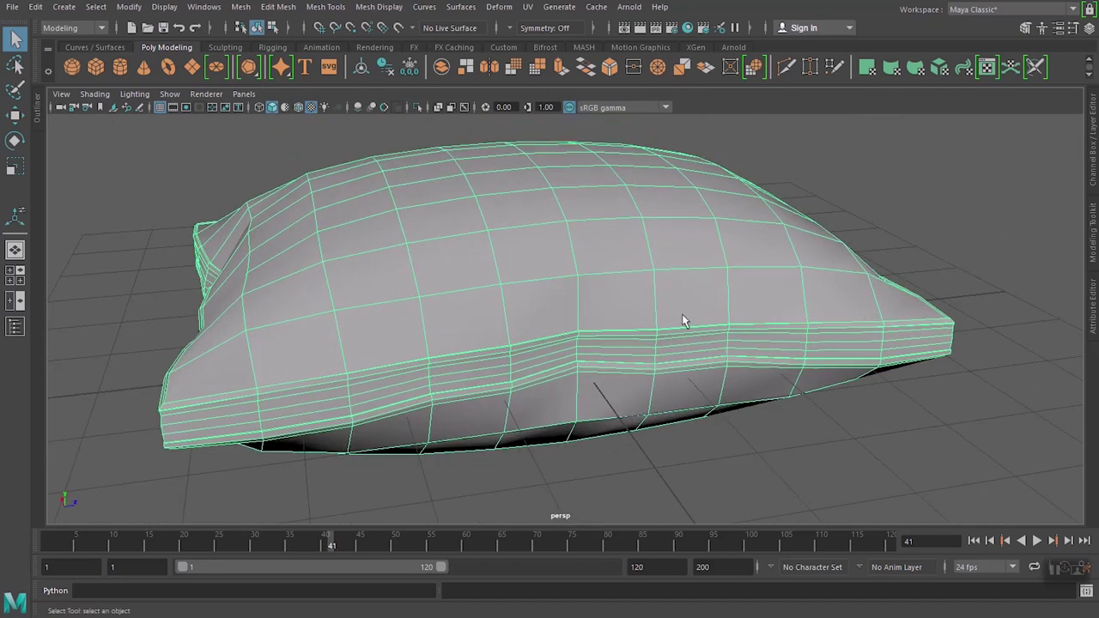
- Preview the pillow smoothed with the 3 key and orbit around its opposite side
key("3")
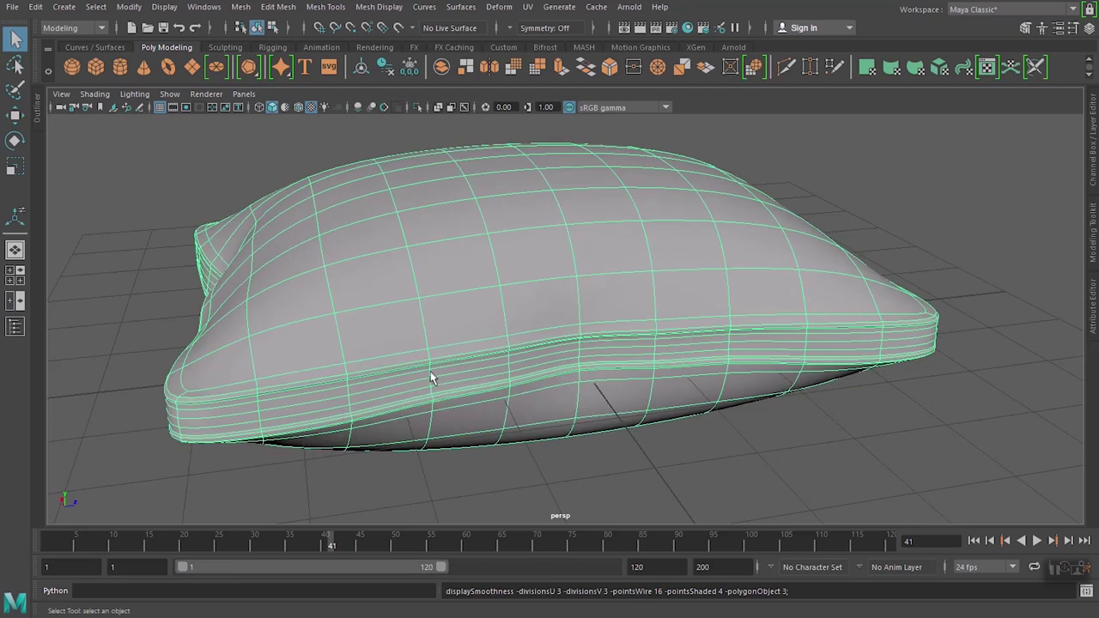
mouse_move(430, 372)
left_mouse_down("alt")
mouse_move(658, 360)
mouse_move(423, 354)
mouse_move(658, 361)
mouse_move(641, 371)
mouse_move(652, 318)
mouse_move(652, 358)
mouse_move(718, 341)
mouse_move(689, 324)
left_mouse_up("alt")
scroll(641, 372, "up", 2)
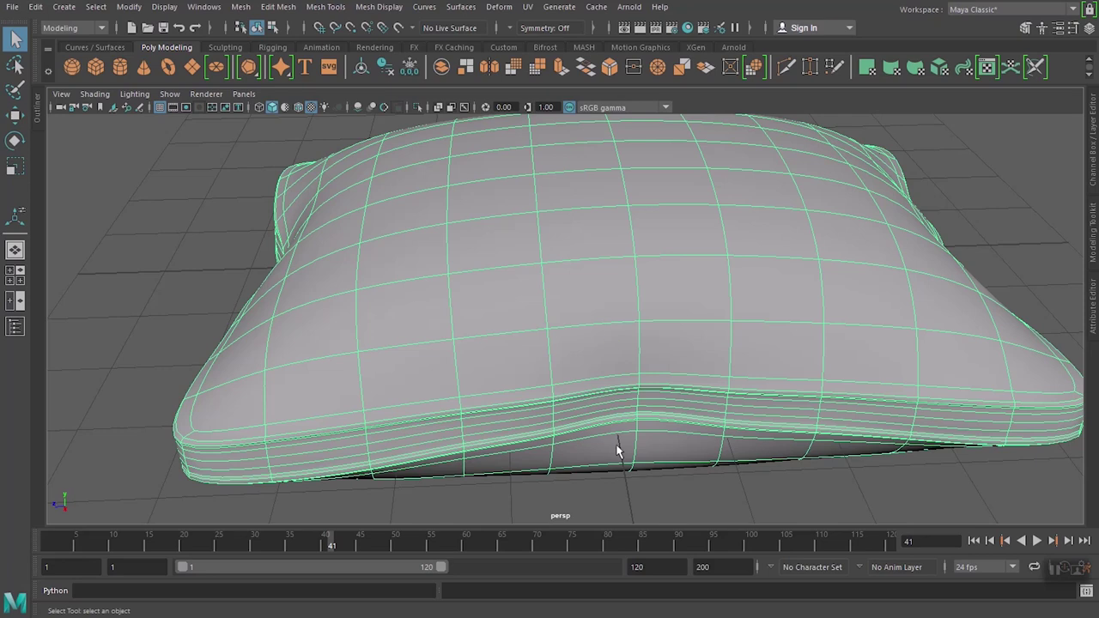
left_click(619, 478)
left_click(620, 386)
- Return the pillow to its blocky base cage with 1, reselect it, and open the Mesh menu
key("1")
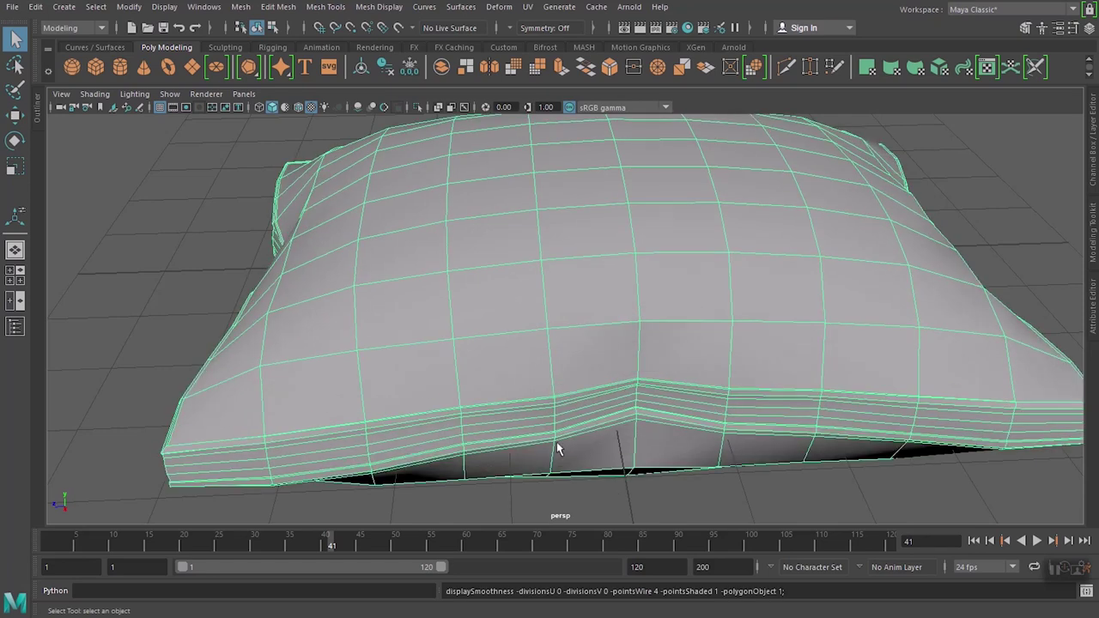
scroll(288, 460, "up", 3)
scroll(380, 421, "up", 2)
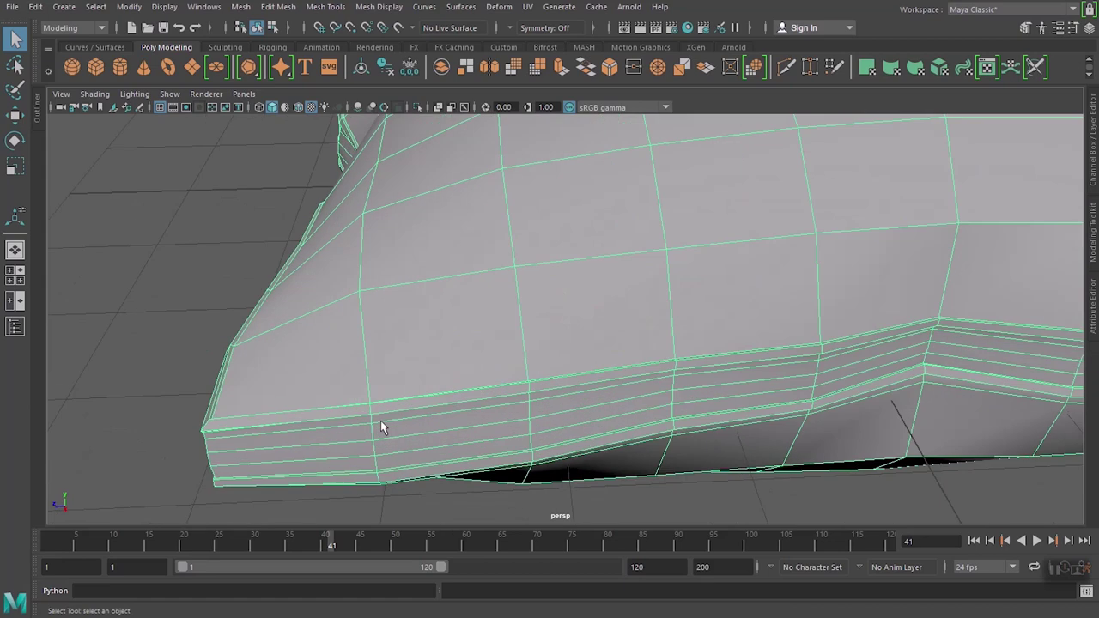
scroll(381, 421, "down", 1)
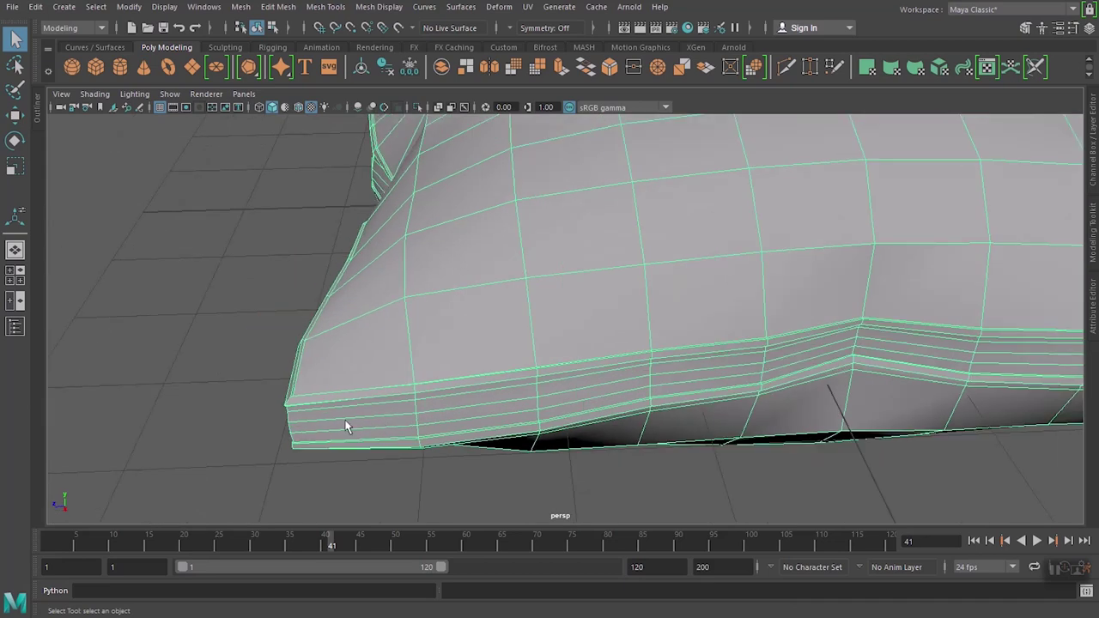
left_click(647, 477)
left_click(654, 298)
left_click(249, 10)
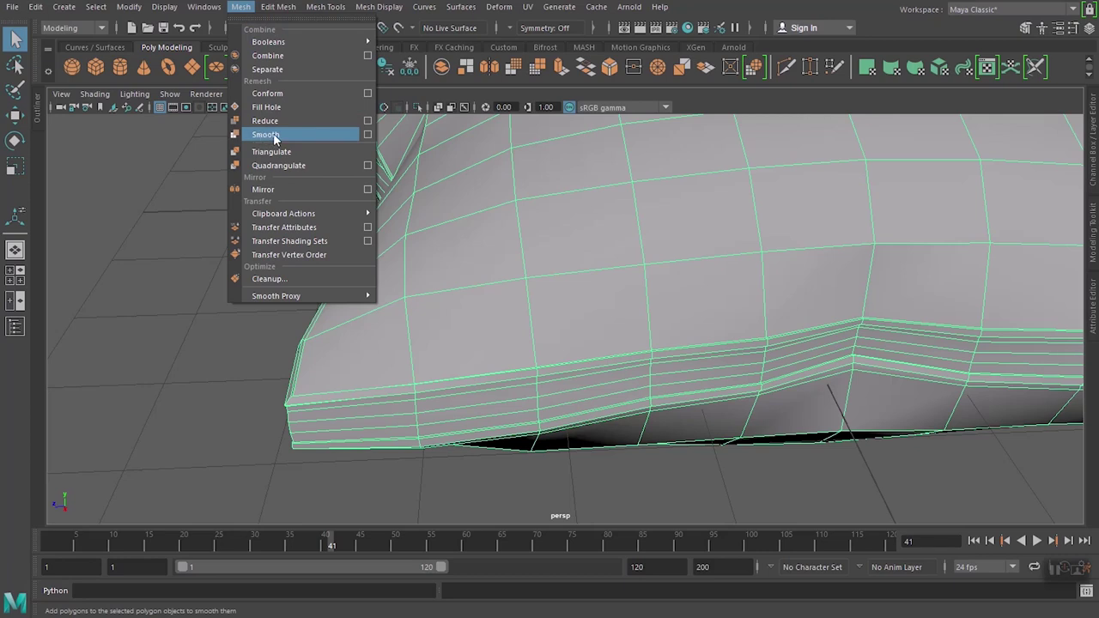
- Apply Mesh > Smooth with 2 divisions to the pillow and check it from above and the side
left_click(275, 136)
scroll(633, 321, "down", 3)
scroll(593, 283, "down", 2)
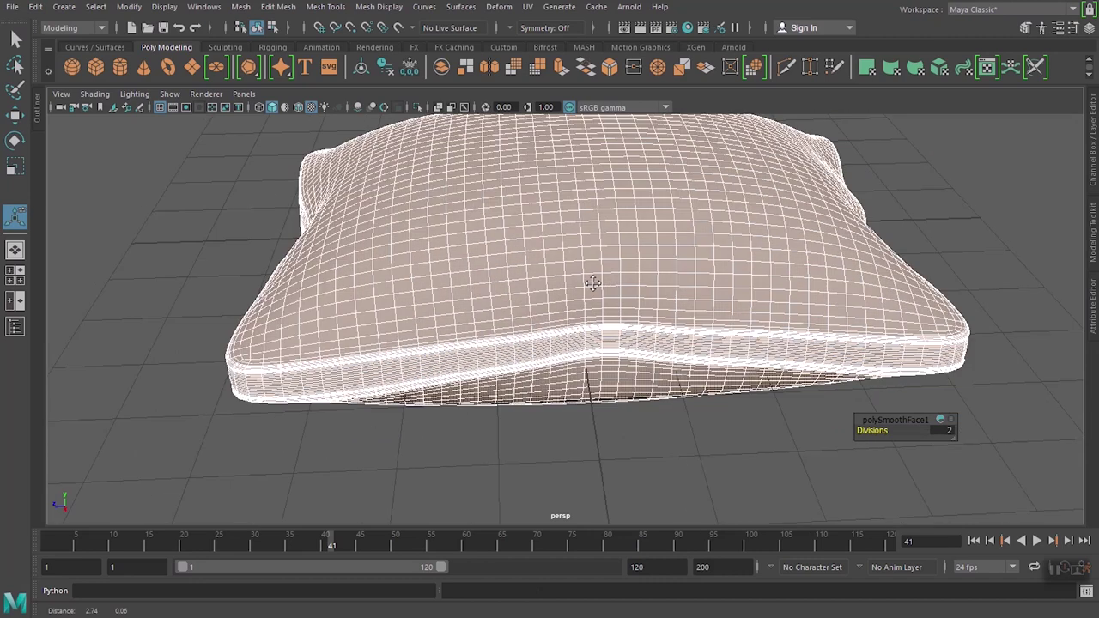
mouse_move(593, 283)
left_mouse_down("alt")
mouse_move(513, 266)
mouse_move(503, 302)
mouse_move(351, 289)
mouse_move(458, 260)
mouse_move(481, 189)
mouse_move(458, 245)
mouse_move(477, 252)
left_mouse_up("alt")
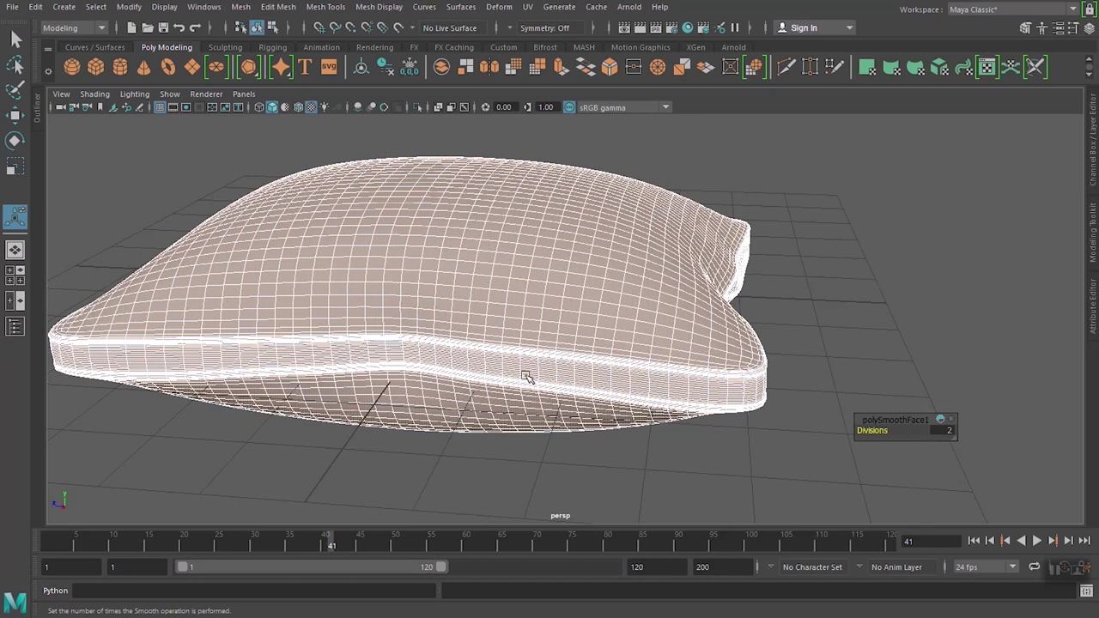
mouse_move(682, 352)
left_mouse_down("alt")
mouse_move(633, 336)
mouse_move(719, 326)
mouse_move(667, 314)
mouse_move(761, 319)
mouse_move(726, 343)
left_mouse_up("alt")
- Deselect the pillow and inspect the shaded, rounded seam from the top and both corners
left_click(817, 361)
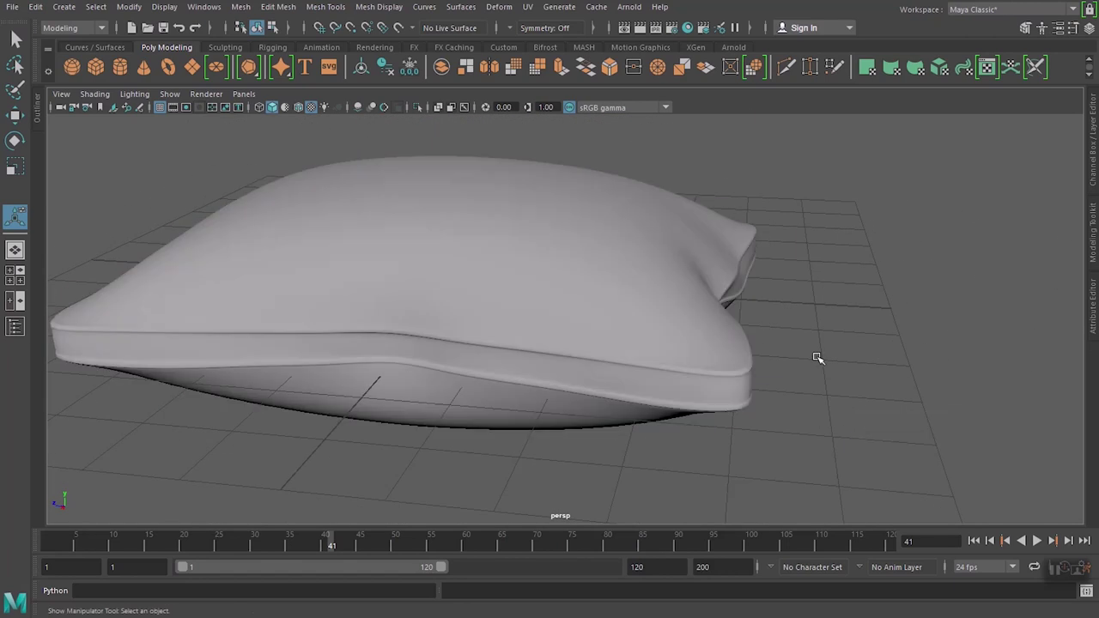
mouse_move(461, 318)
left_mouse_down("alt")
mouse_move(486, 346)
mouse_move(544, 309)
left_mouse_up("alt")
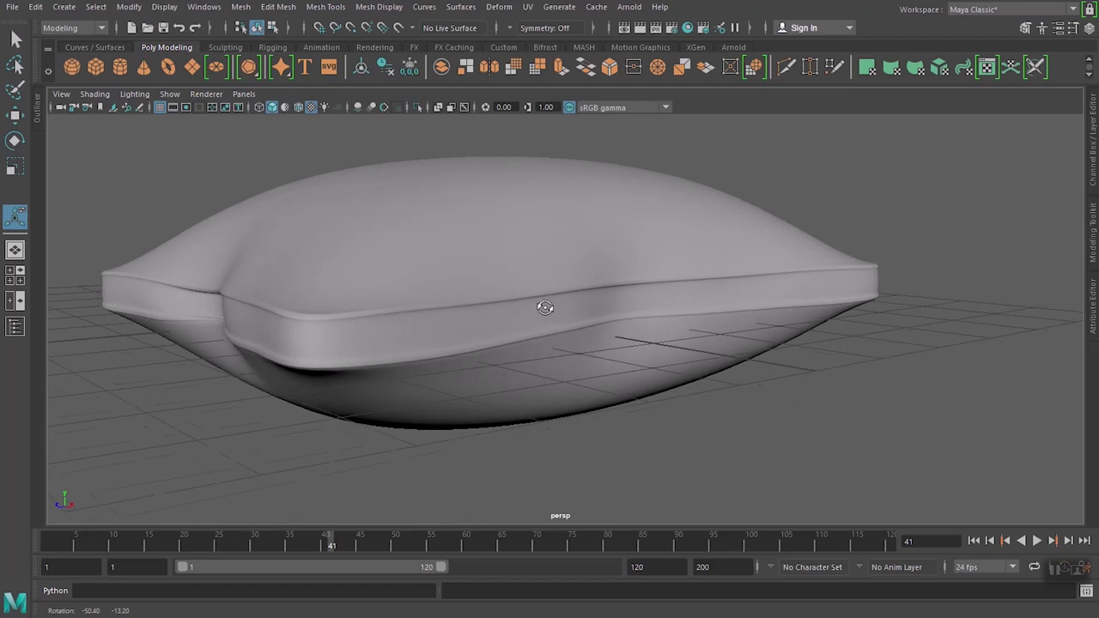
scroll(542, 320, "up", 3)
mouse_move(383, 270)
left_mouse_down("alt")
mouse_move(500, 275)
mouse_move(488, 264)
mouse_move(488, 335)
left_mouse_up("alt")
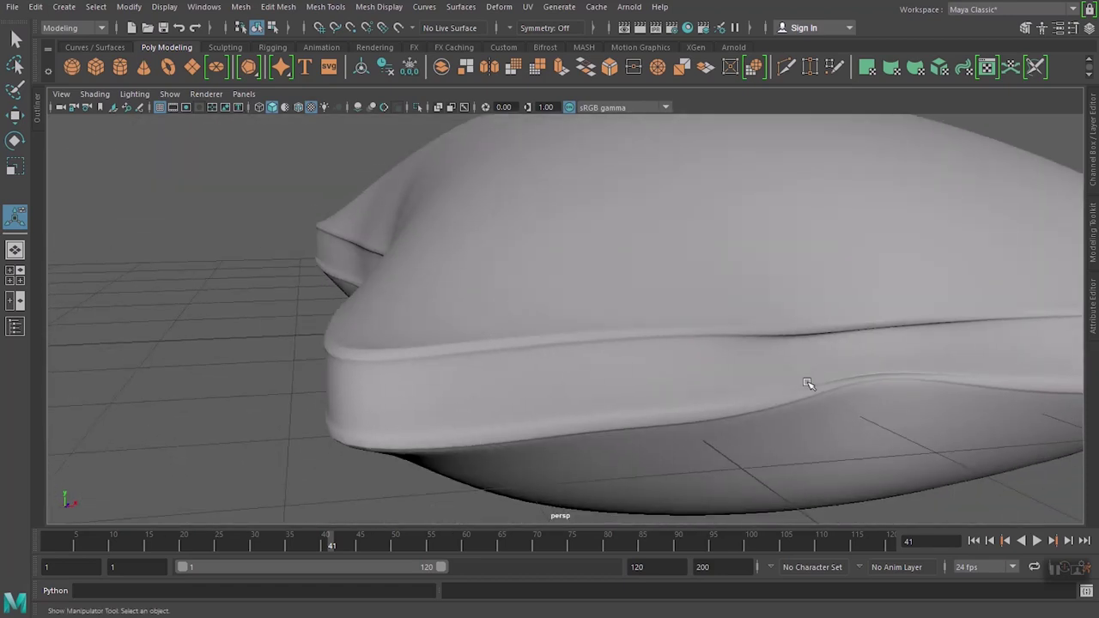
mouse_move(812, 383)
left_mouse_down("alt")
mouse_move(717, 336)
mouse_move(655, 248)
mouse_move(657, 299)
mouse_move(681, 255)
mouse_move(583, 297)
mouse_move(616, 309)
mouse_move(538, 318)
mouse_move(519, 279)
left_mouse_up("alt")
key("q")
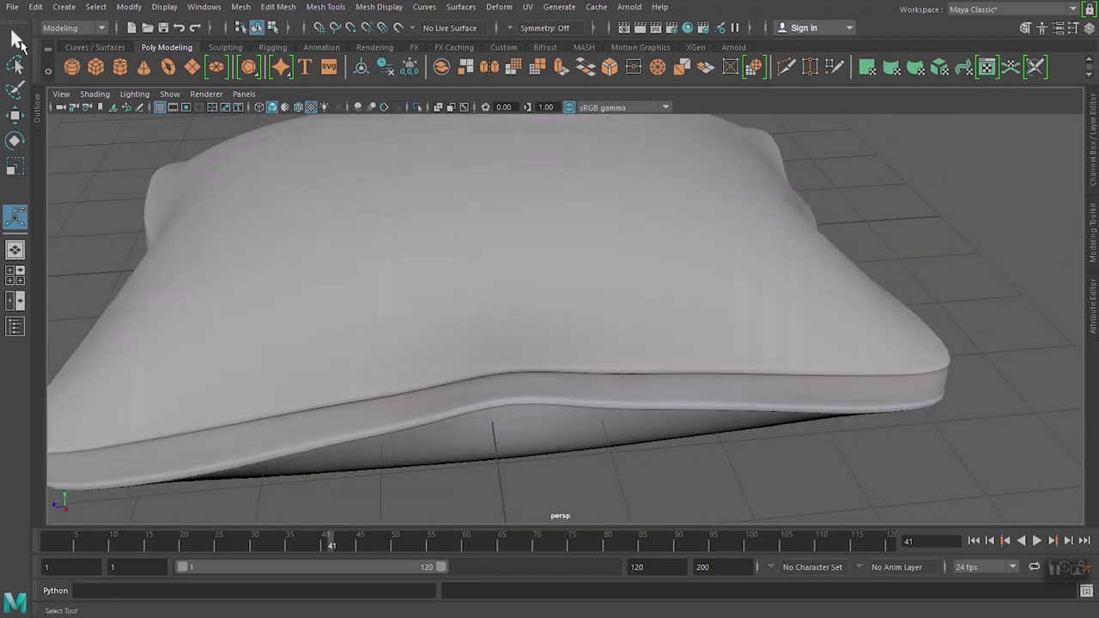
left_click(430, 242)
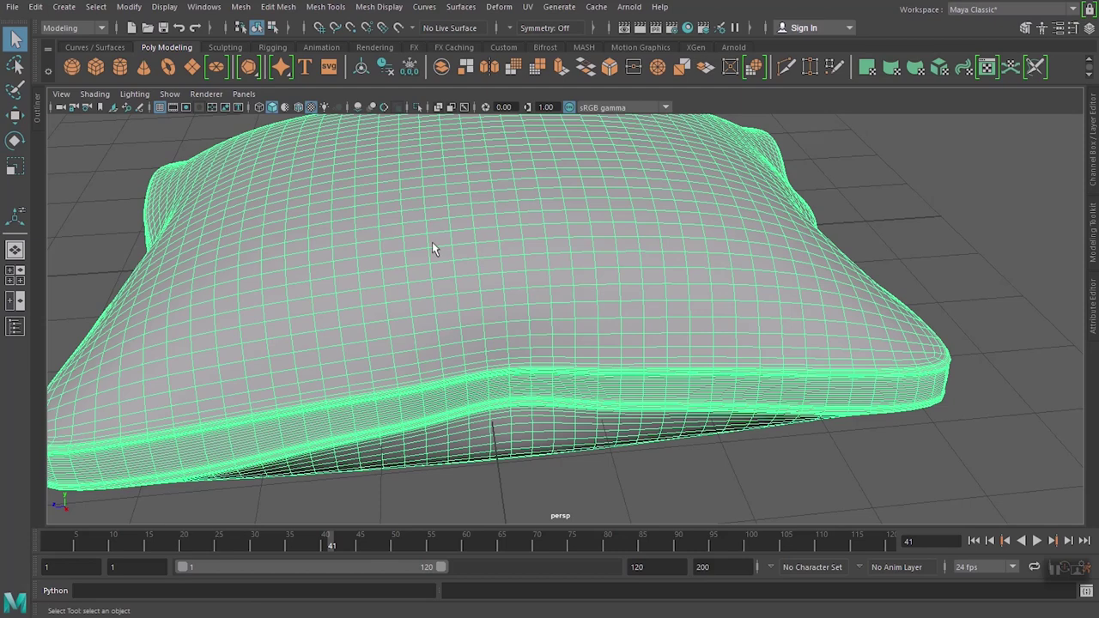
mouse_move(621, 277)
left_mouse_down("alt")
mouse_move(556, 284)
mouse_move(306, 421)
left_mouse_up("alt")
left_click(307, 422)
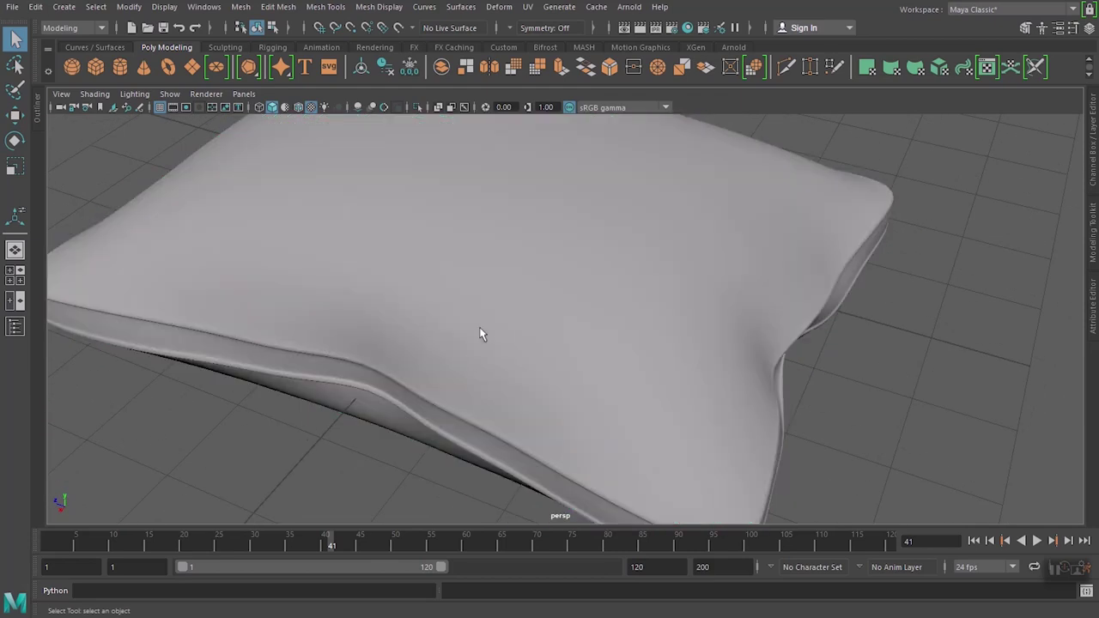
mouse_move(478, 332)
left_mouse_down("alt")
mouse_move(498, 306)
mouse_move(521, 309)
left_mouse_up("alt")
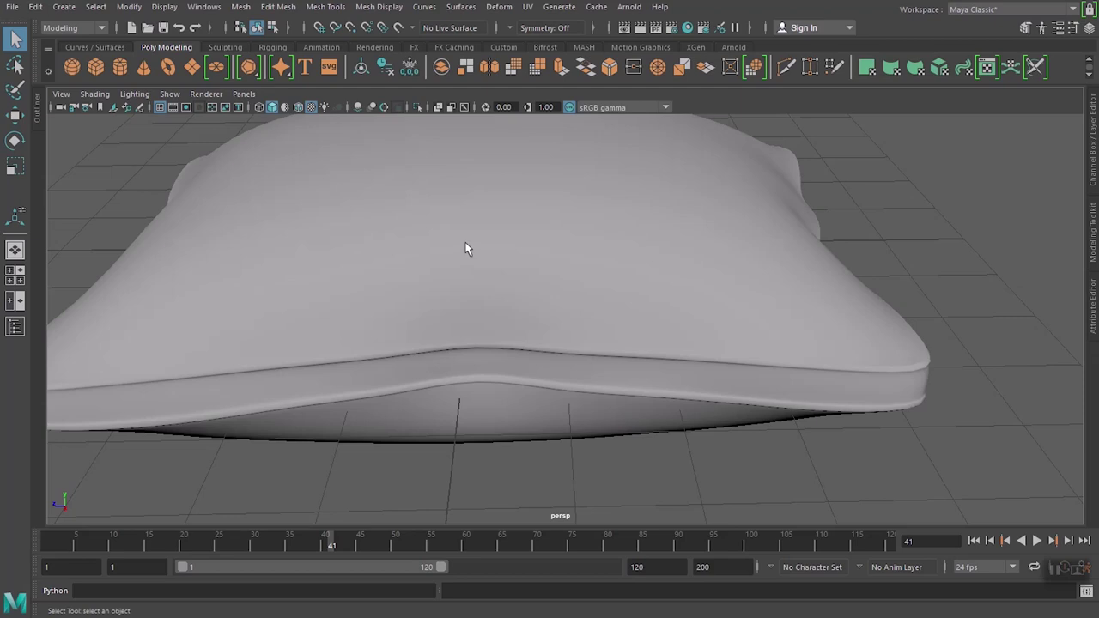
left_click(444, 245)
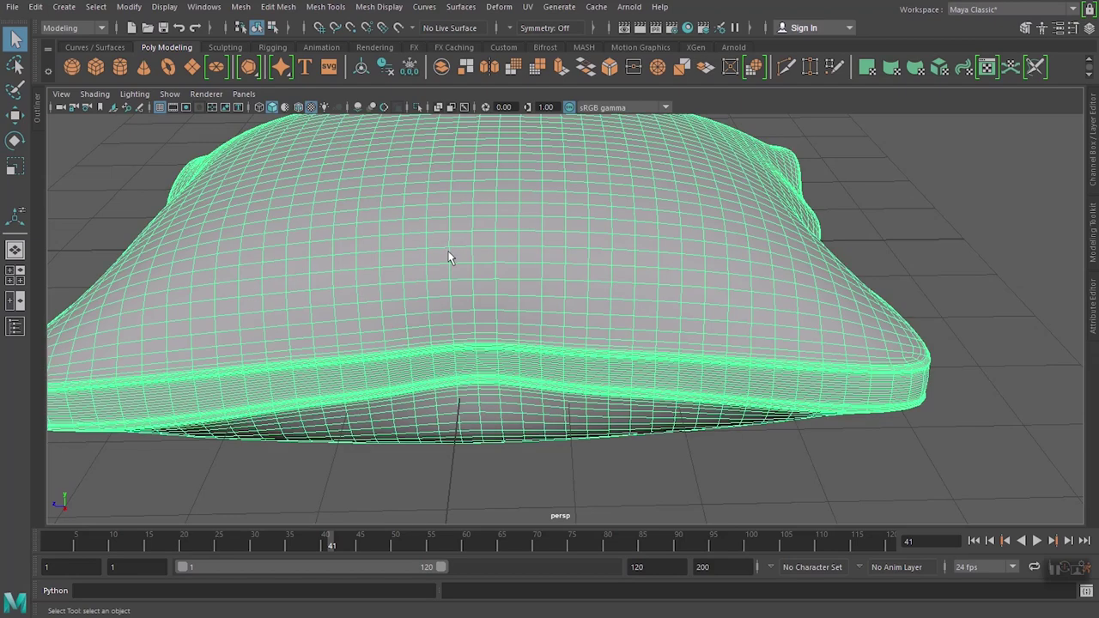
left_click(426, 481)
mouse_move(422, 267)
left_mouse_down("alt")
mouse_move(497, 260)
mouse_move(434, 264)
left_mouse_up("alt")
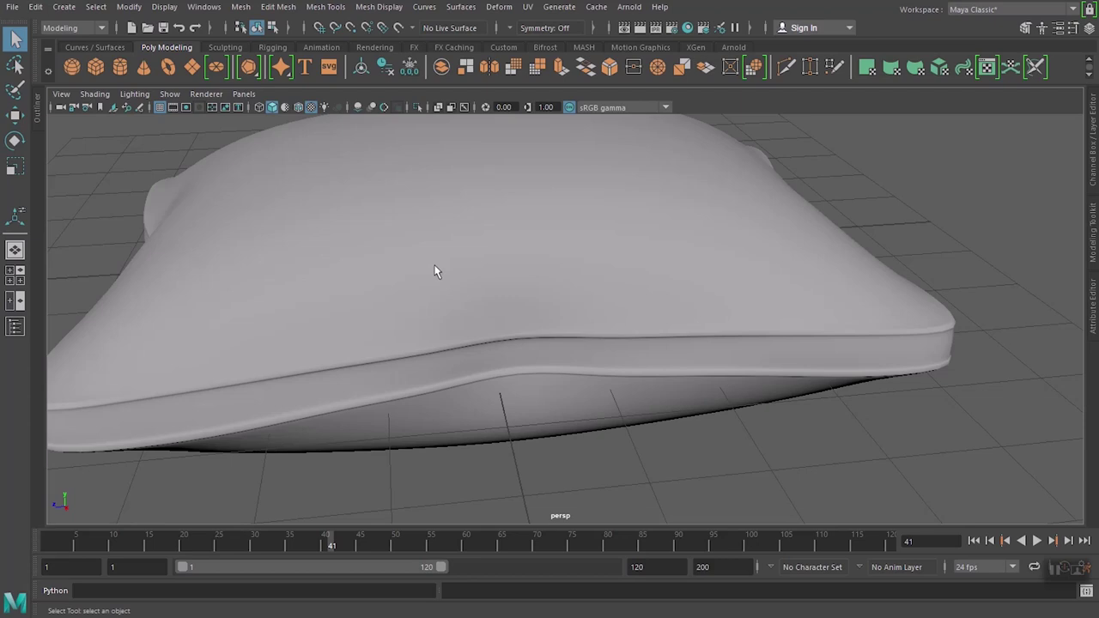
mouse_move(435, 271)
left_mouse_down("alt")
mouse_move(490, 326)
mouse_move(477, 249)
mouse_move(490, 233)
mouse_move(437, 230)
left_mouse_up("alt")
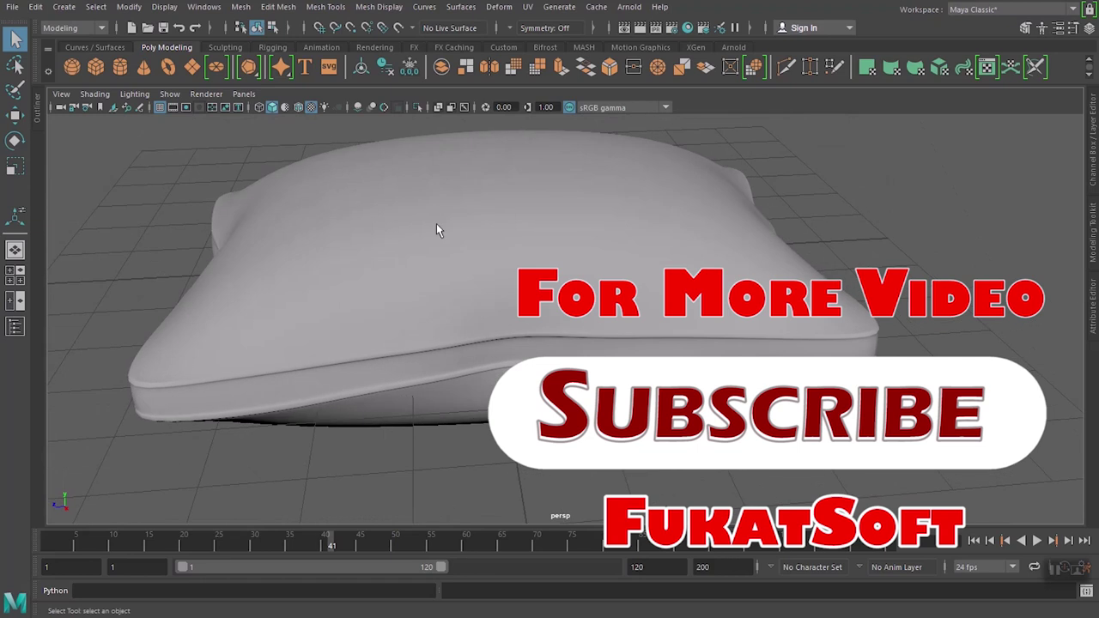